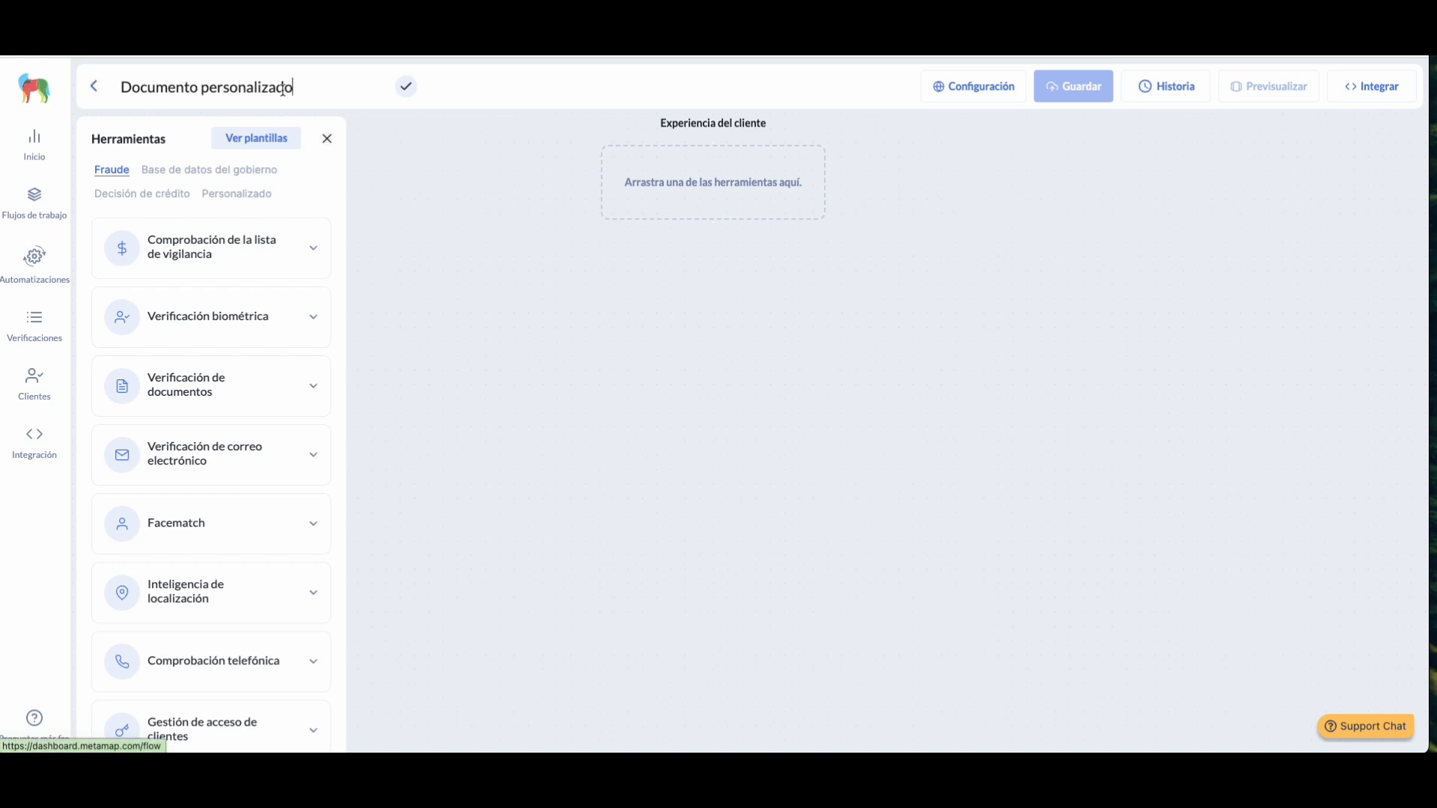
Confirm the flow name Documento personalizado
click(407, 88)
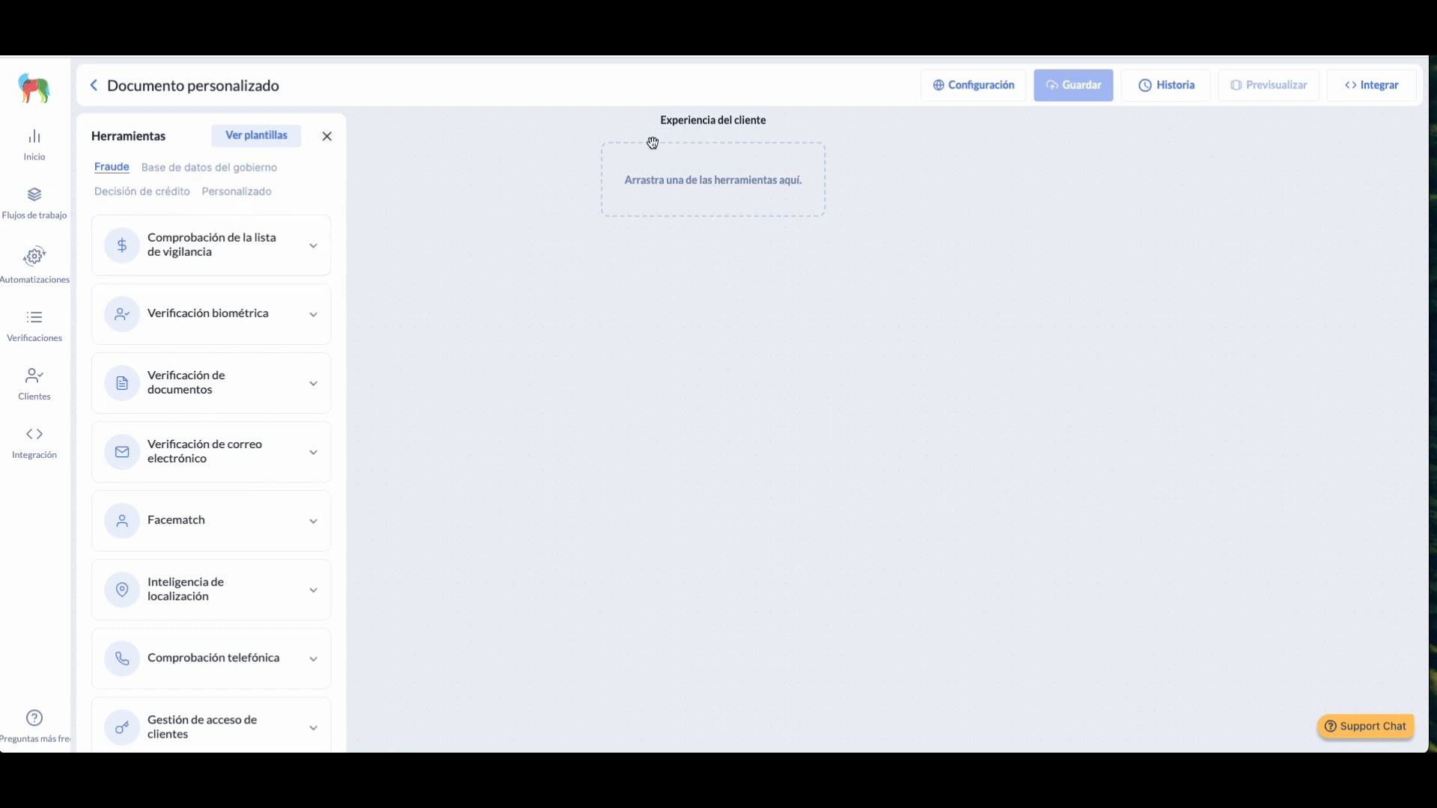
drag(196, 393, 705, 189)
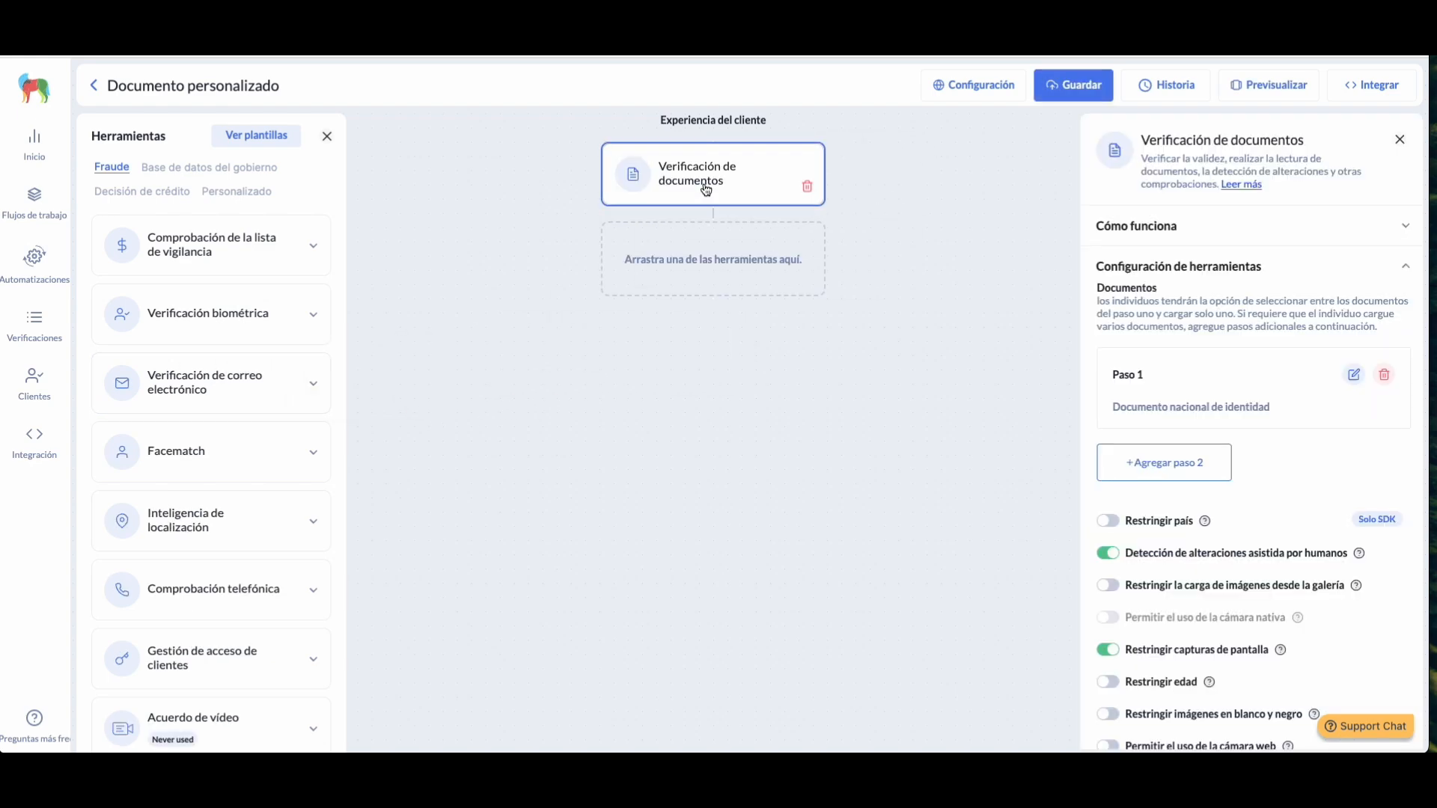
click(1356, 377)
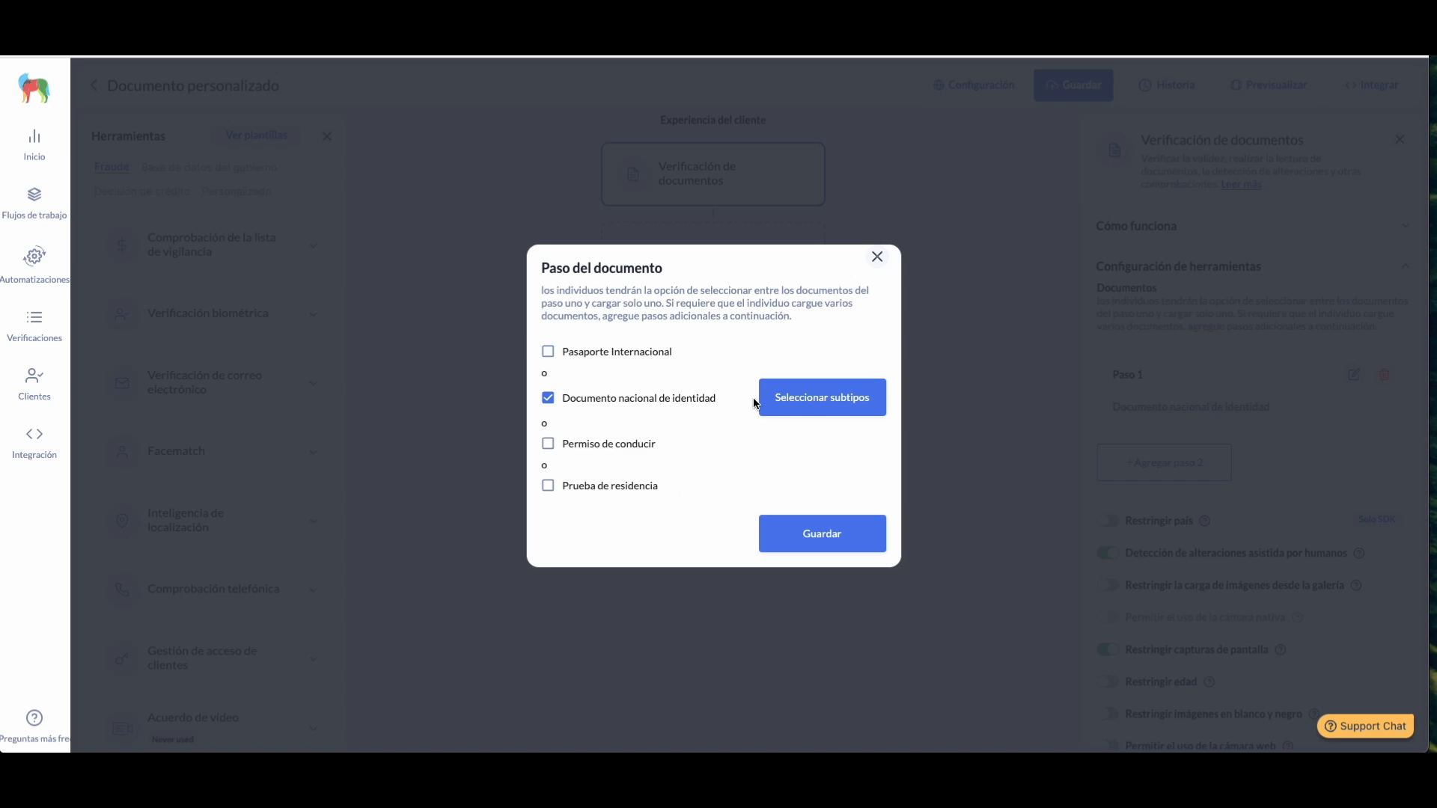
click(877, 258)
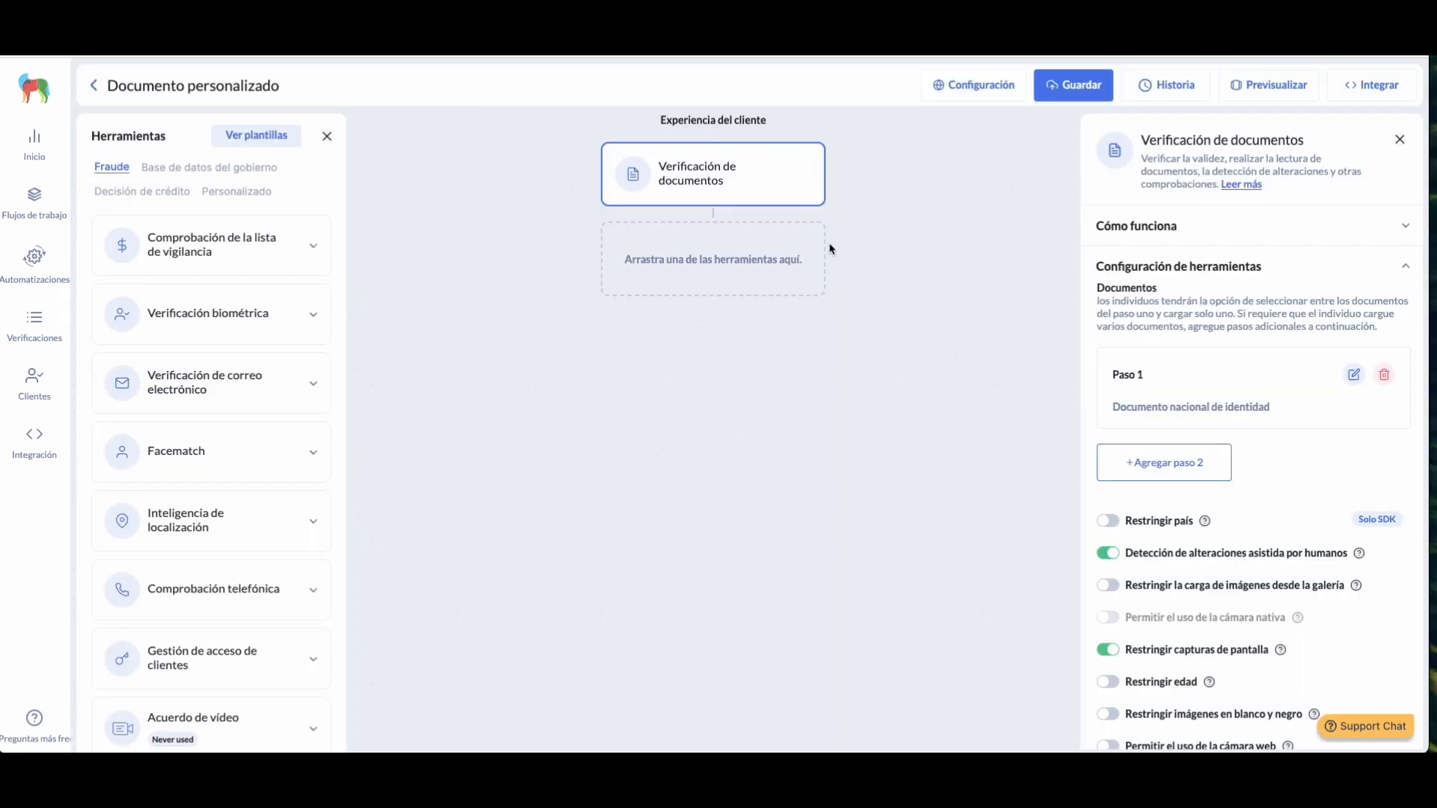
click(807, 188)
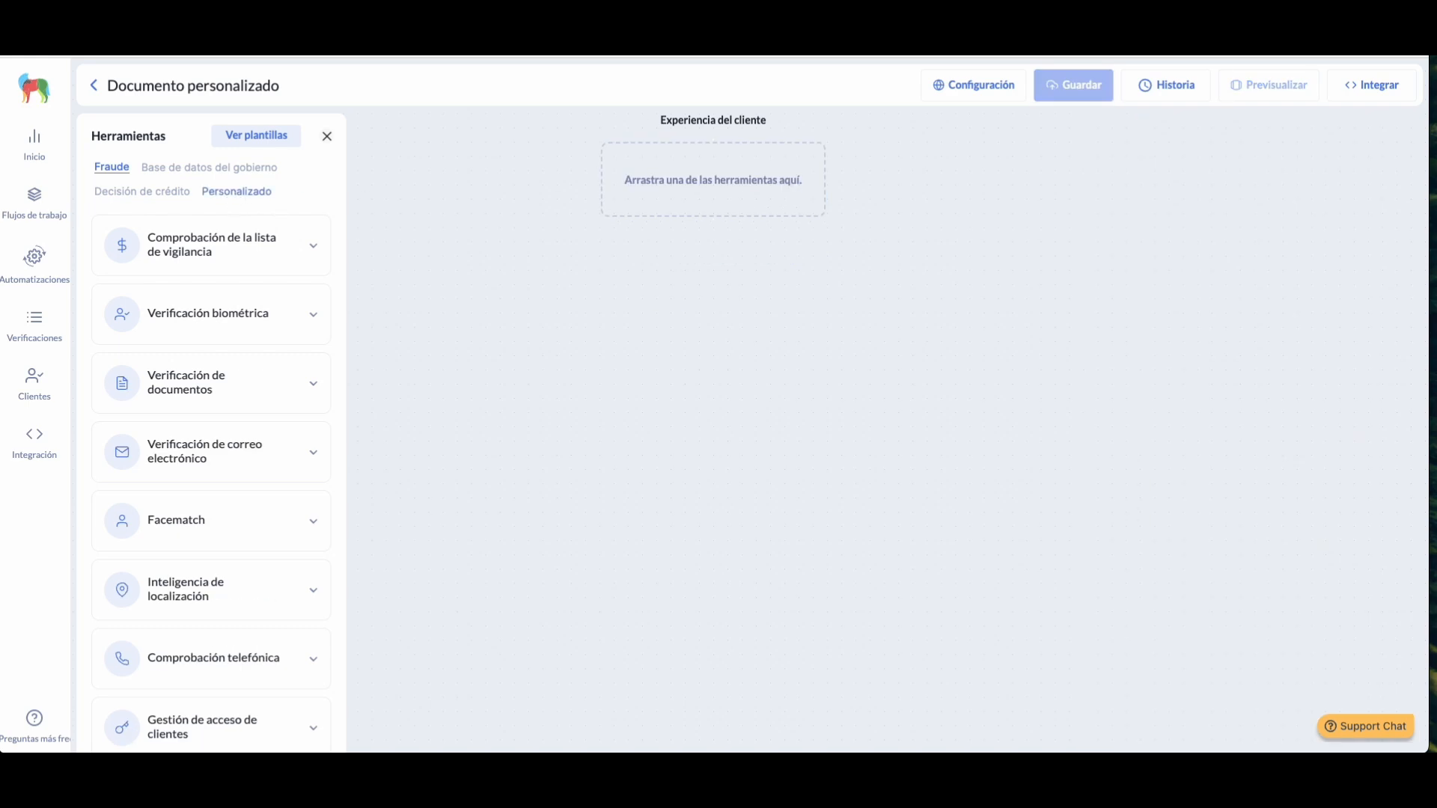
Add the Documento personalizado tool from the Personalizado category to the customer experience flow
click(235, 193)
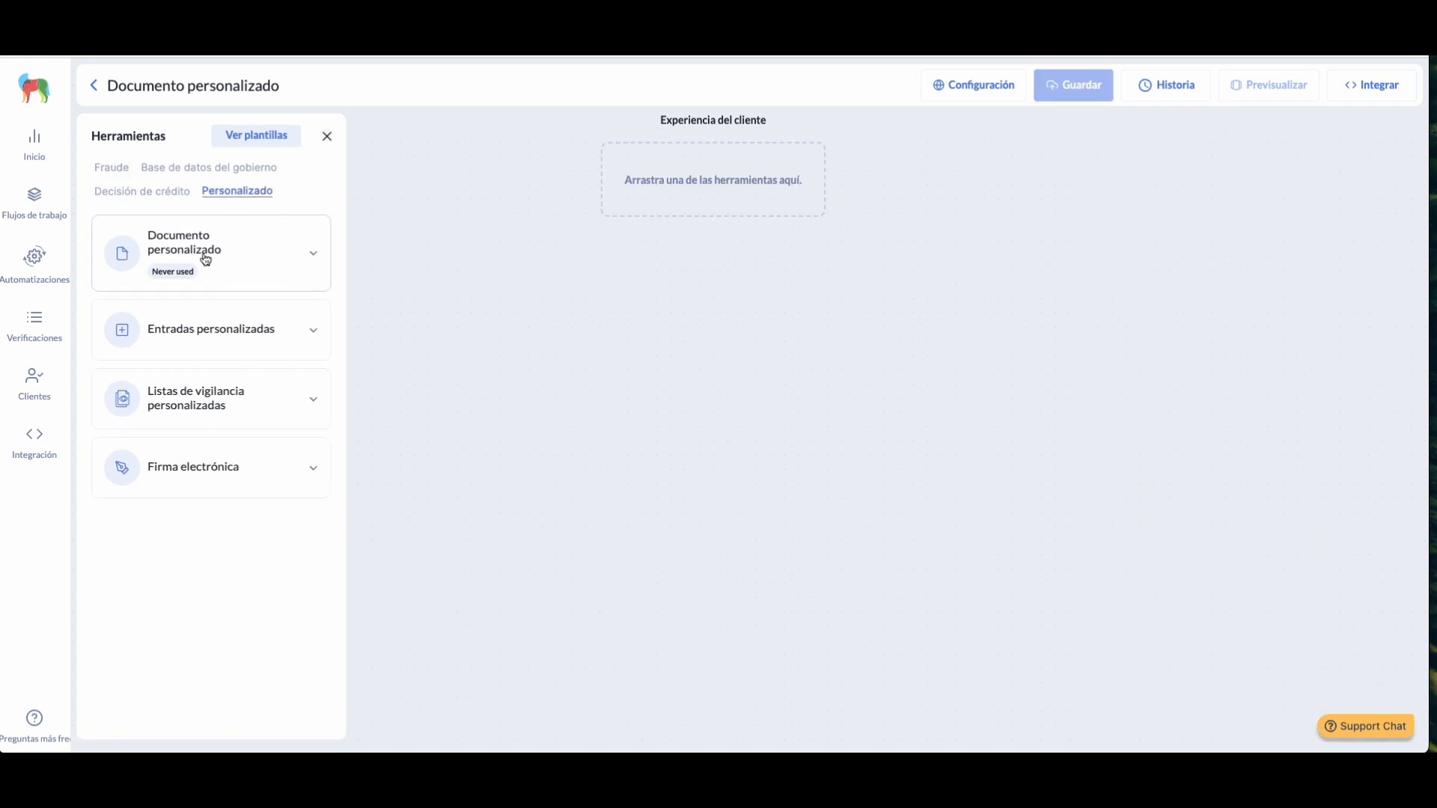
drag(193, 250, 696, 175)
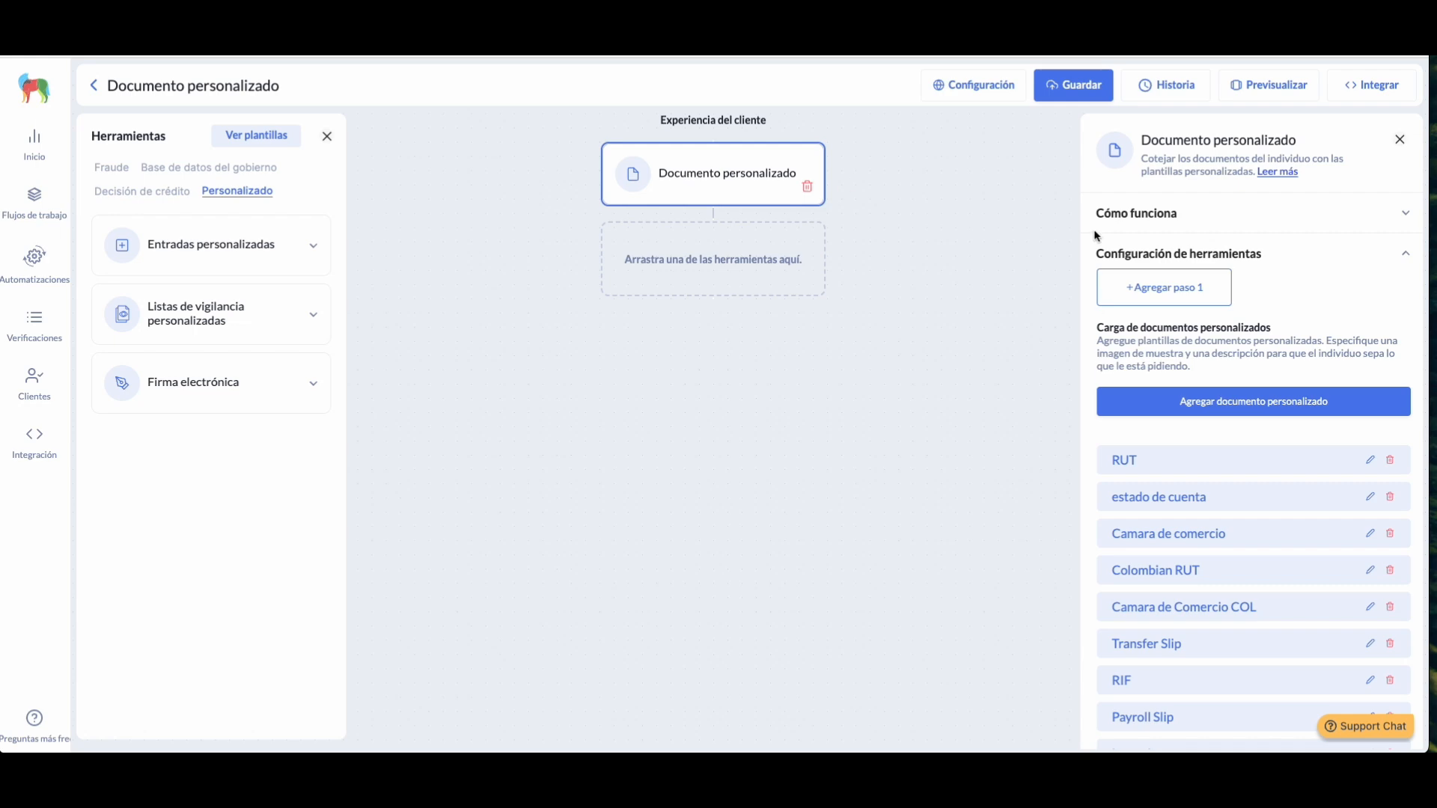
Create a new custom document named Registro de comerciante and paste its instructions for the individual
scroll(1157, 356, down, 2)
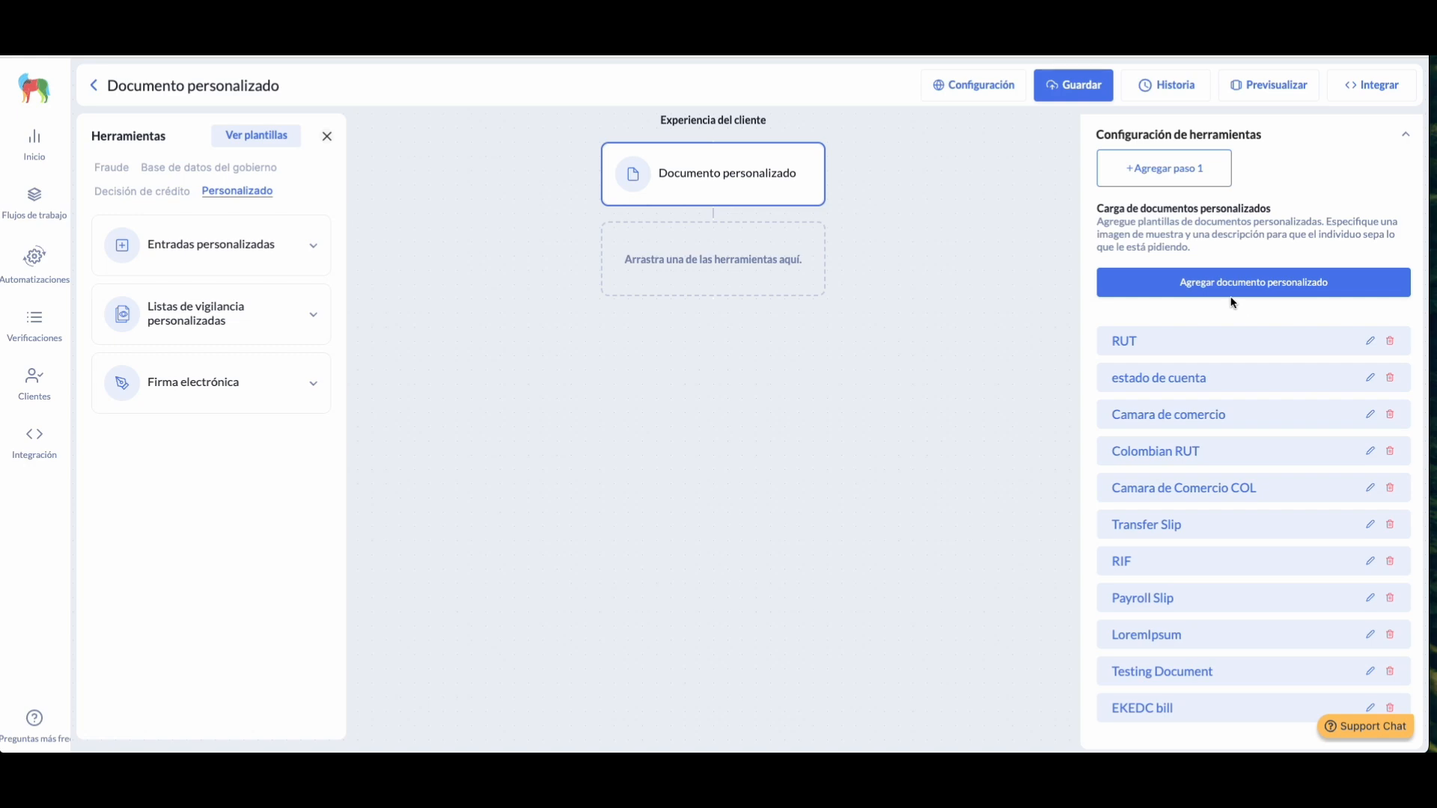
scroll(1243, 292, up, 1)
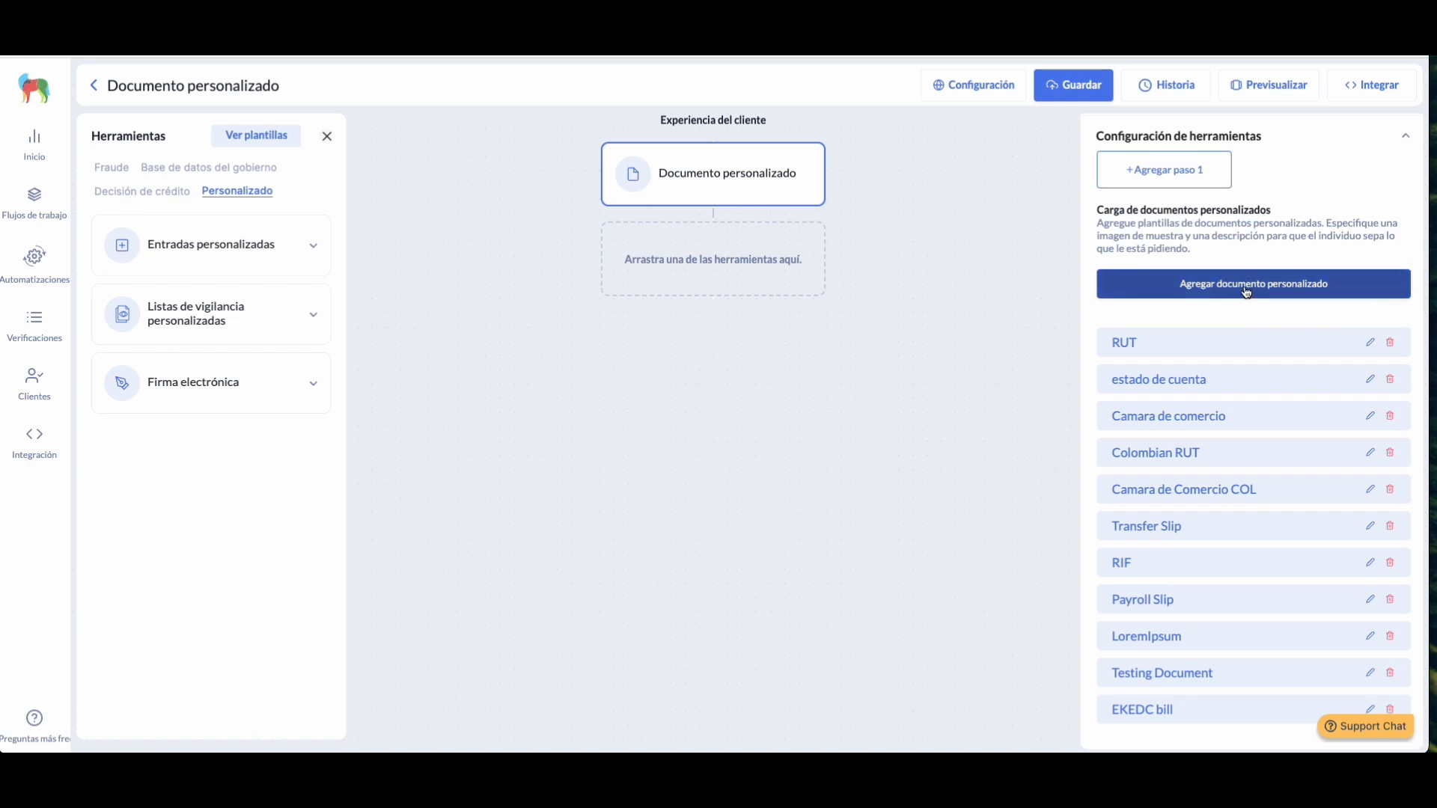
click(1246, 291)
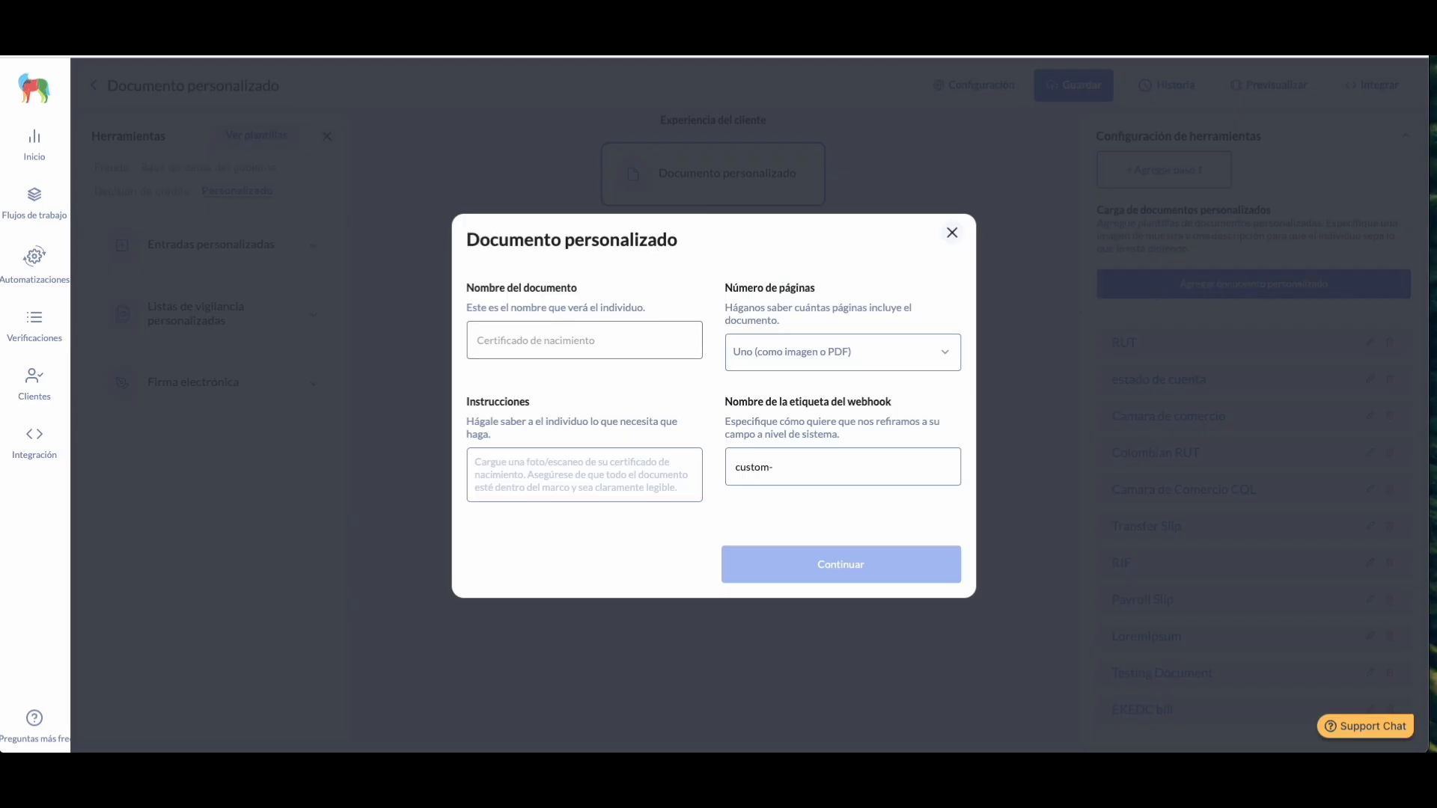
click(511, 345)
text(Registro de comerciante)
click(490, 464)
key(ctrl+v)
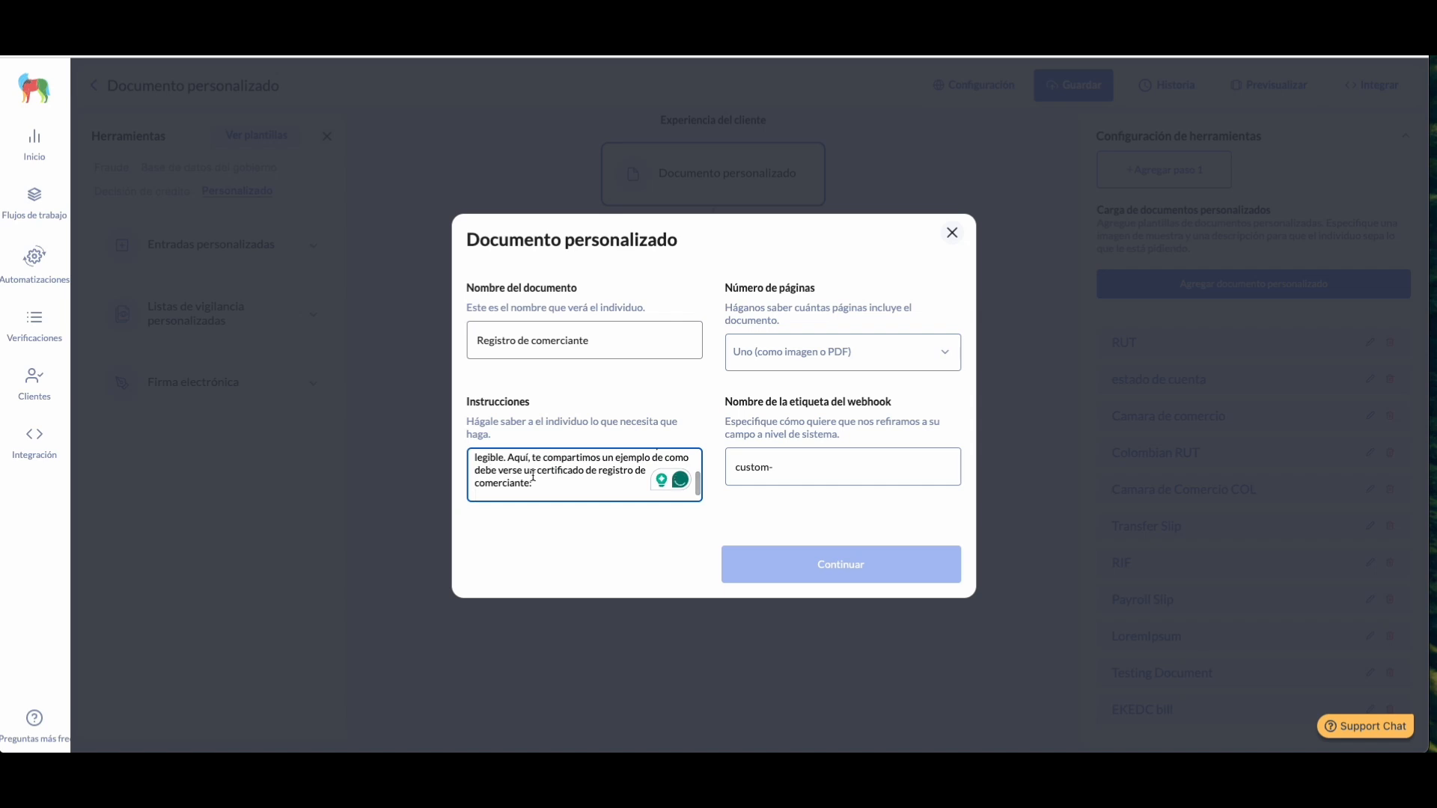
scroll(519, 475, up, 2)
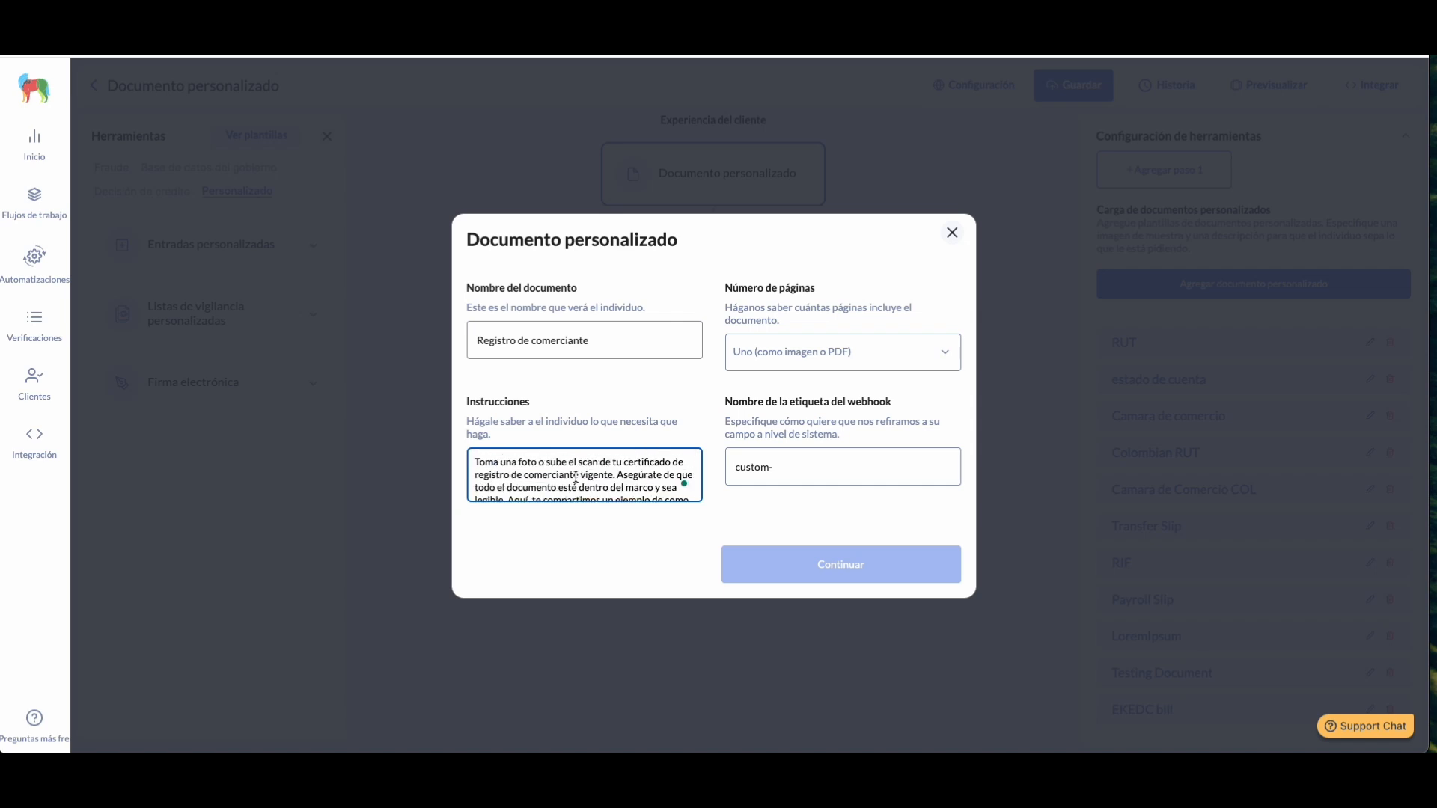
scroll(575, 477, down, 1)
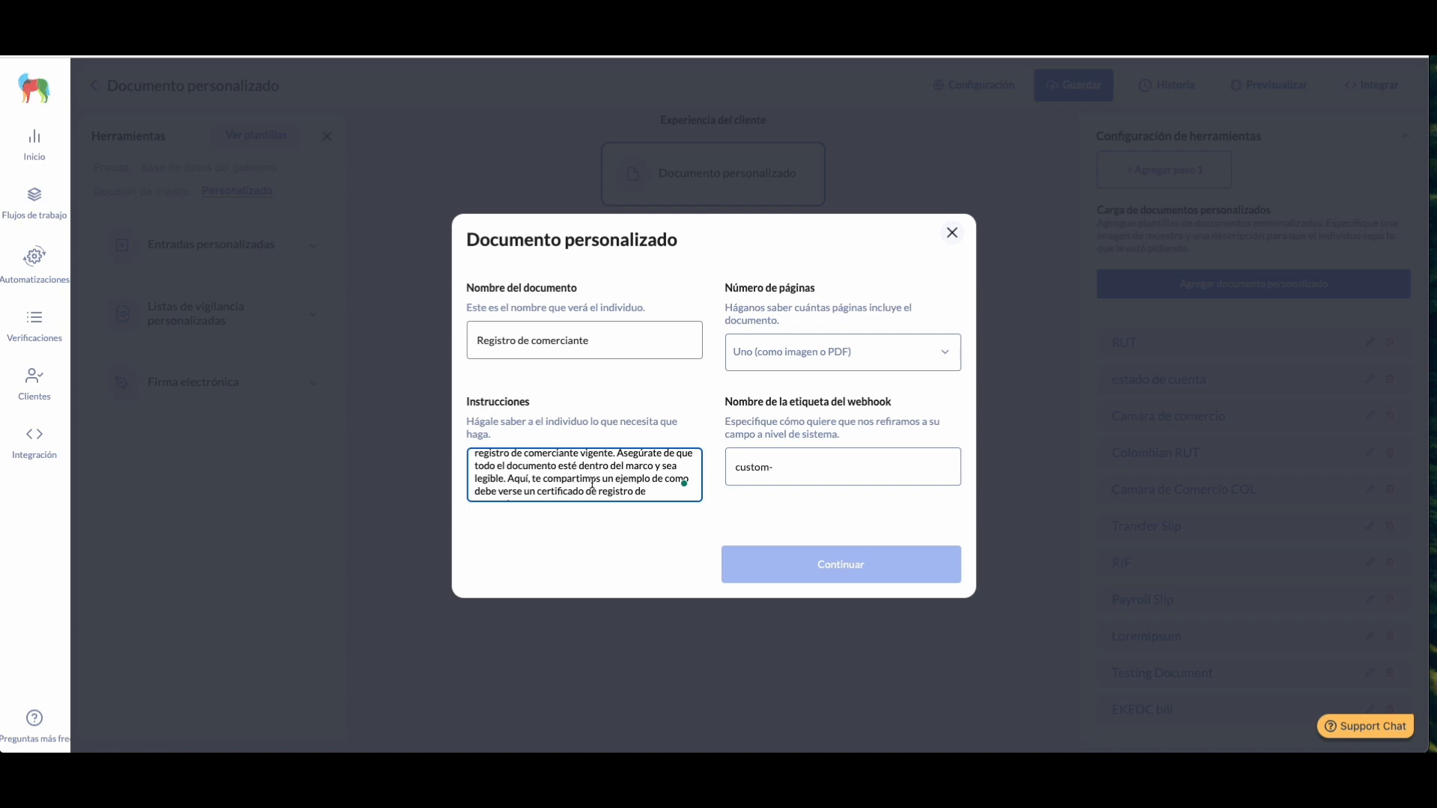
scroll(592, 484, down, 2)
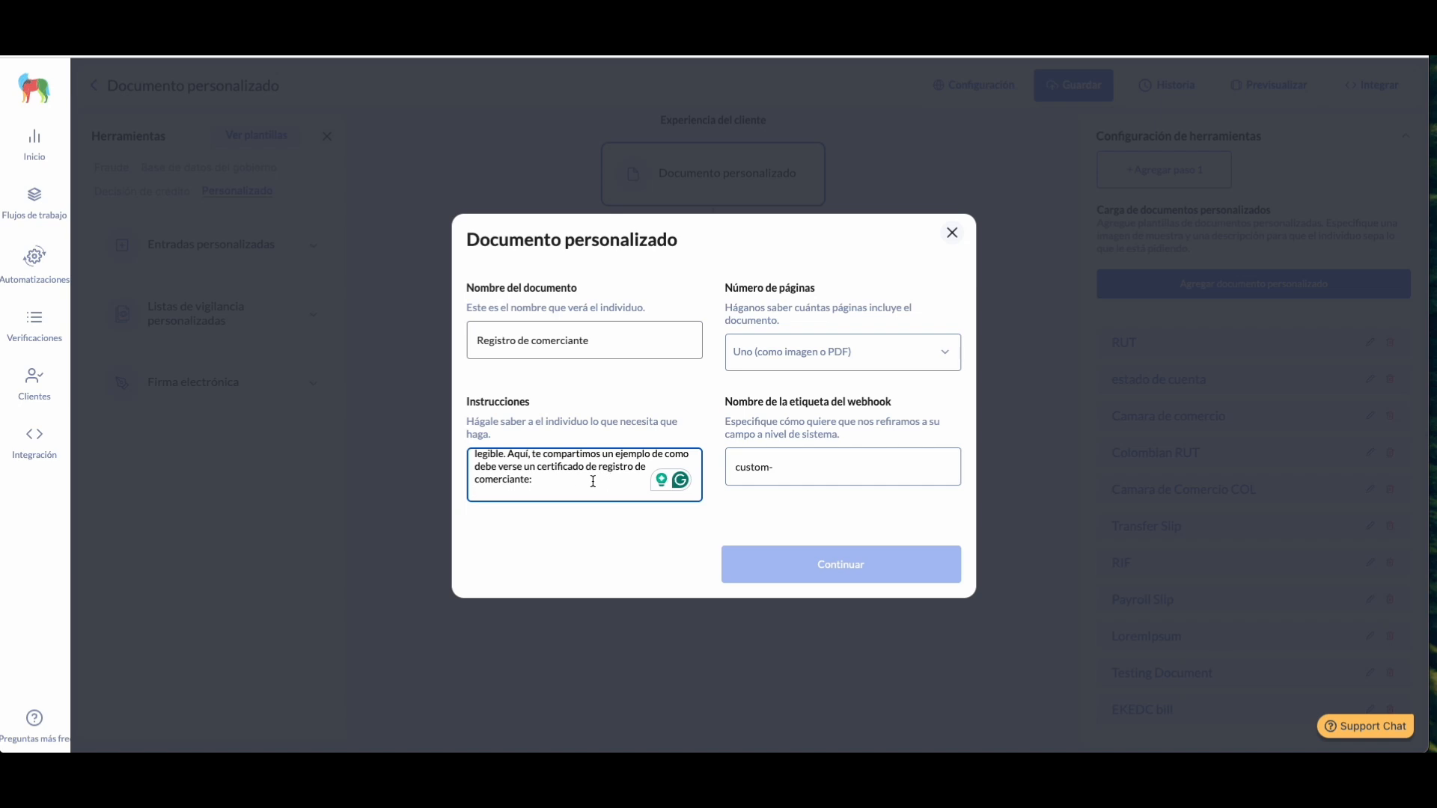
scroll(592, 481, up, 3)
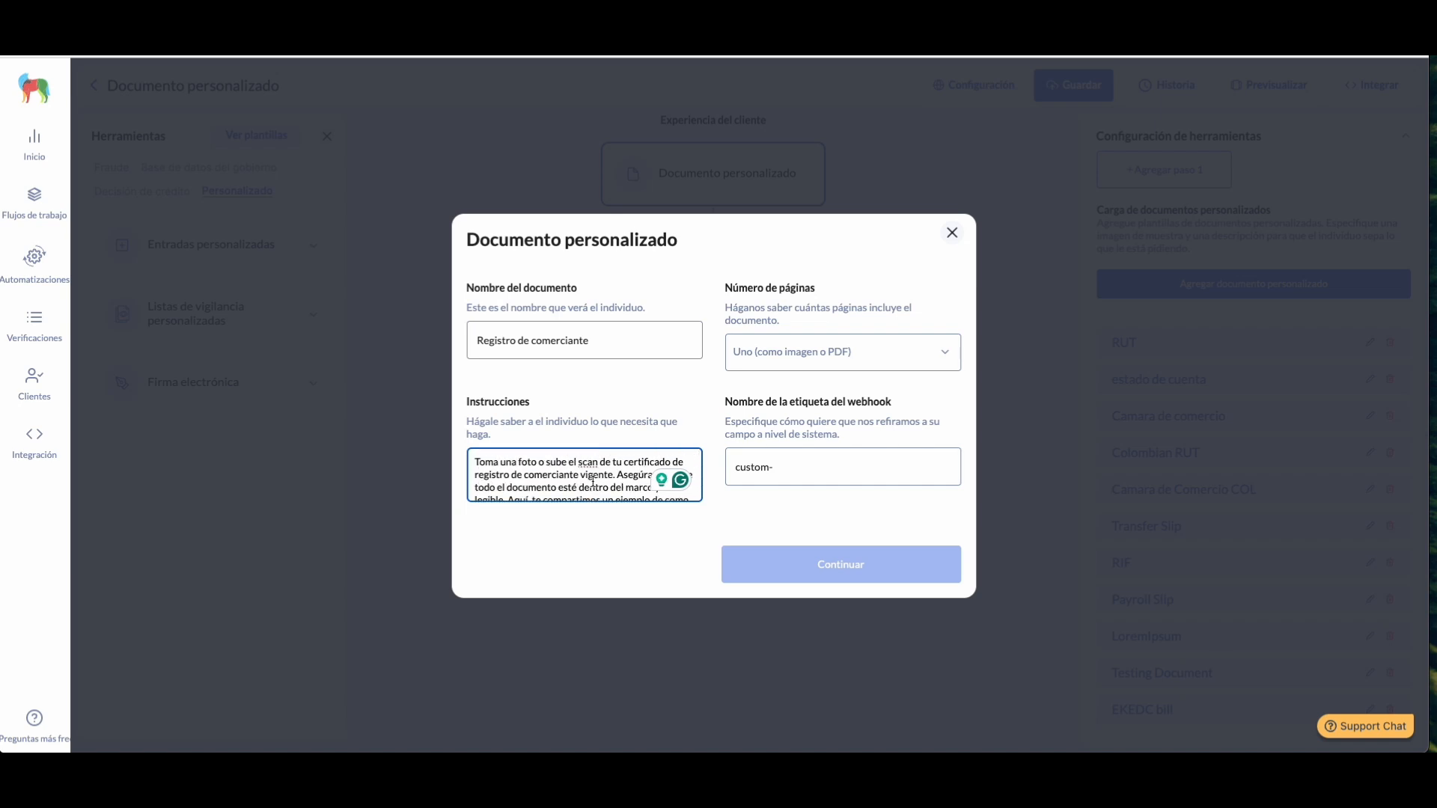
scroll(592, 481, down, 3)
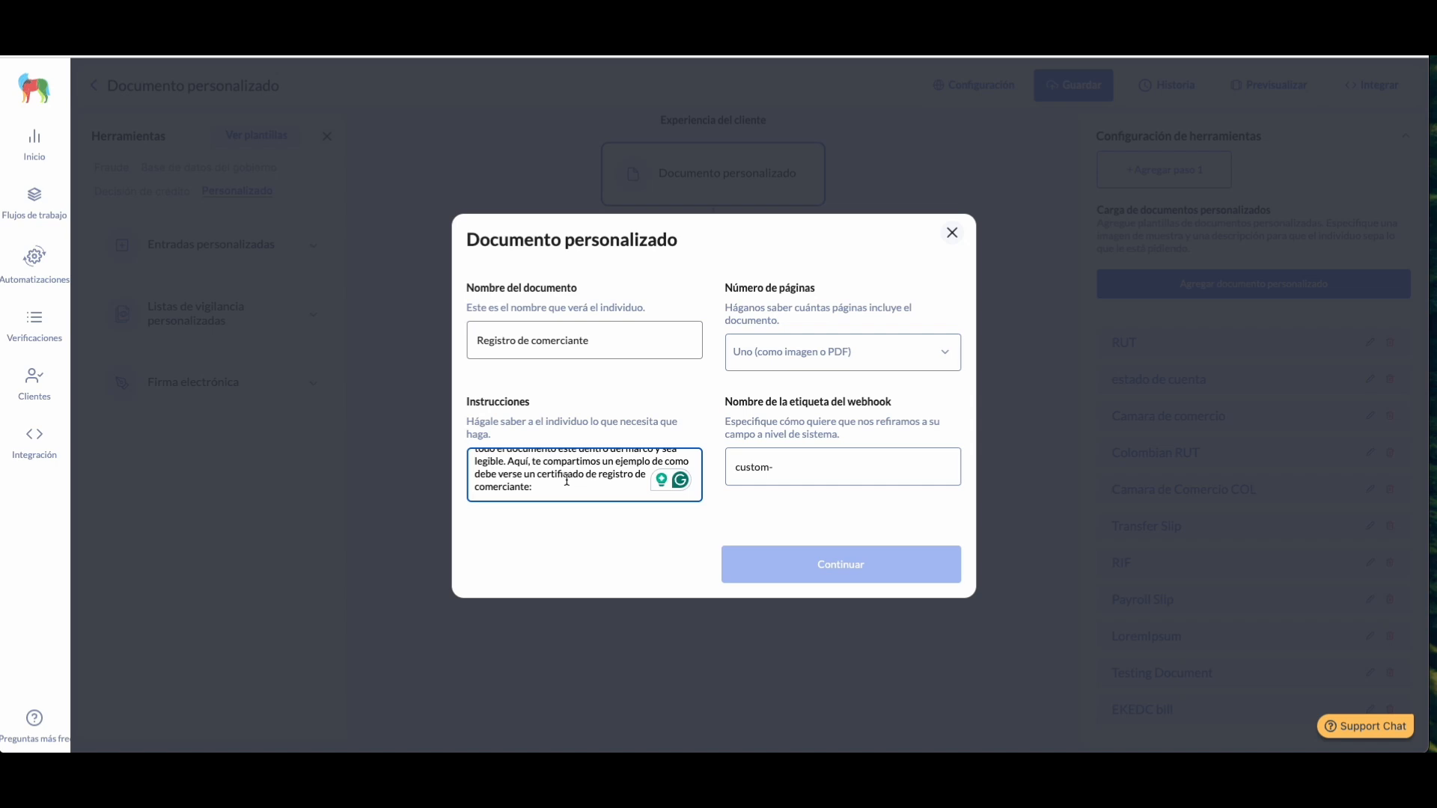
Set the document's number of pages to Uno (como imagen o PDF)
click(946, 360)
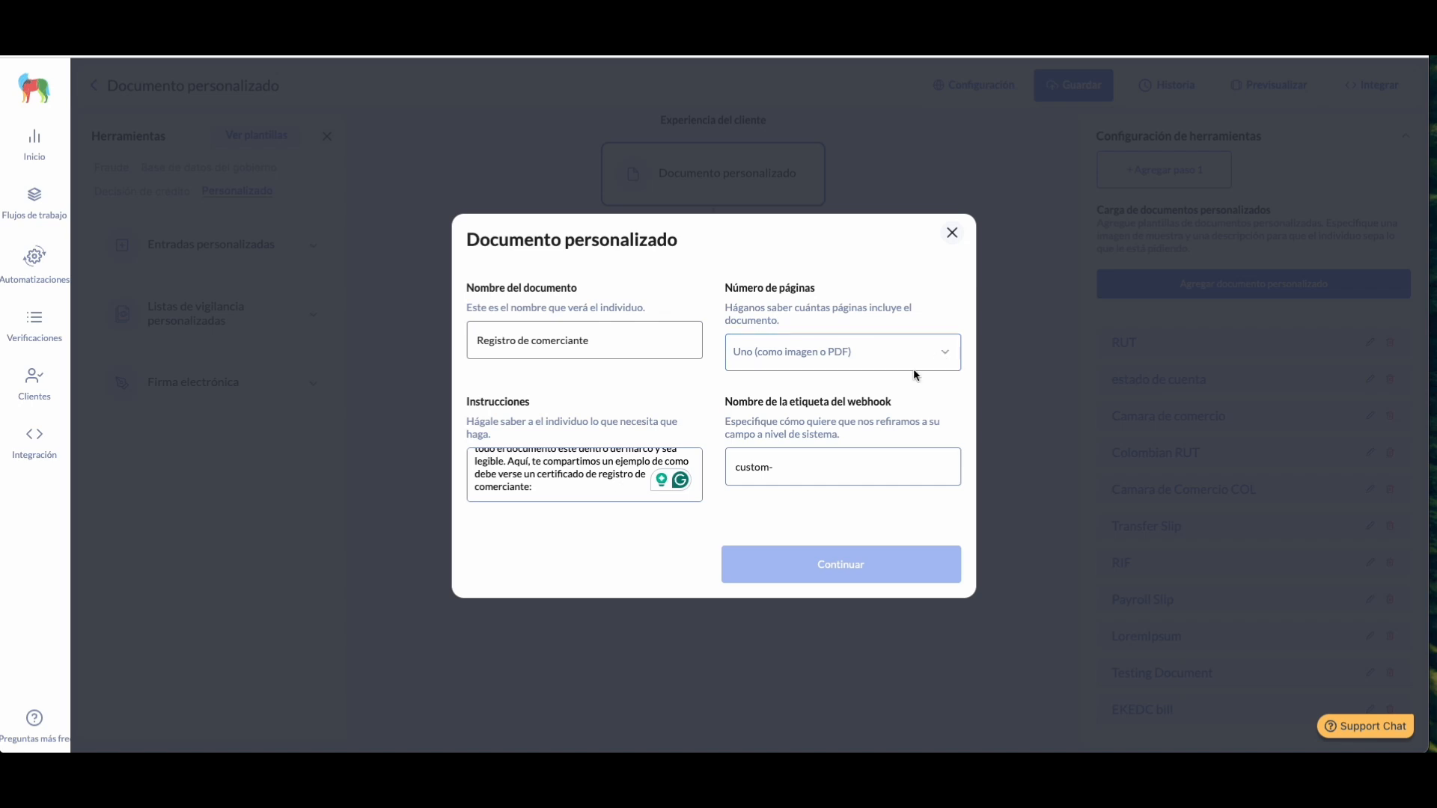
click(932, 358)
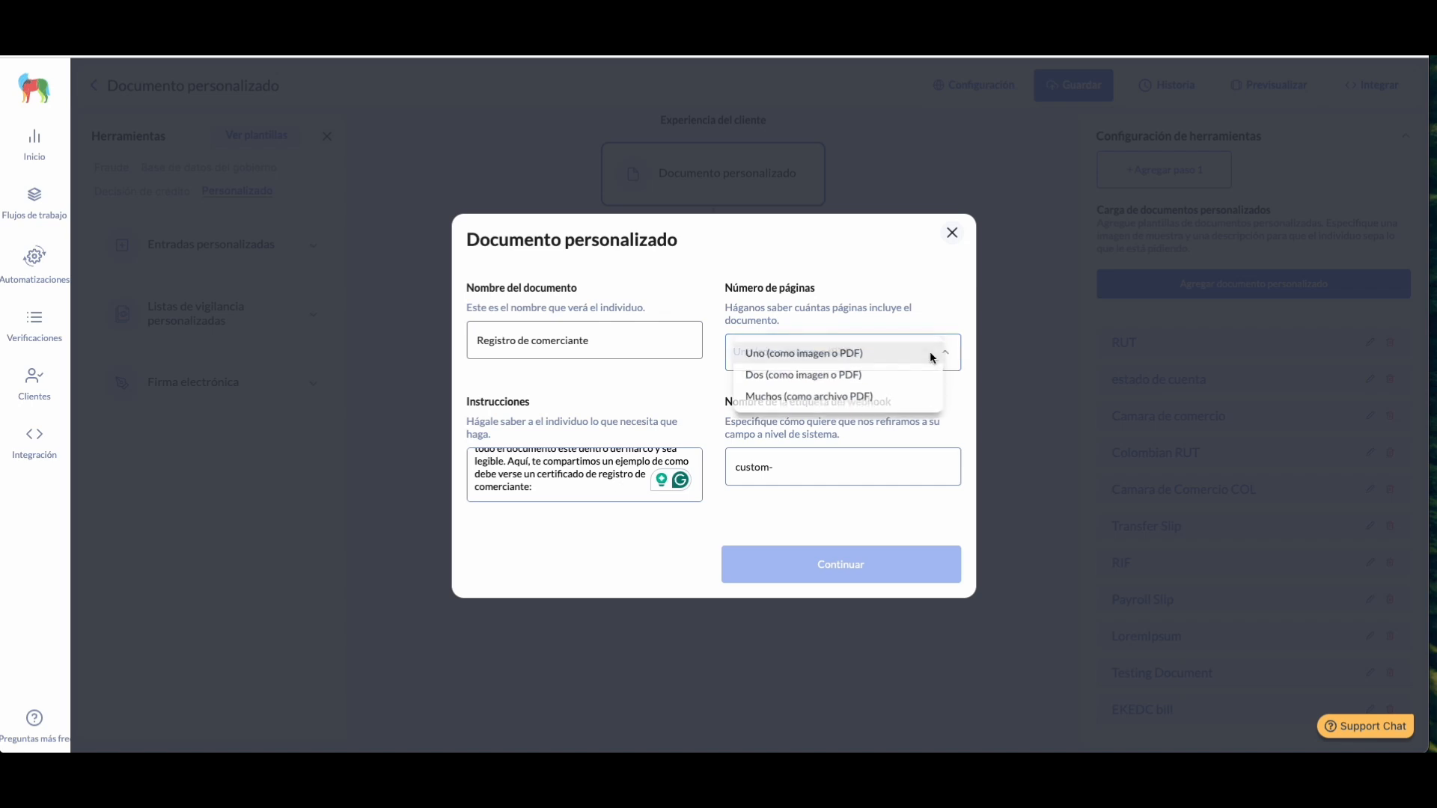
click(775, 360)
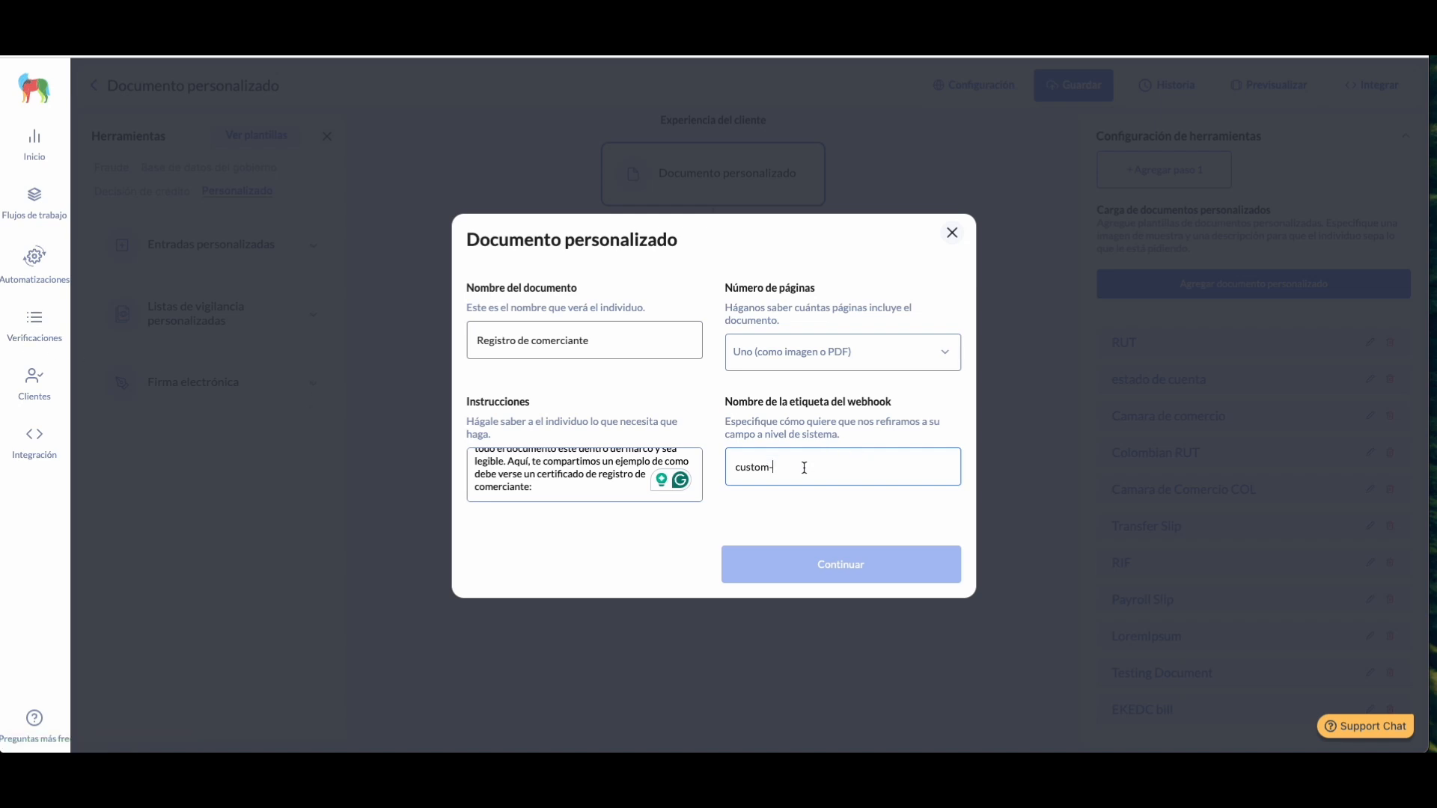
Set the webhook label to custom-registro-comerciante and continue
text(registro)
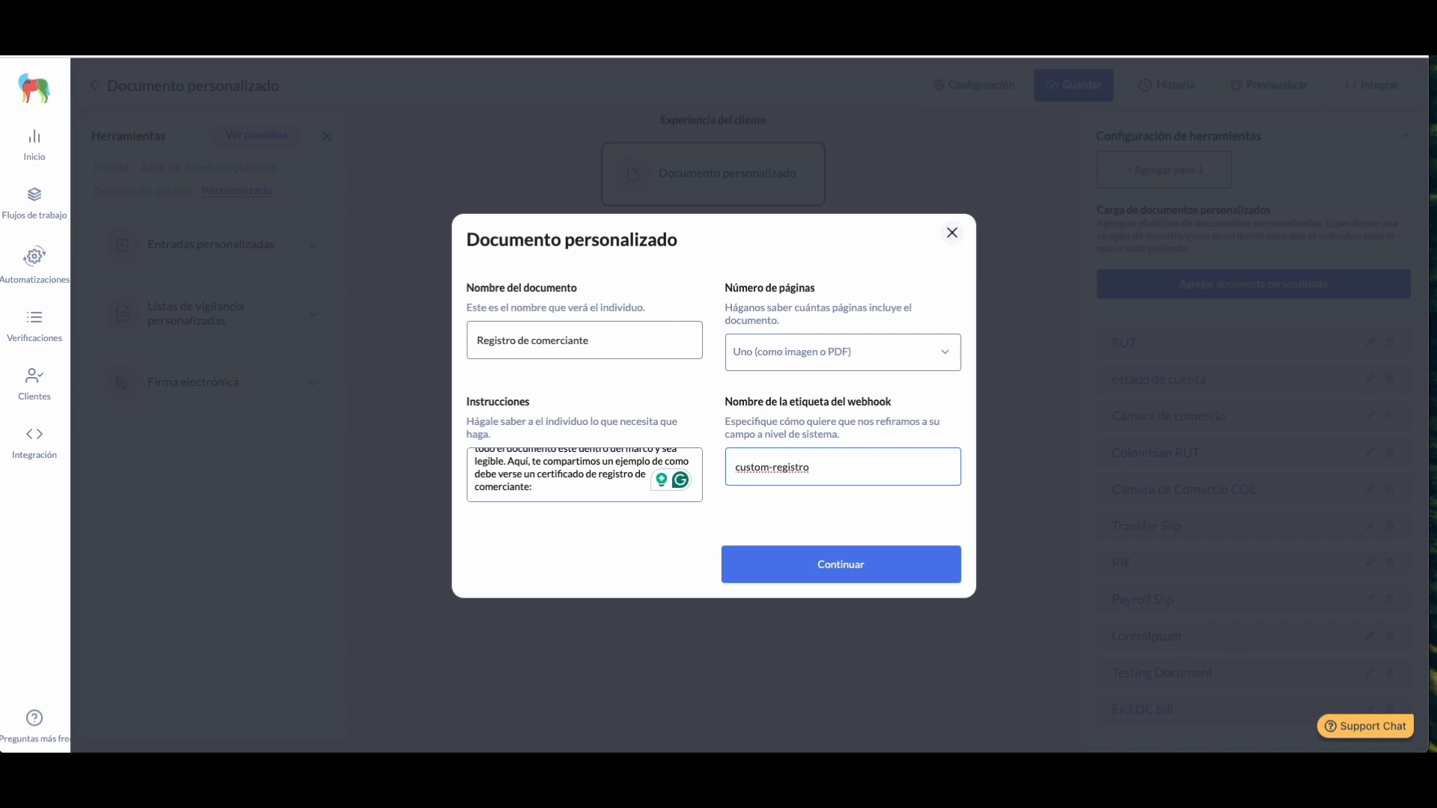
text(-comerciante)
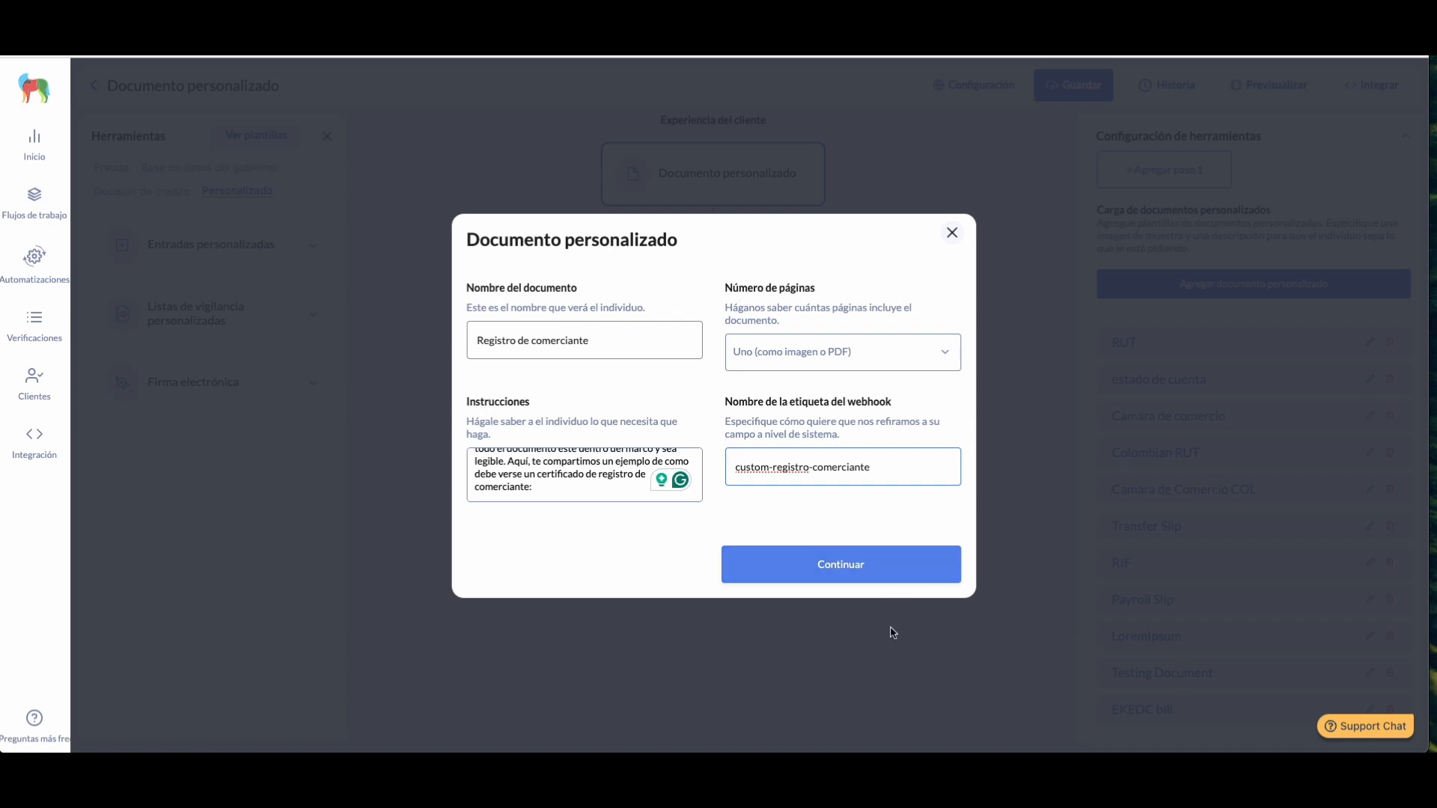
click(830, 573)
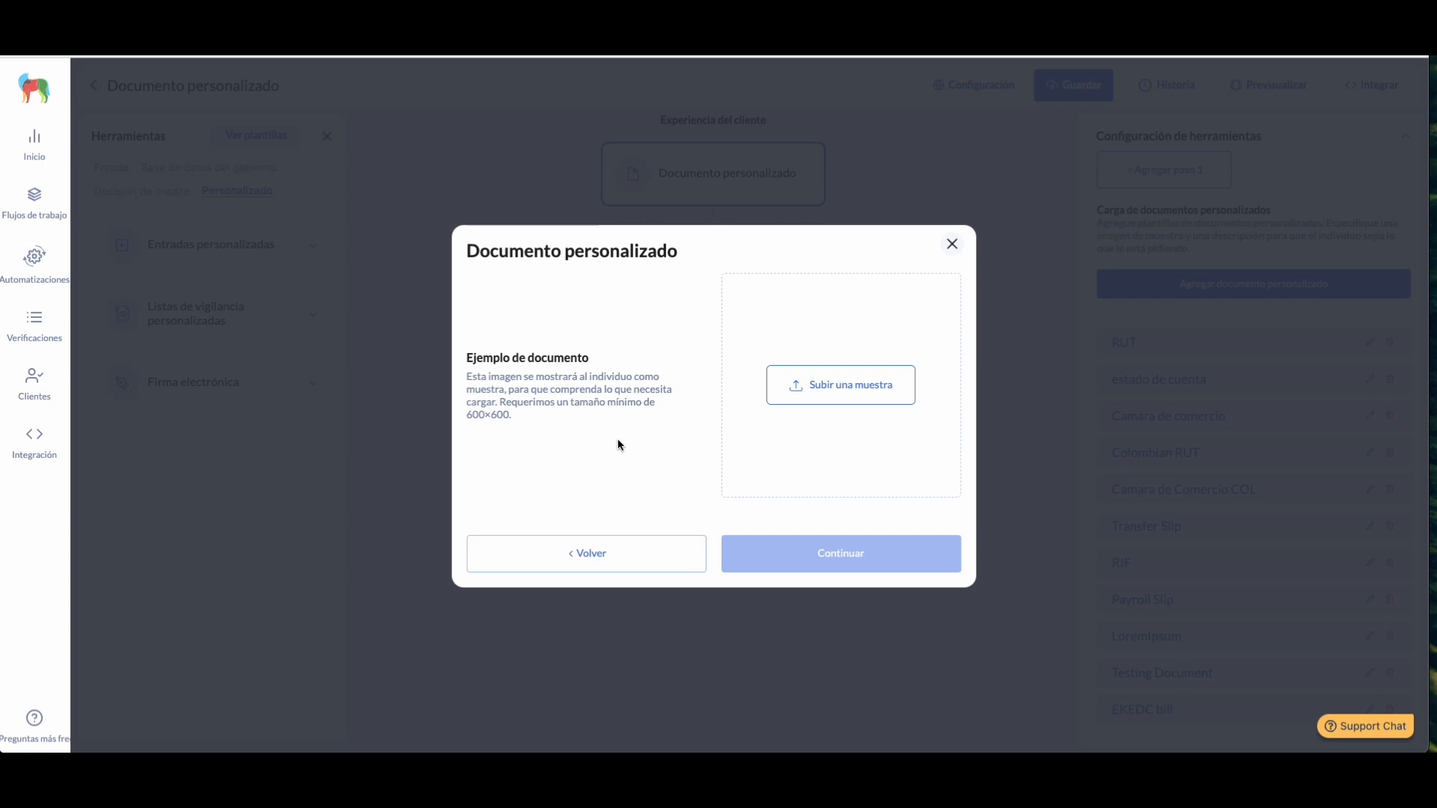
Upload certificado registro comerciante.jpeg as the document example and continue
click(850, 395)
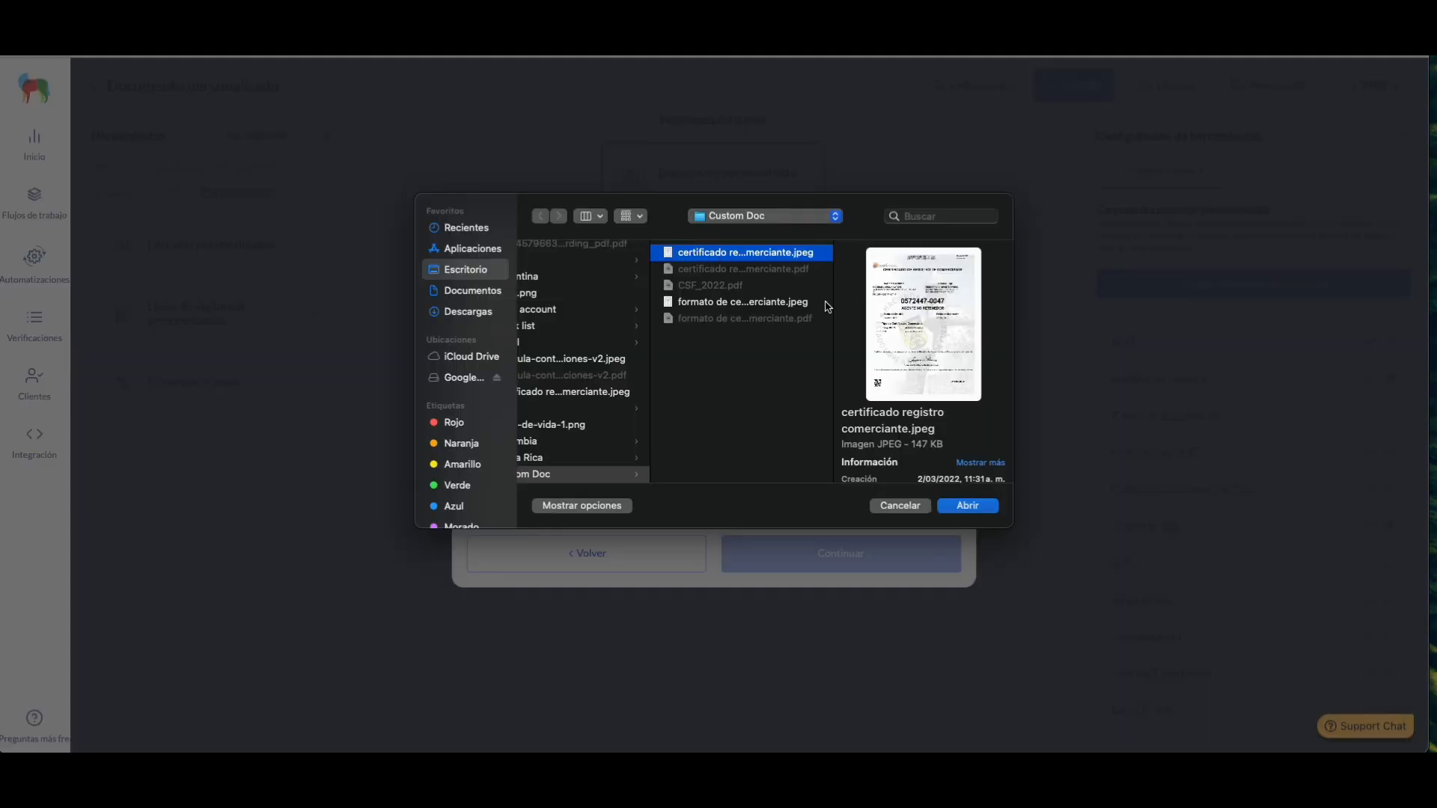
click(962, 510)
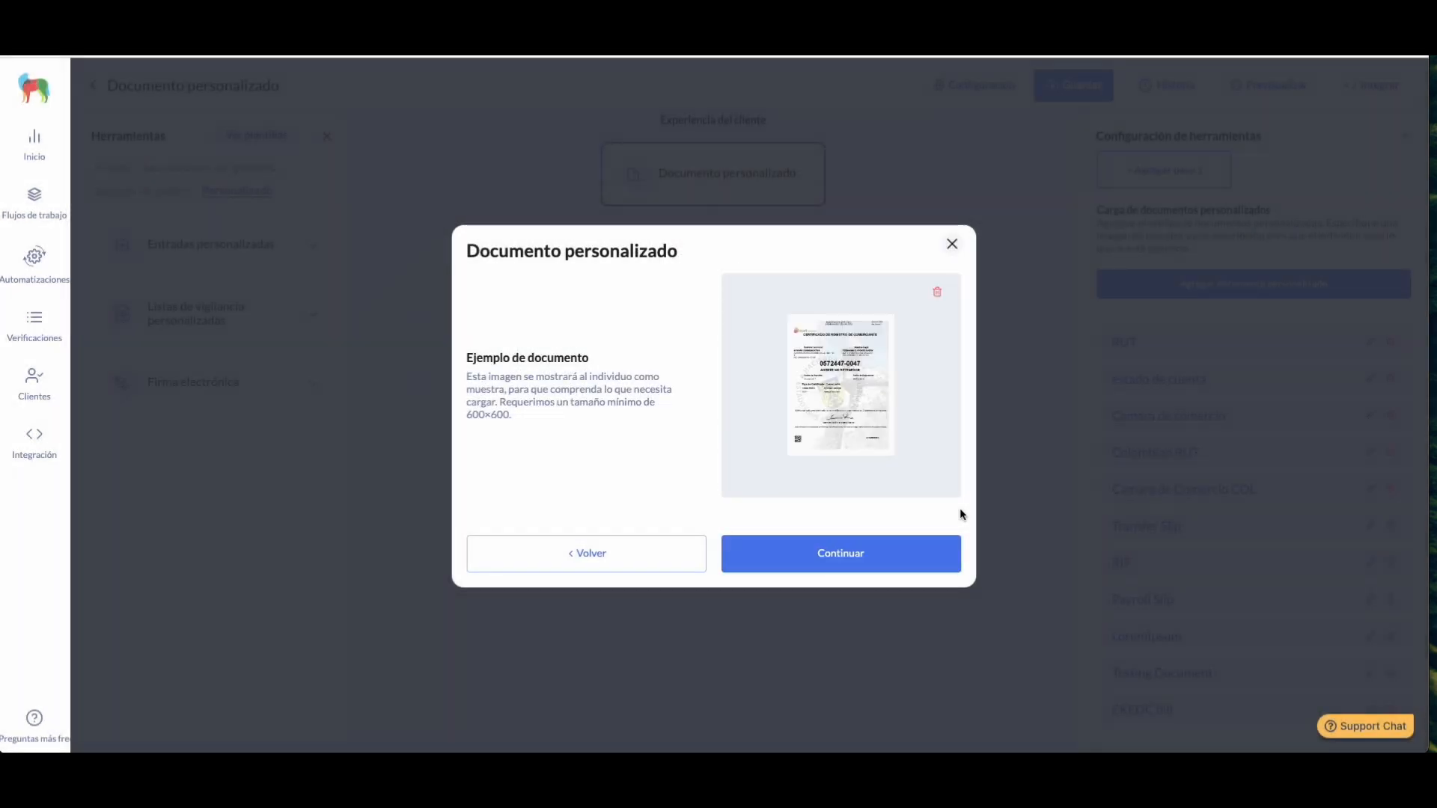
click(852, 561)
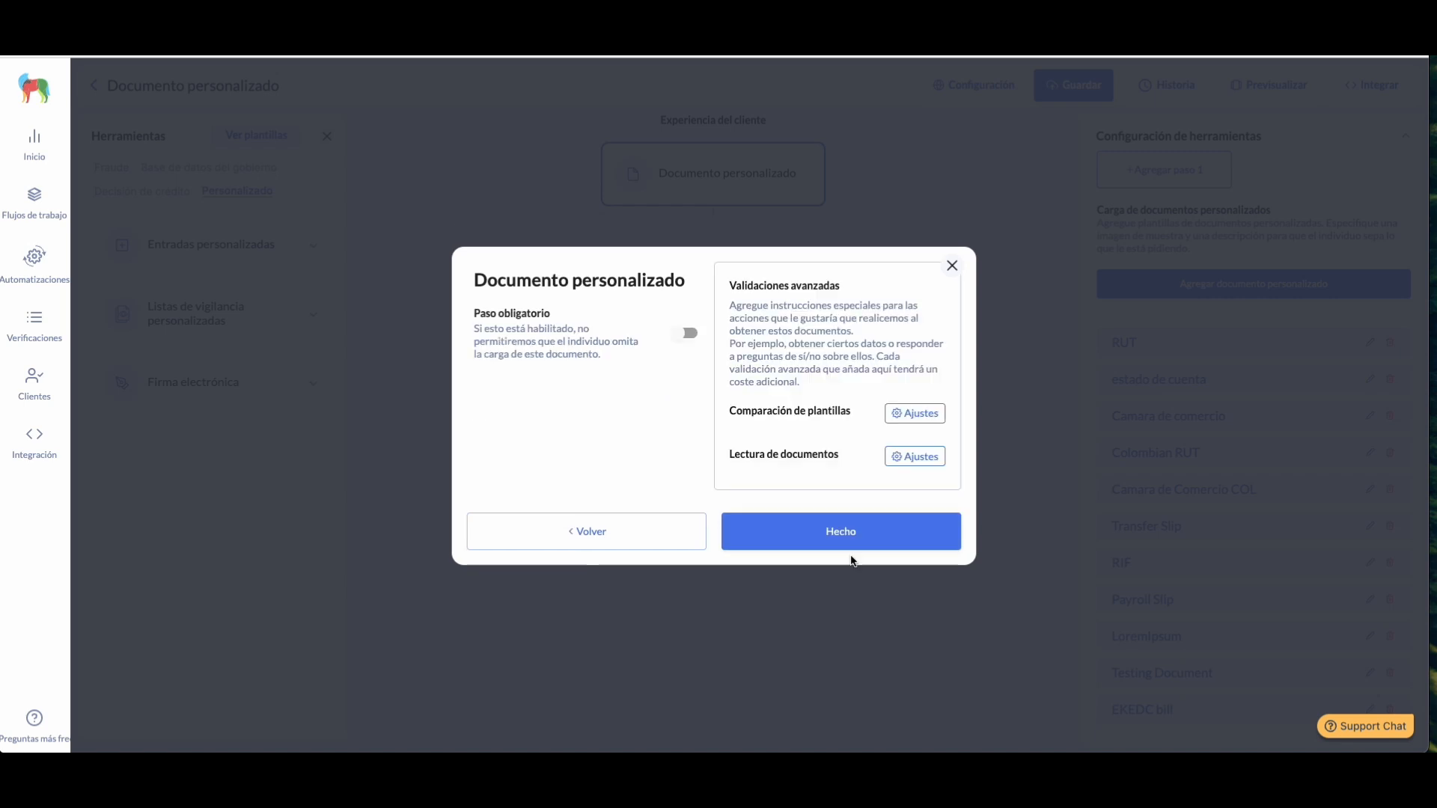
Make the document a mandatory step and open the template comparison settings
click(694, 339)
click(917, 416)
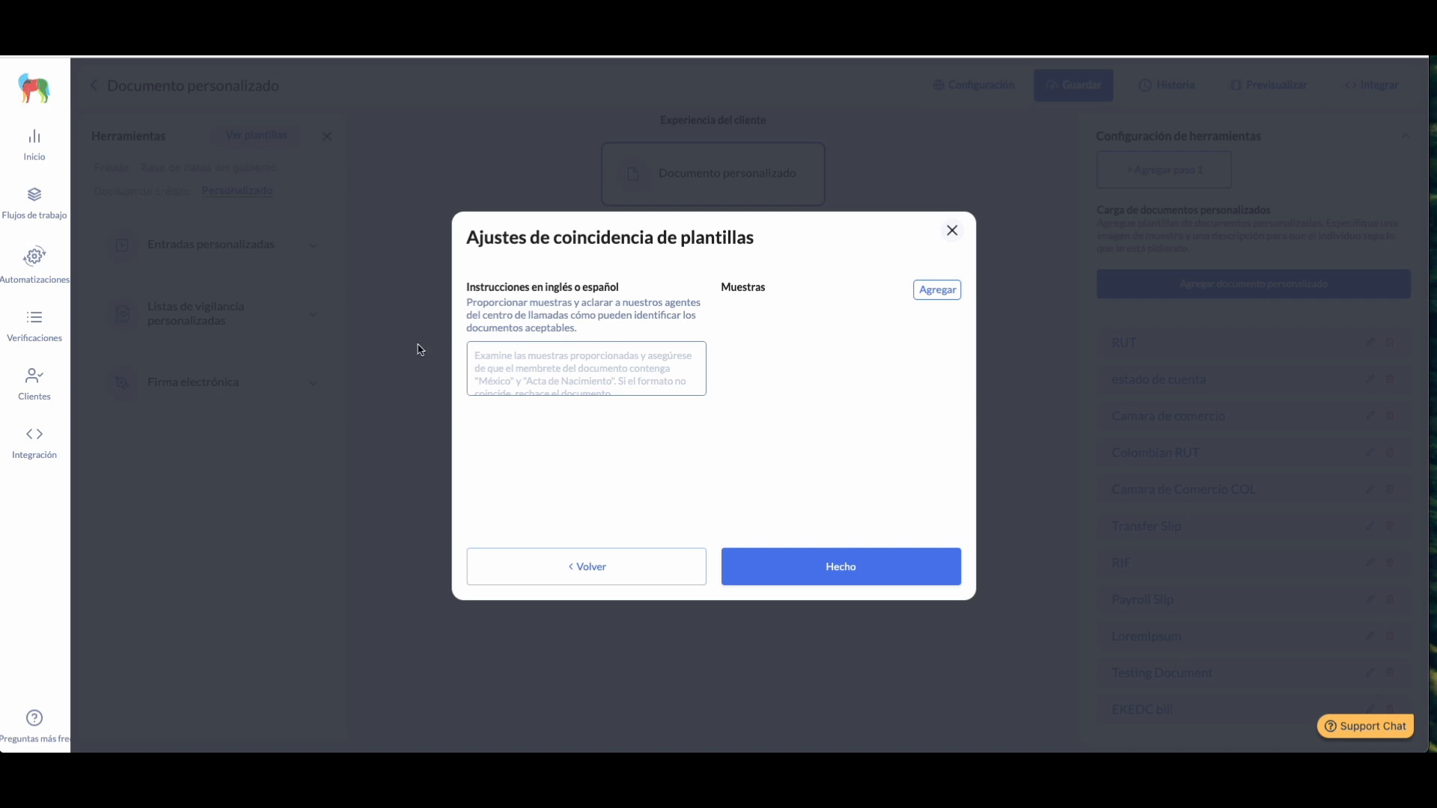
Paste the template-matching instructions and remove the duplicated word fecha from them
click(506, 357)
key(ctrl+v)
scroll(584, 368, up, 3)
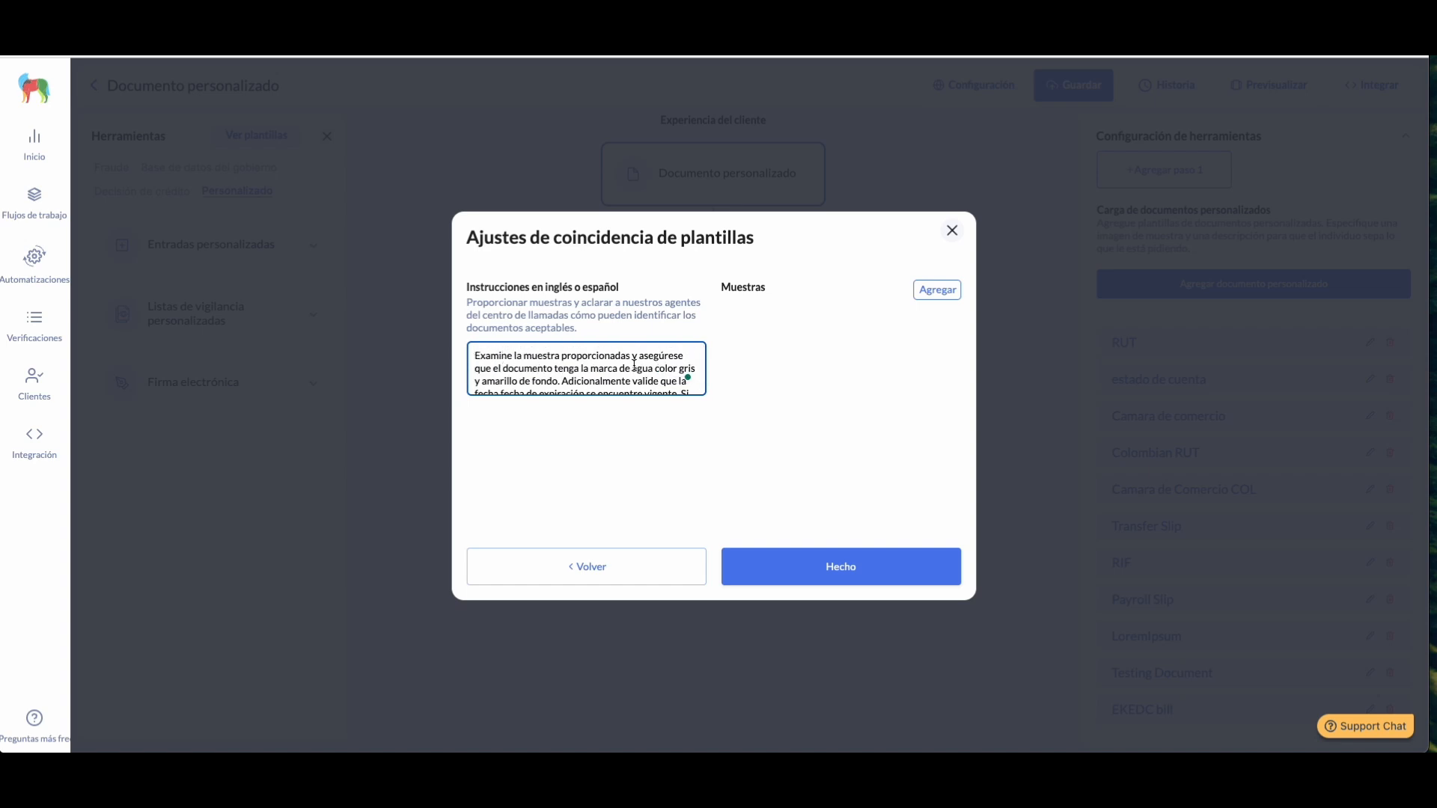
scroll(625, 364, down, 1)
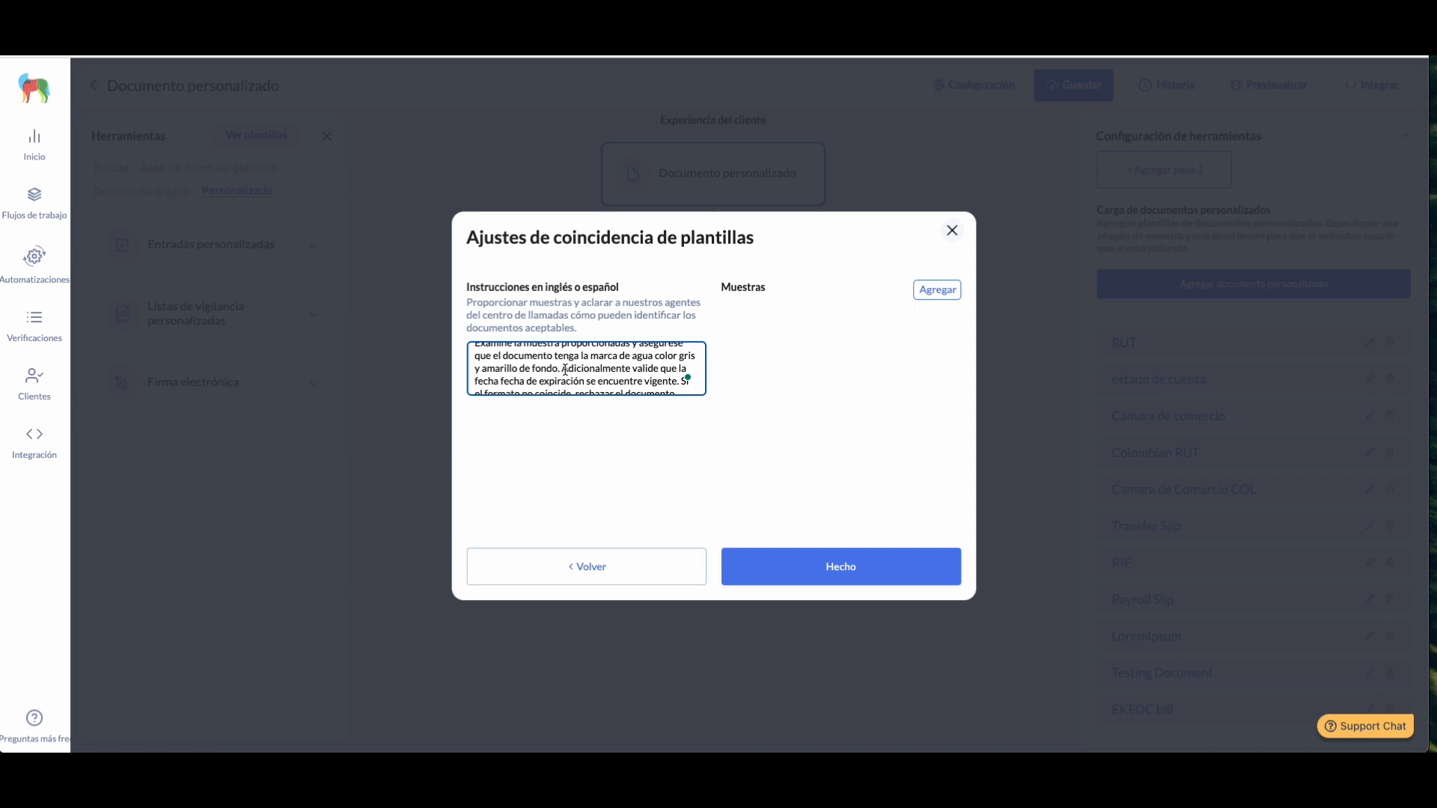
scroll(565, 369, down, 1)
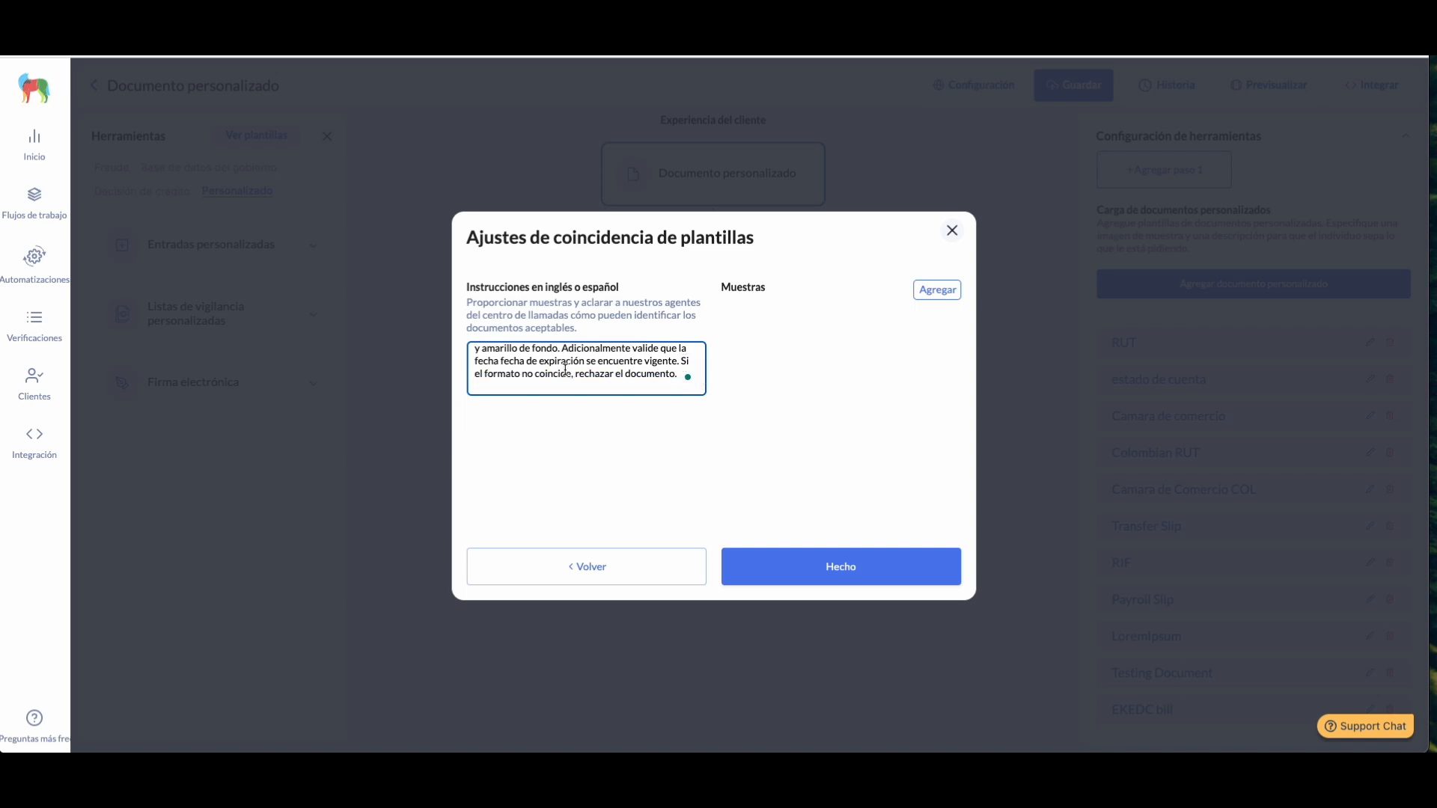
drag(499, 363, 460, 365)
key(BackSpace)
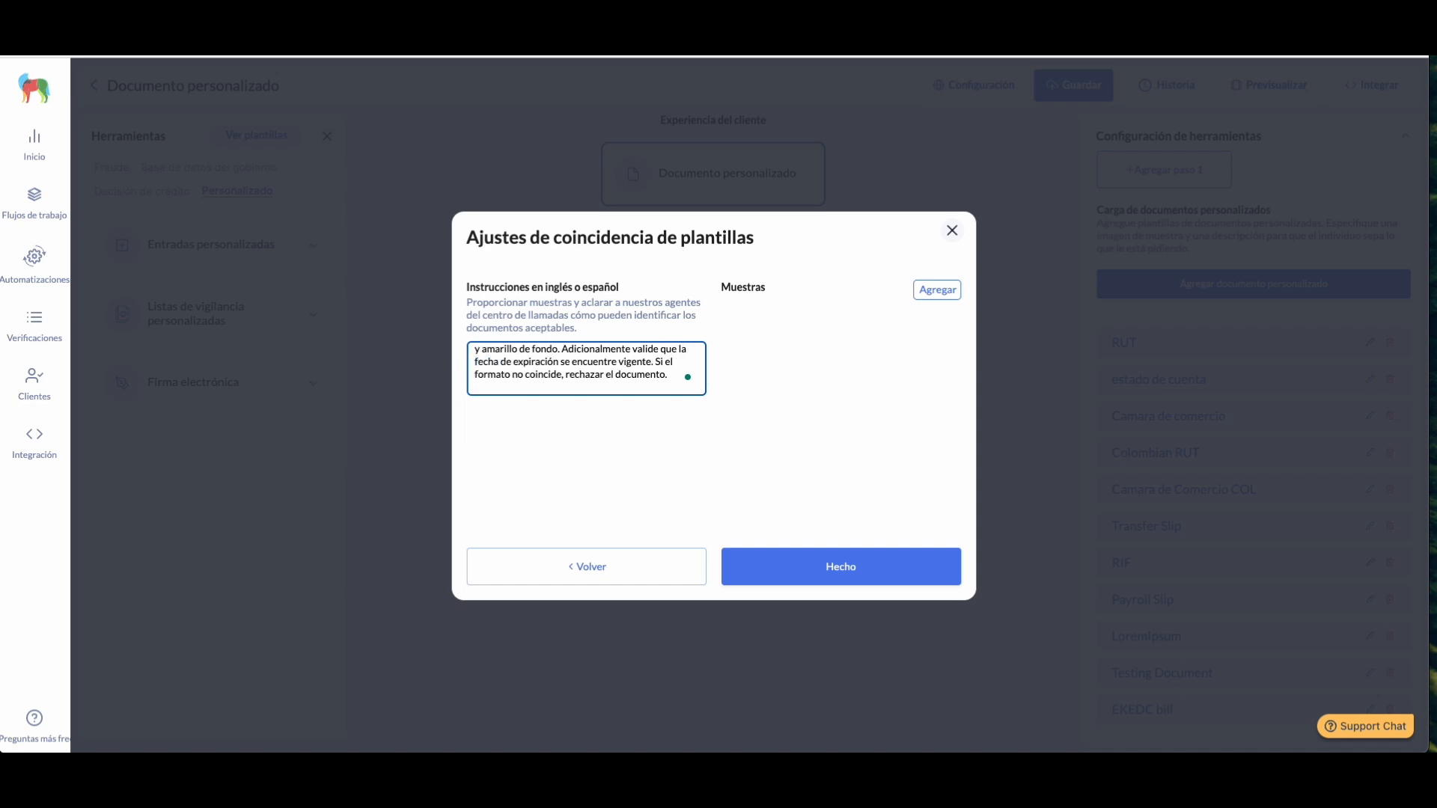
Add a template sample by uploading formato de certificado de regitro de comerciante.jpeg
click(938, 296)
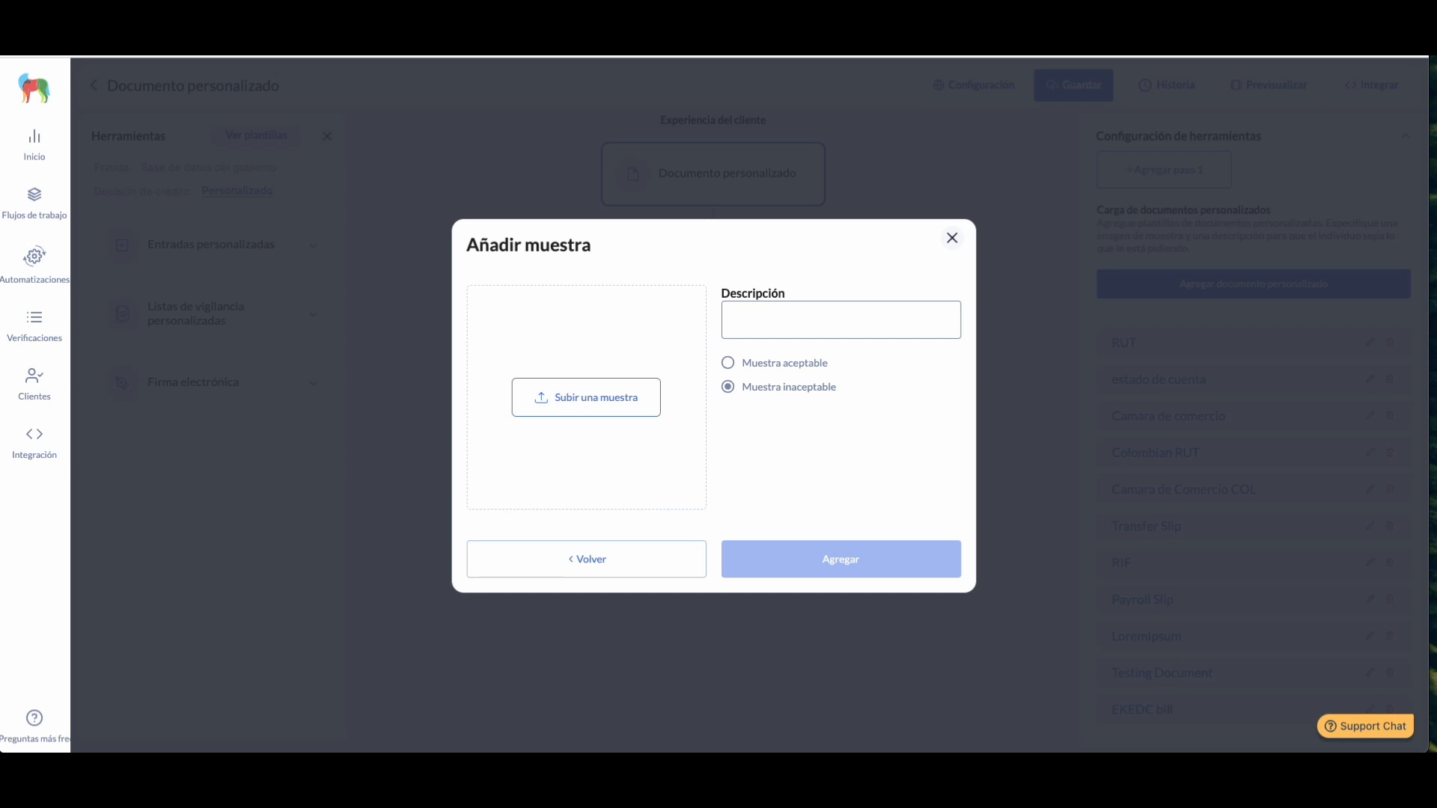
drag(0, 170, 752, 118)
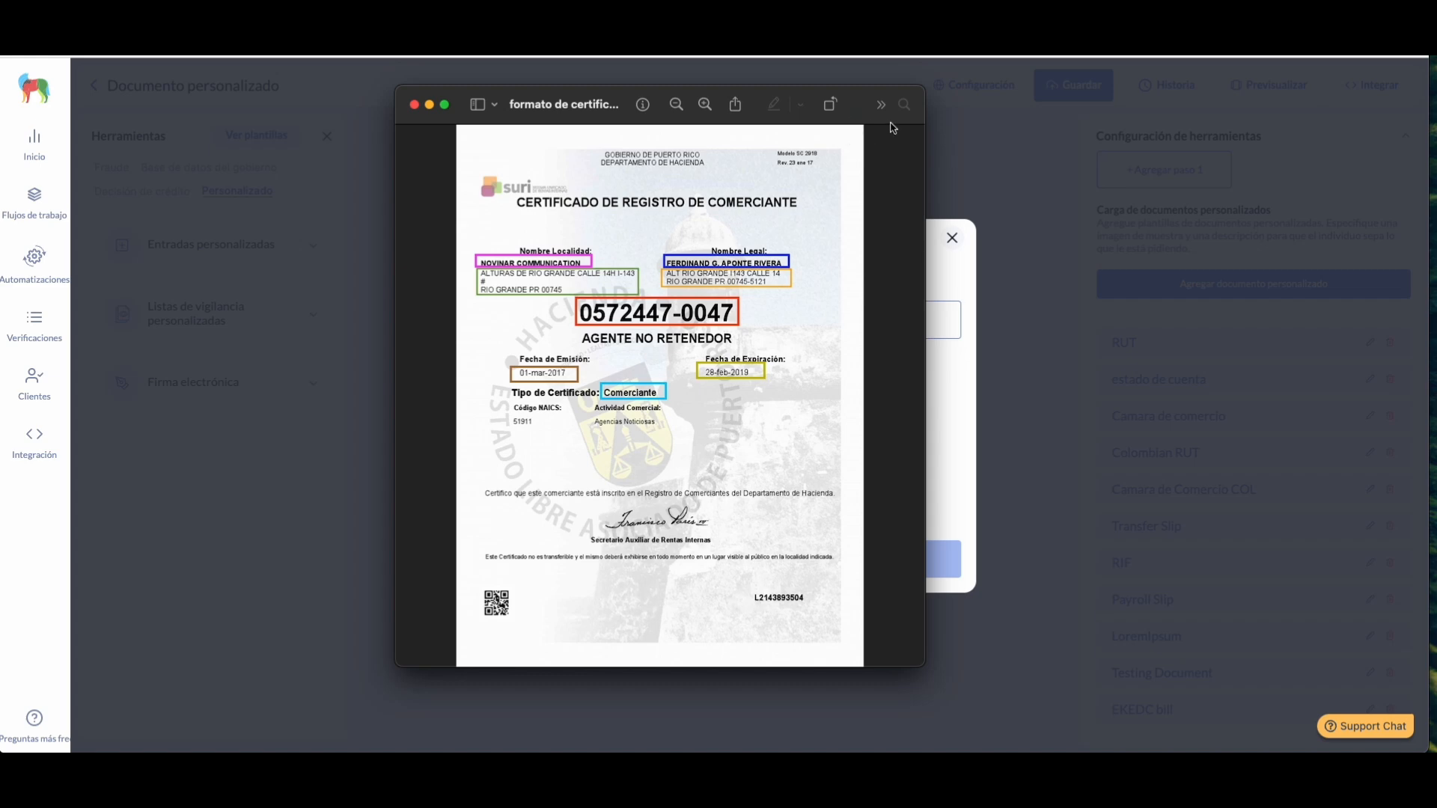
drag(883, 127, 0, 112)
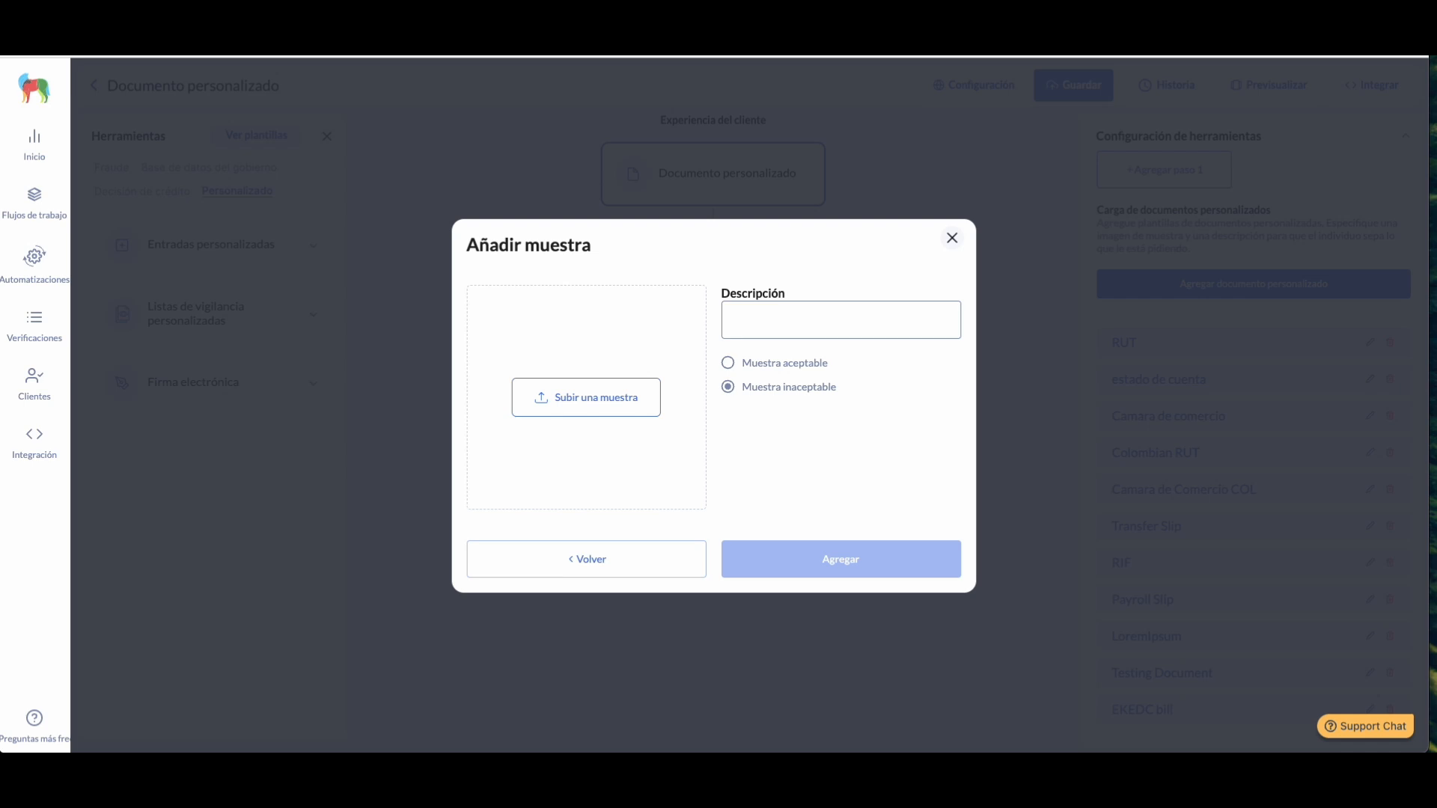
click(588, 408)
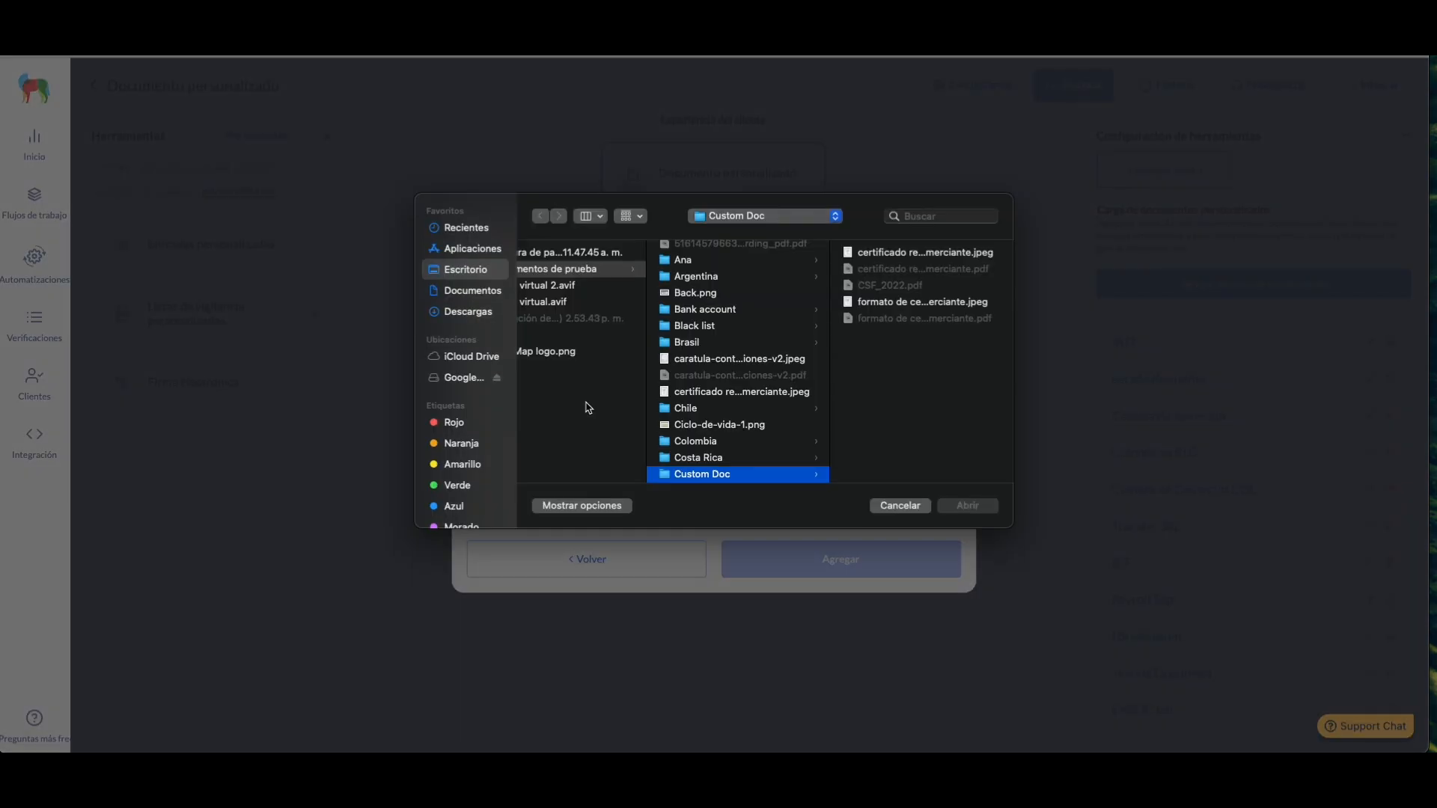
click(950, 253)
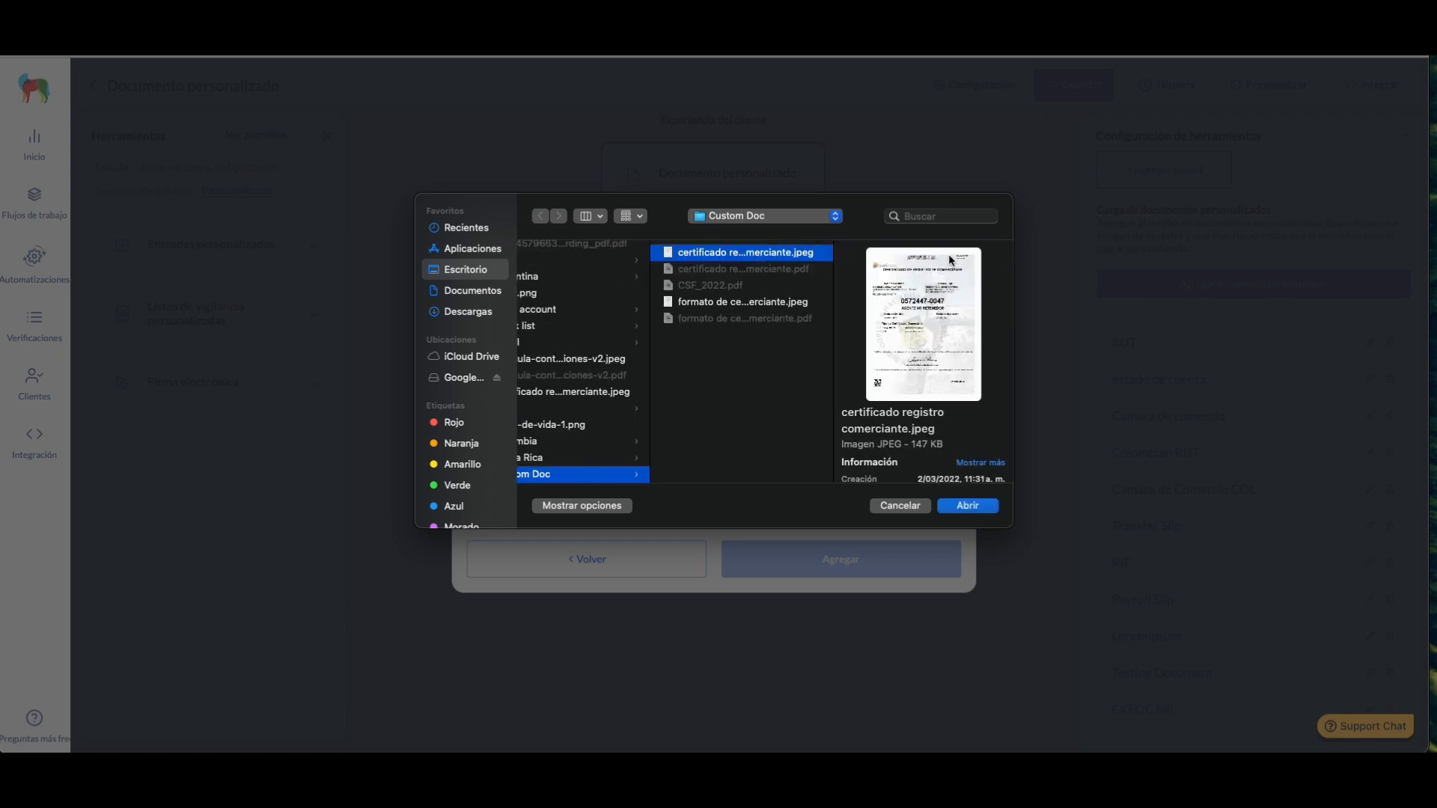
click(756, 303)
click(968, 506)
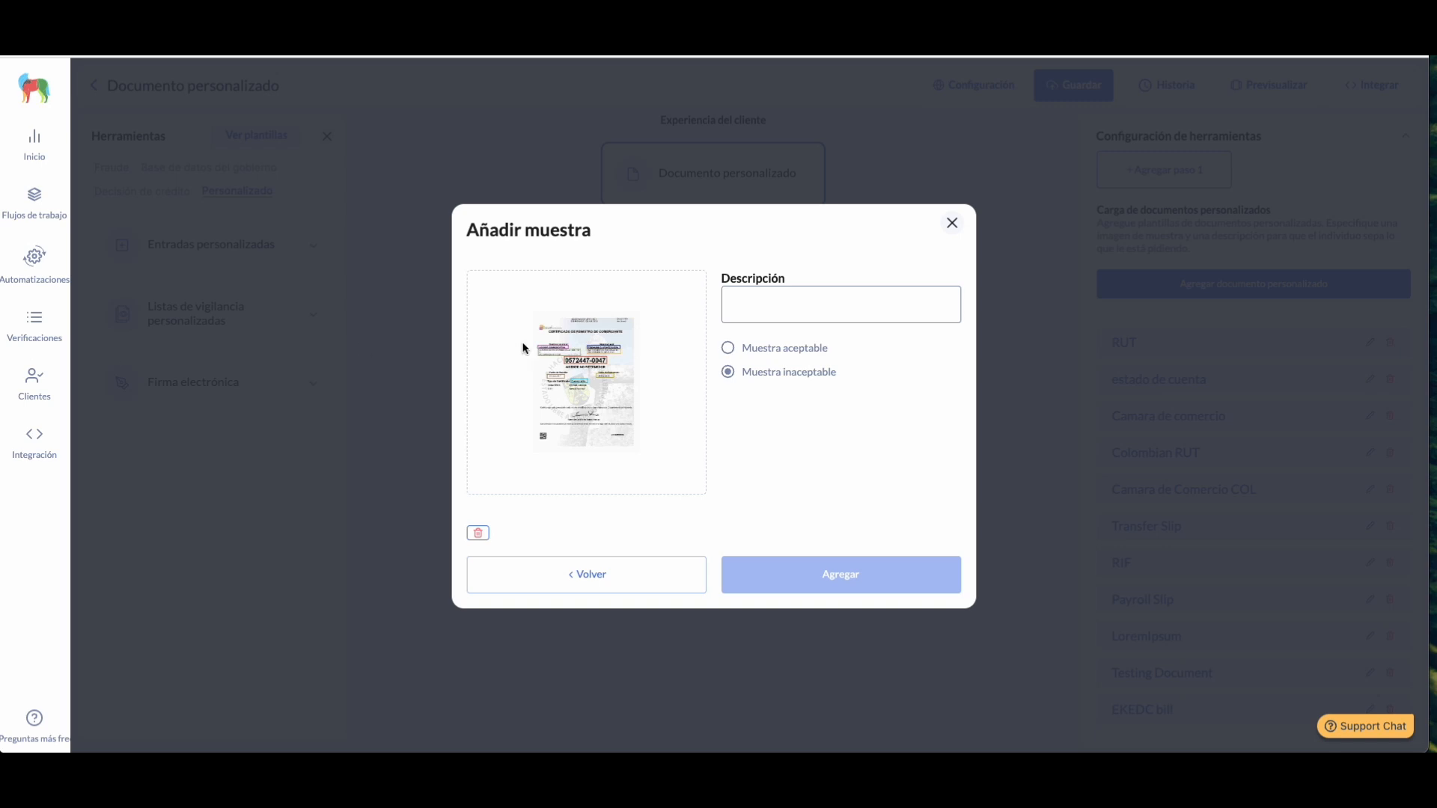
Paste the sample description about a correct certificado de registro de comerciante template, mark it as an acceptable sample, add it and finish
click(745, 295)
key(ctrl+v)
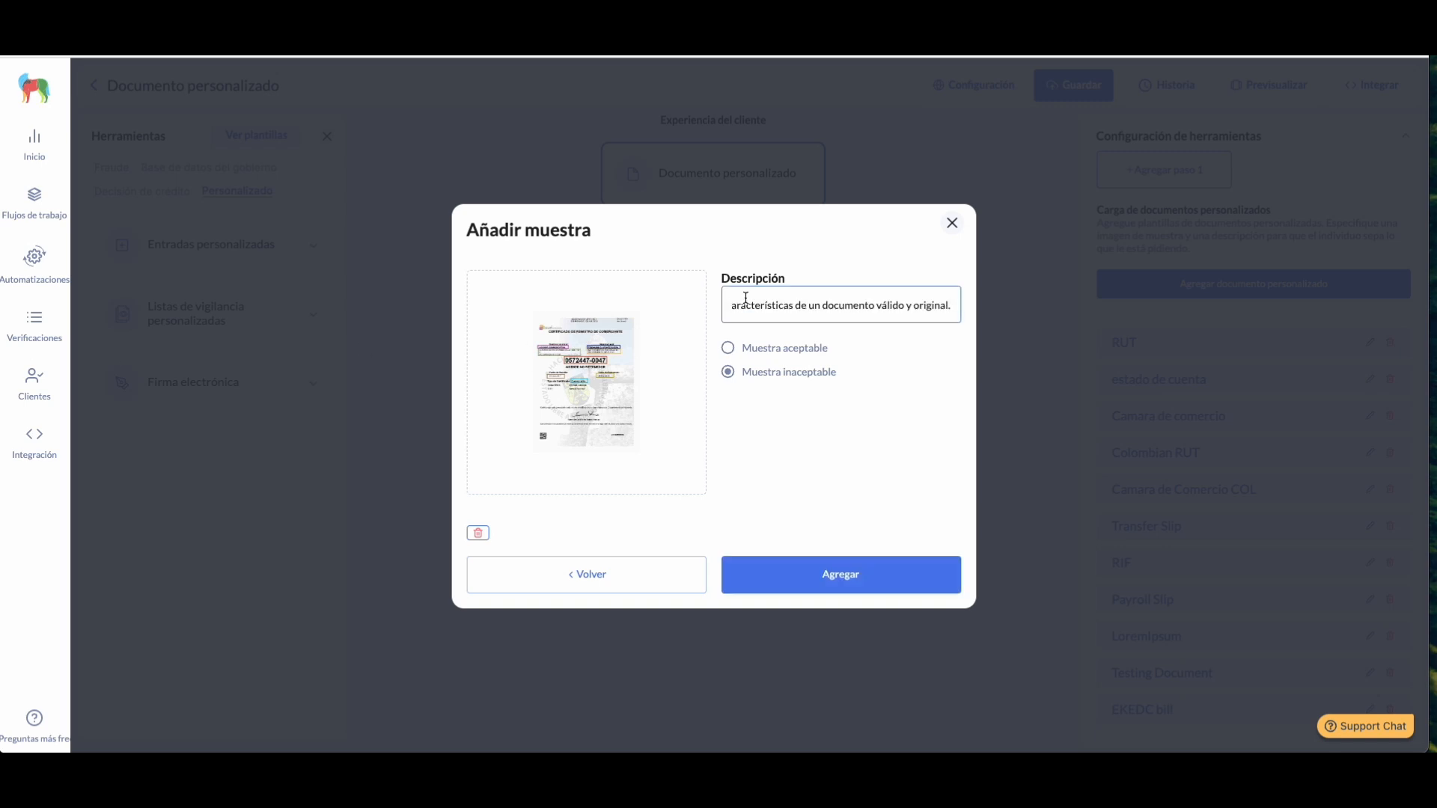
scroll(748, 298, left, 6)
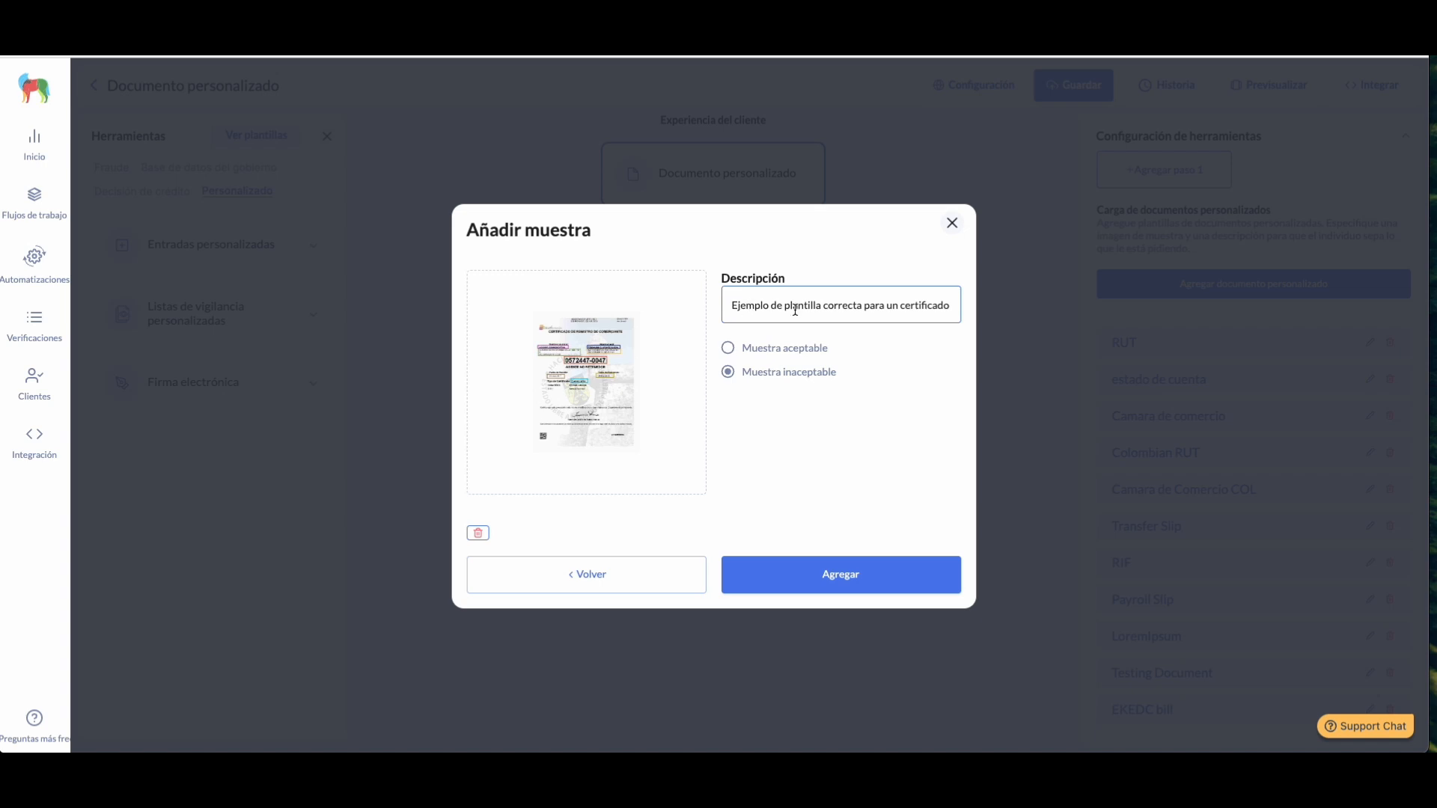
scroll(795, 309, right, 5)
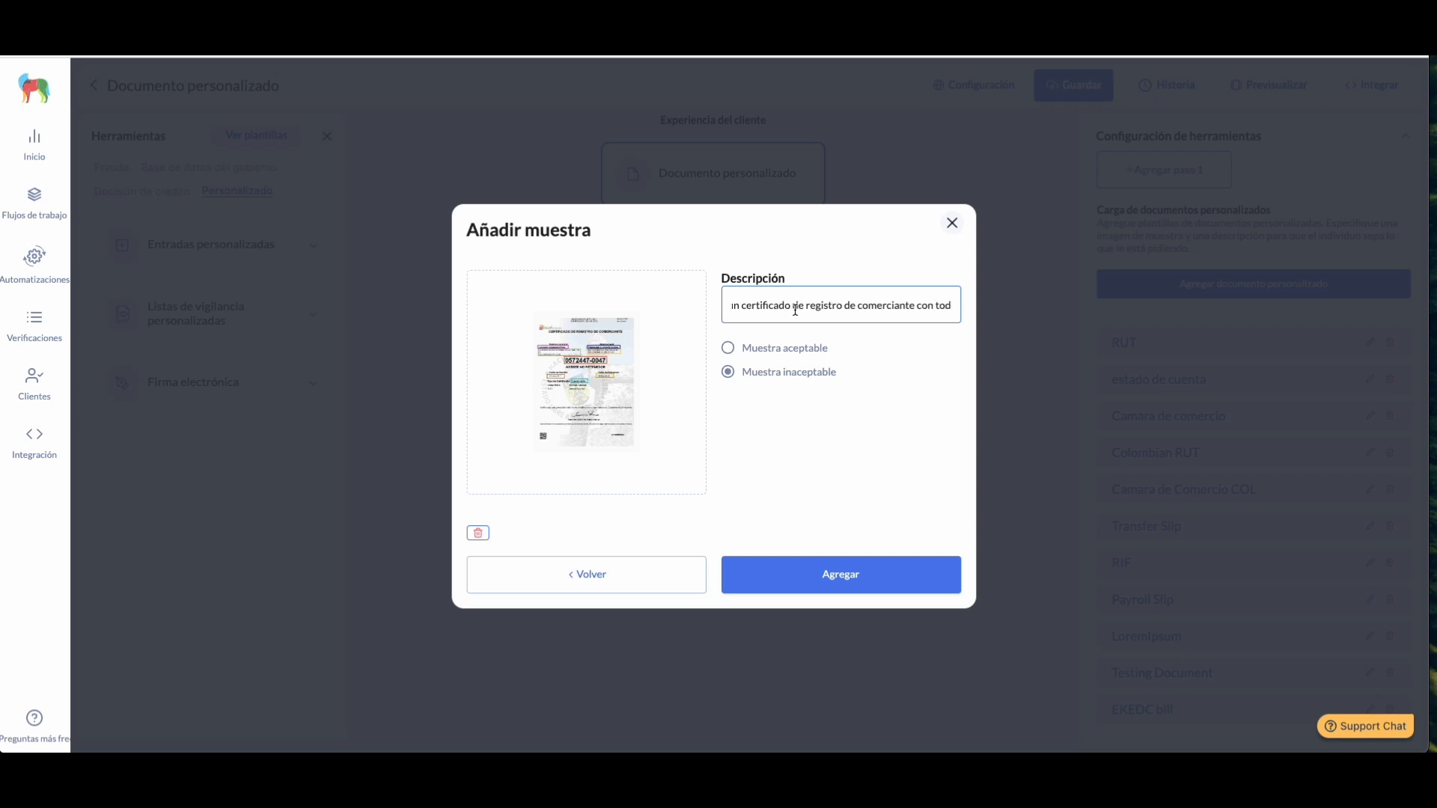
scroll(795, 309, right, 5)
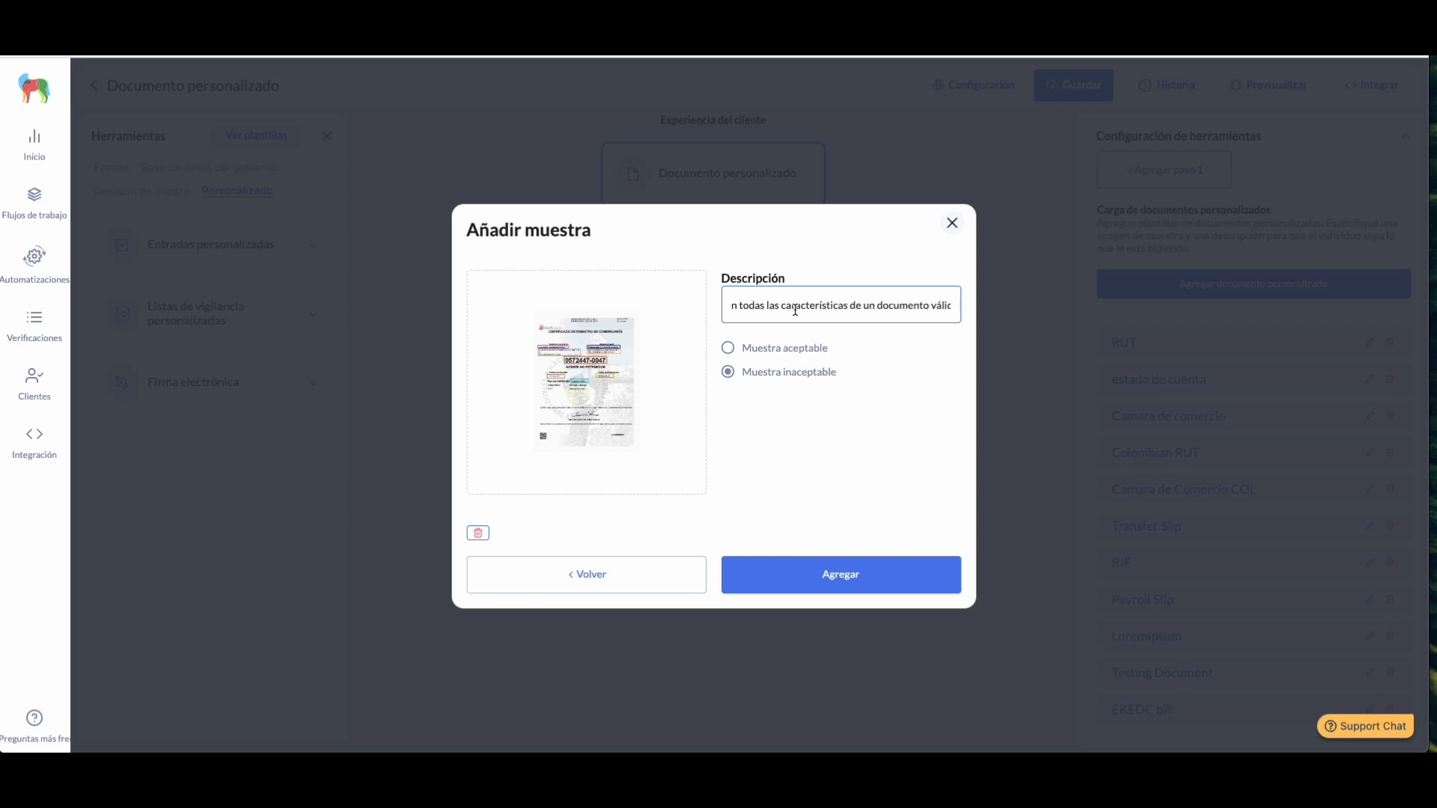
scroll(795, 309, right, 2)
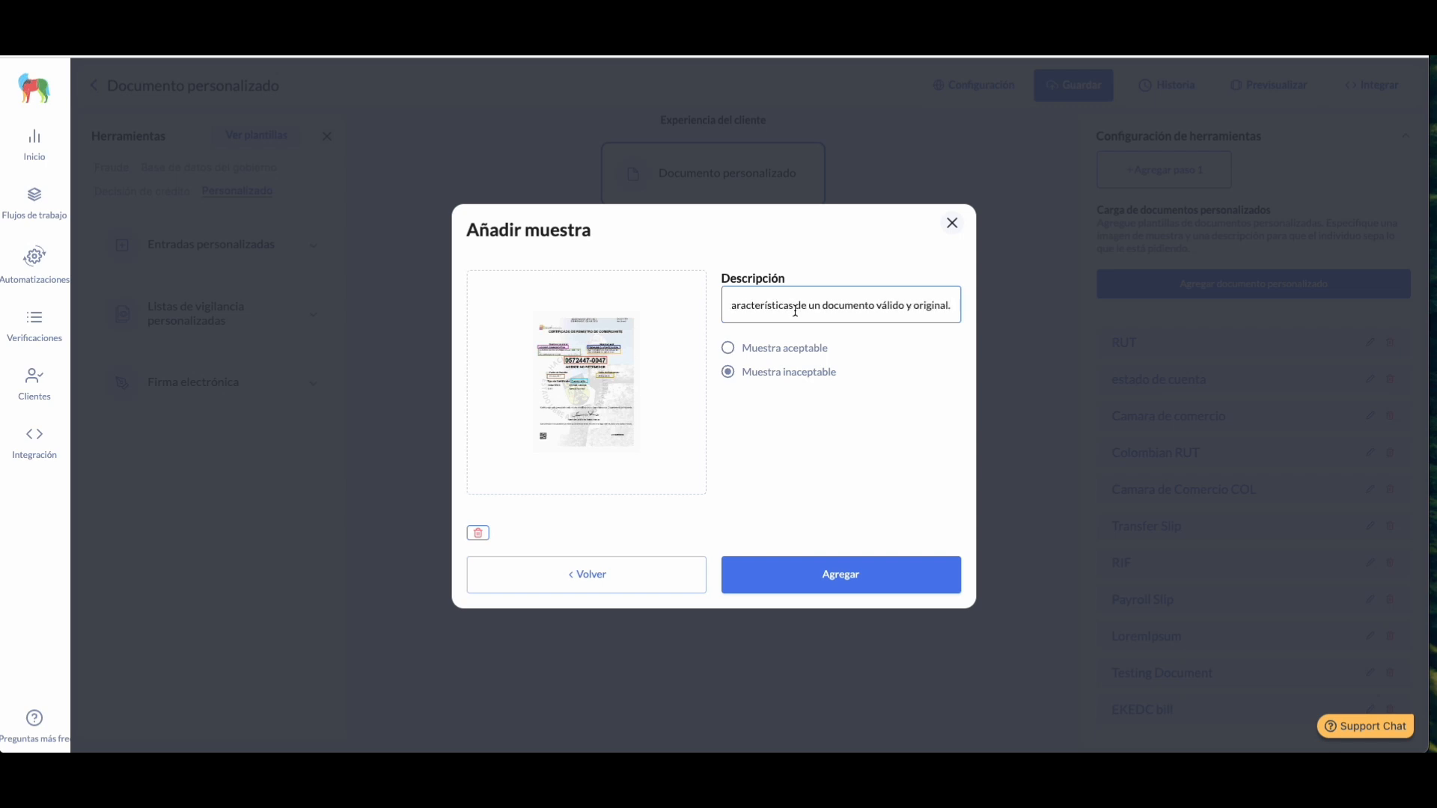
click(728, 350)
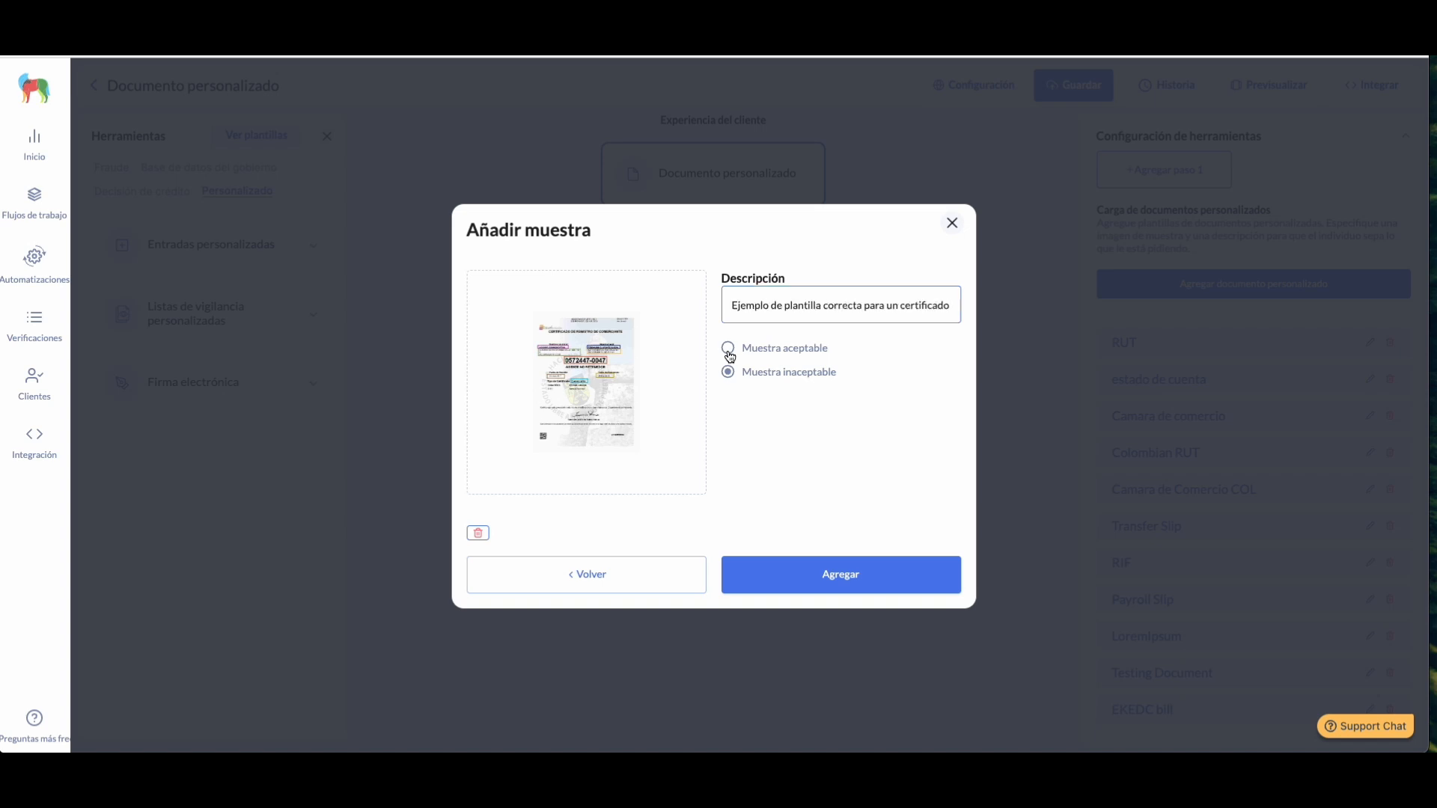
click(845, 581)
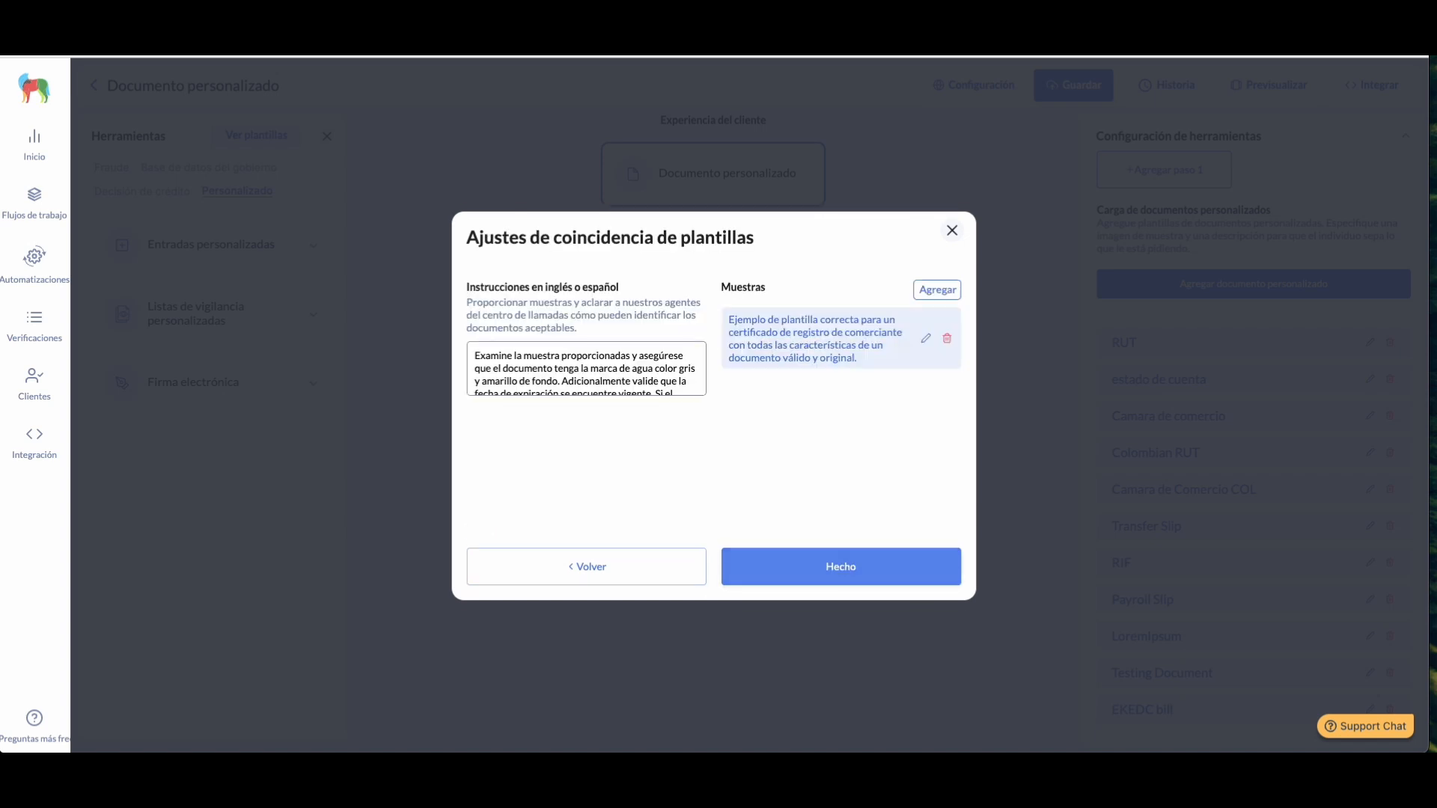
click(830, 576)
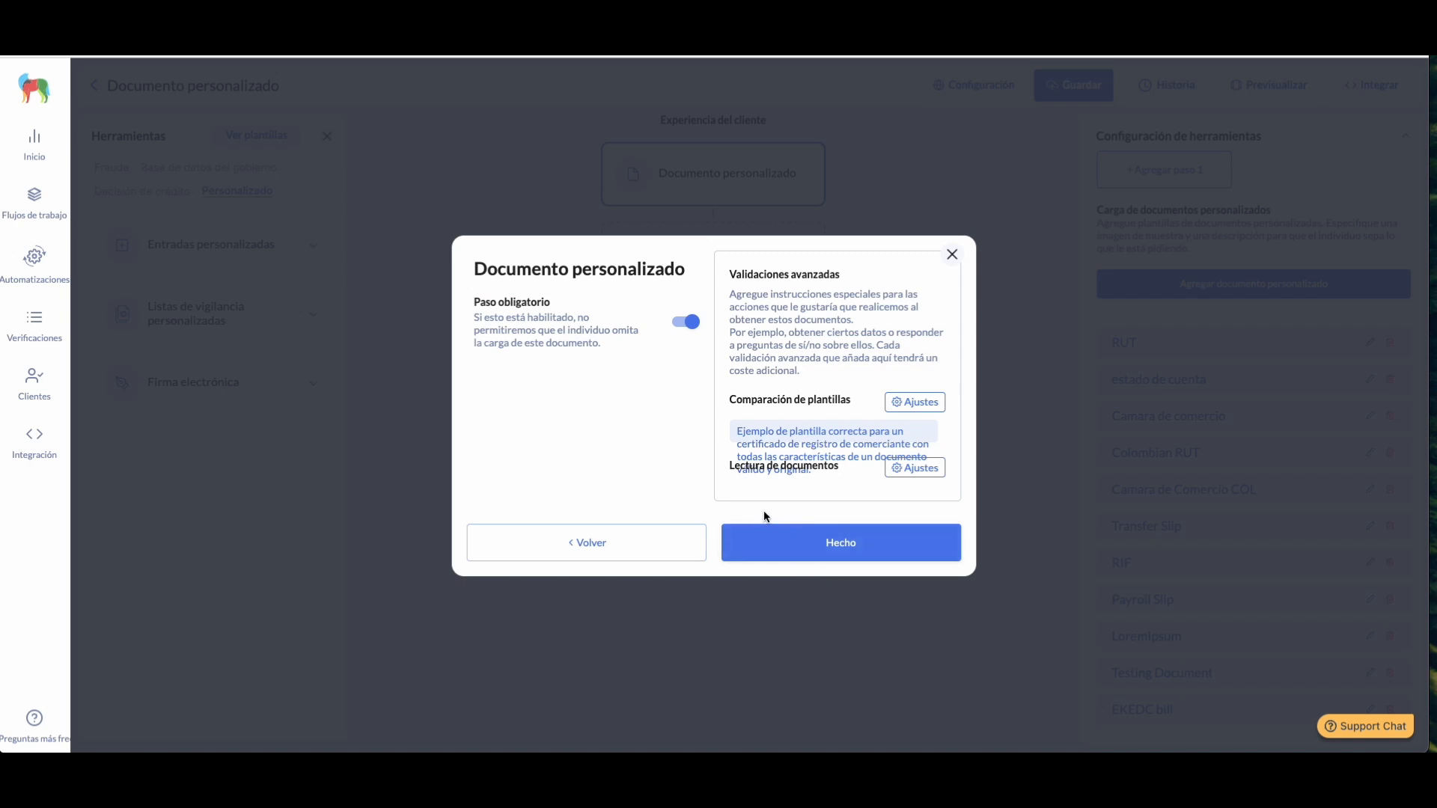
Open the document-reading settings and paste the instructions to extract the fields in the coloured boxes (5 campos en total)
click(916, 469)
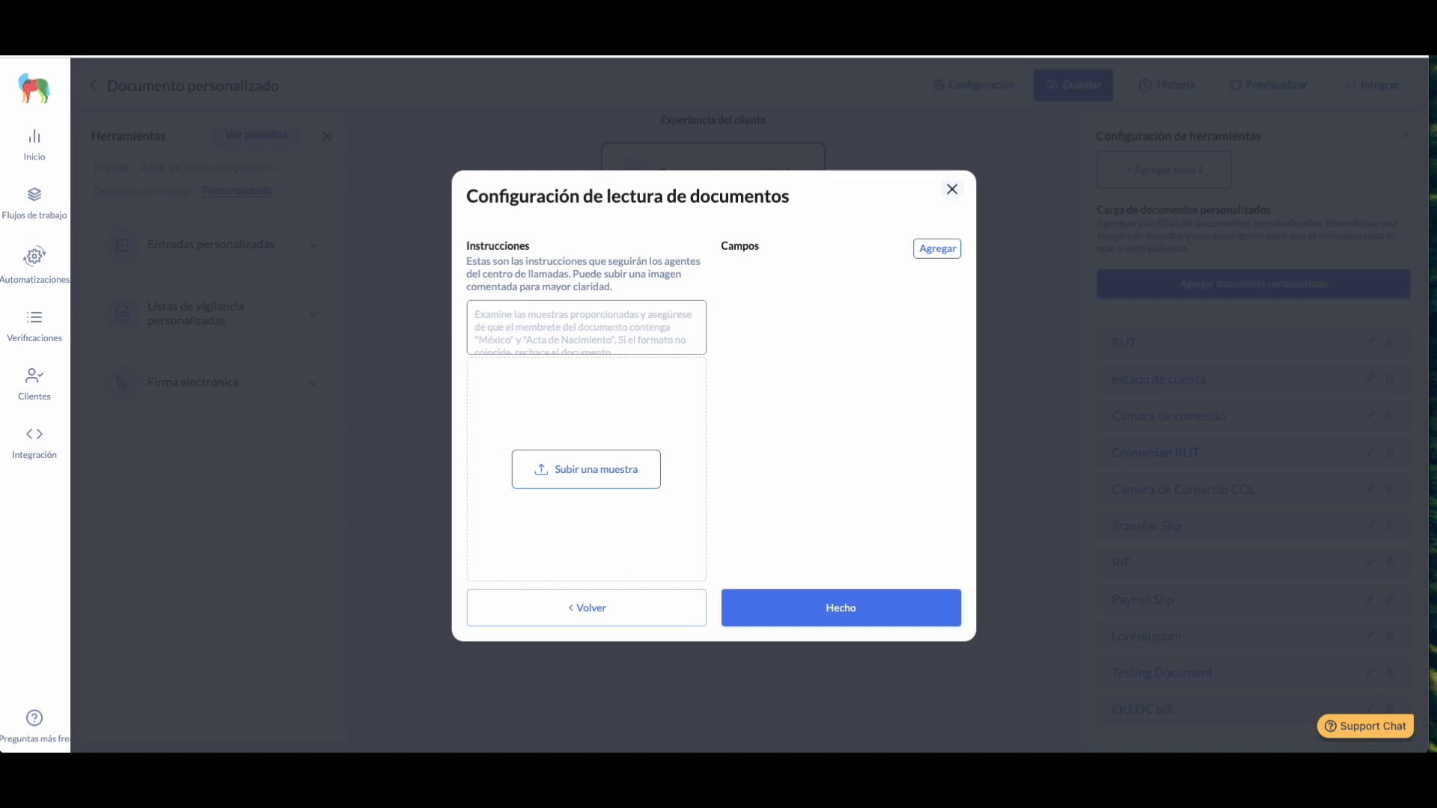
click(518, 317)
text(Extraer los campos encerrados en los recuadros de colores (5 campos en total).)
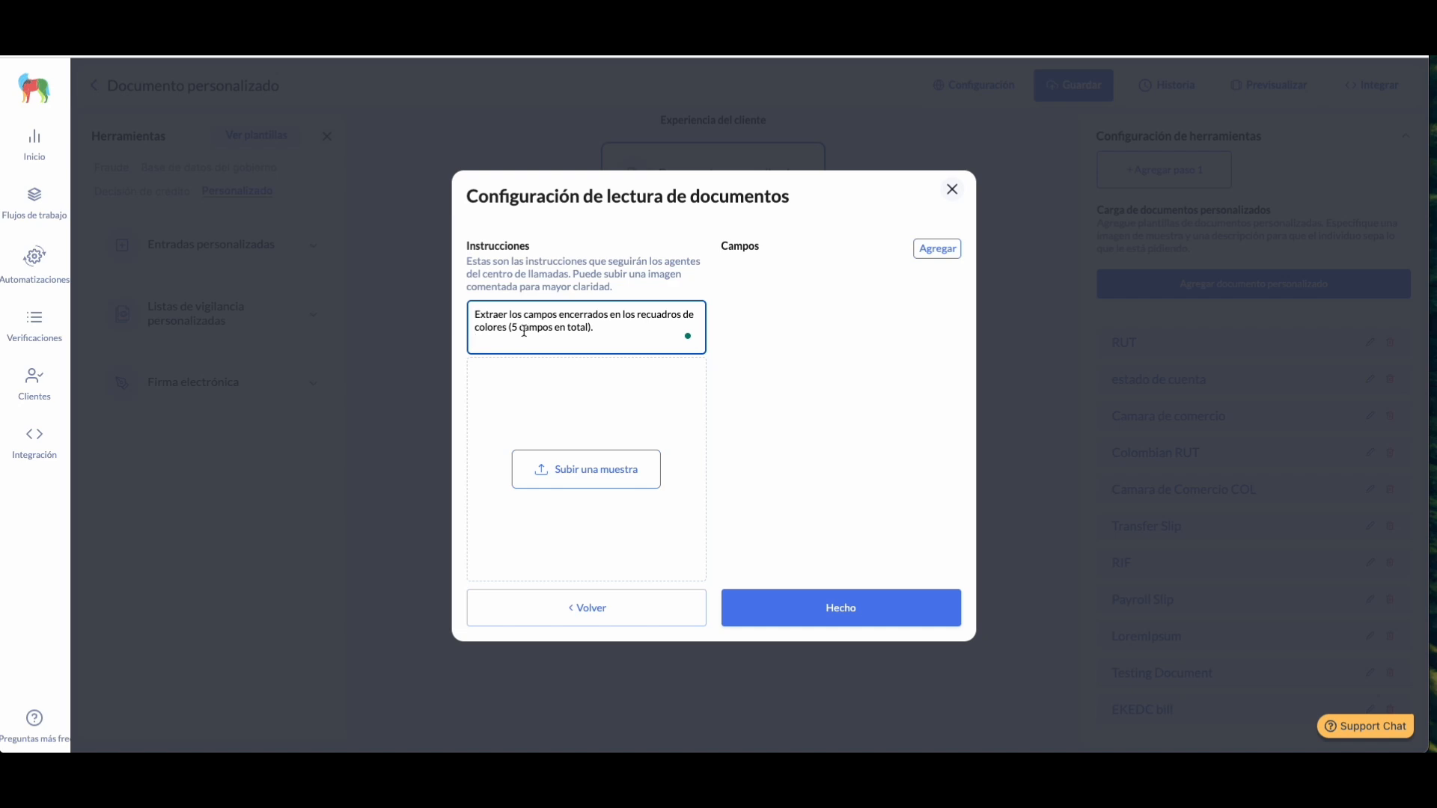
Upload formato de certificado de regitro de comerciante.jpeg as the document-reading sample image
click(588, 477)
click(918, 254)
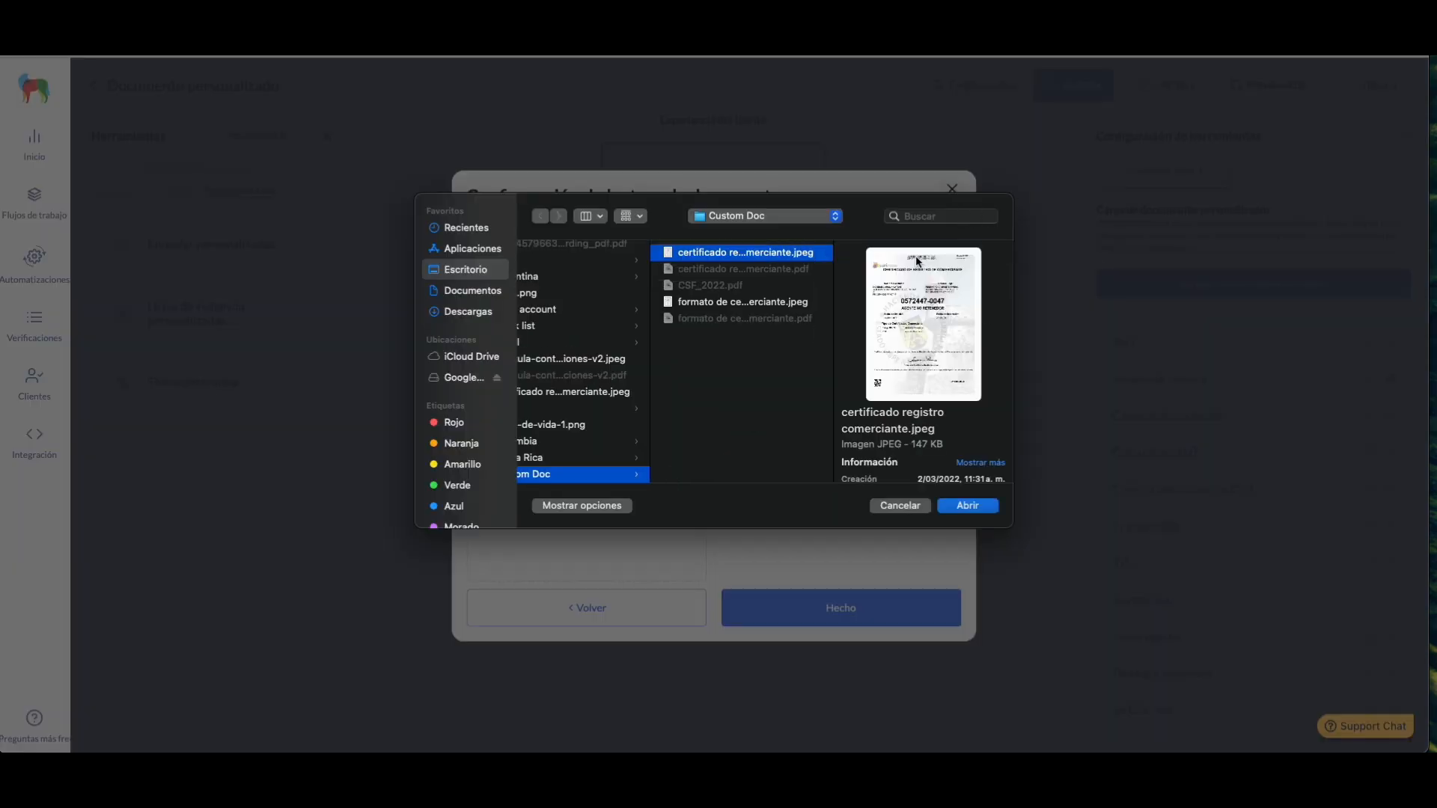
click(708, 301)
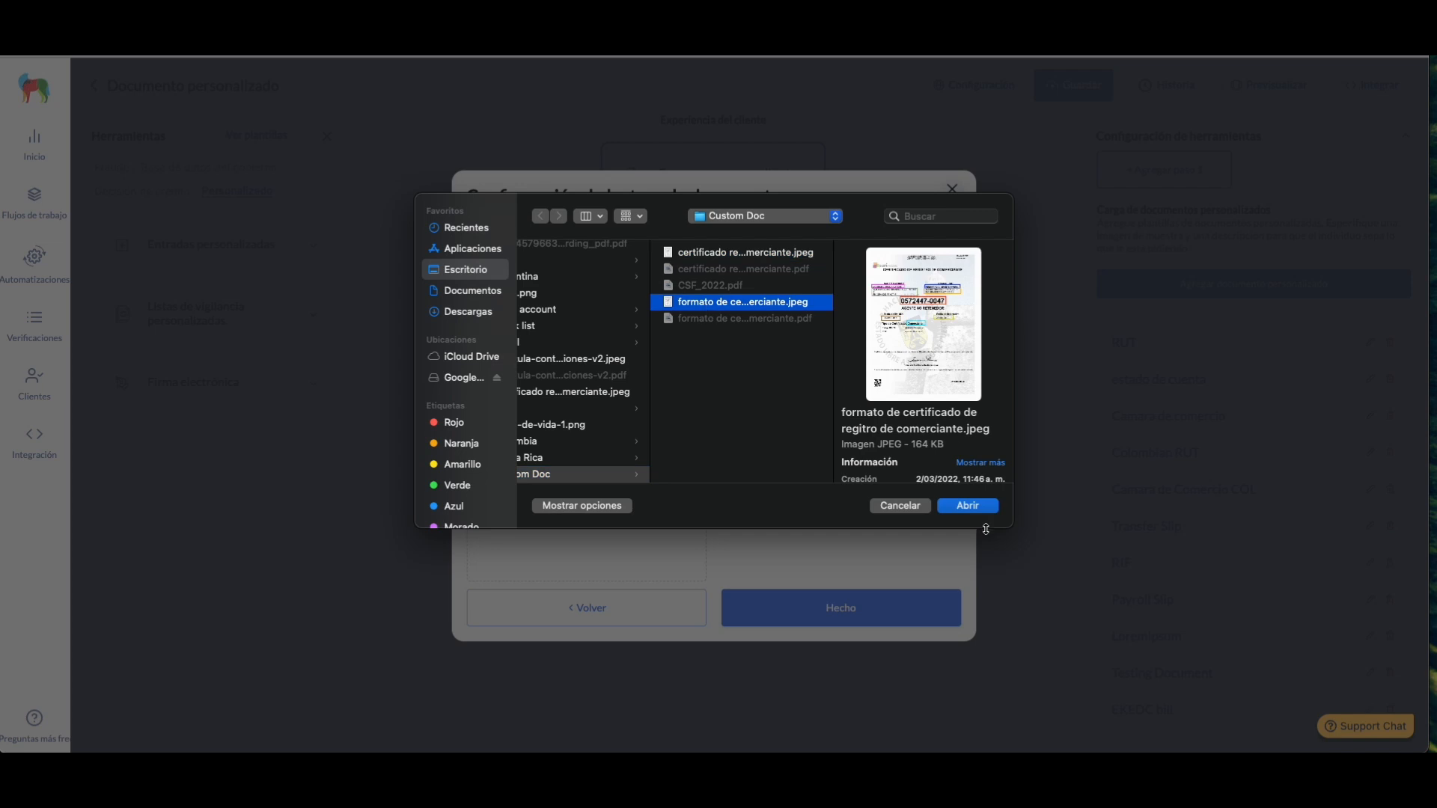
click(967, 506)
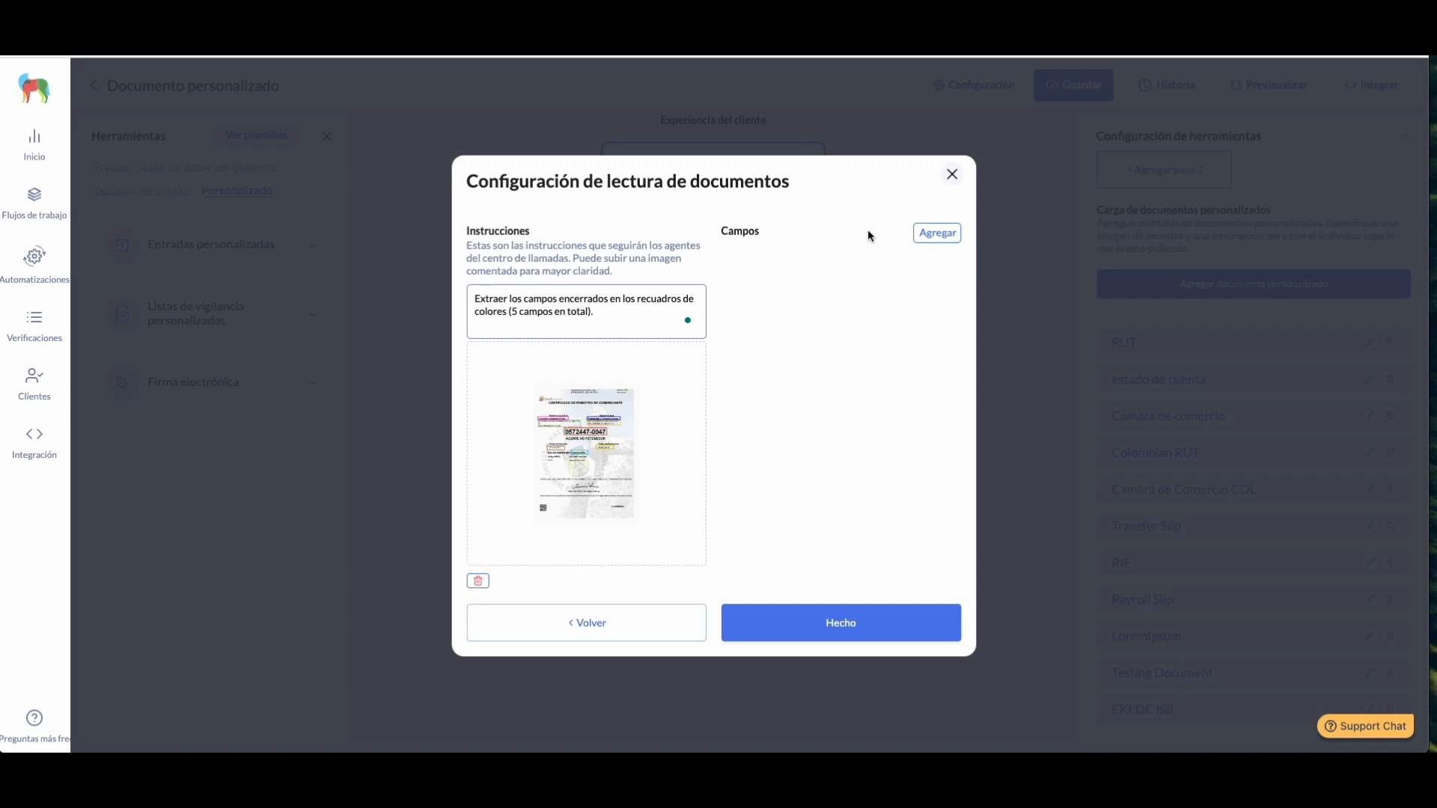
Add a text field Nombre Legal with instructions about the dark blue box and webhook label Nombre_legal
click(937, 236)
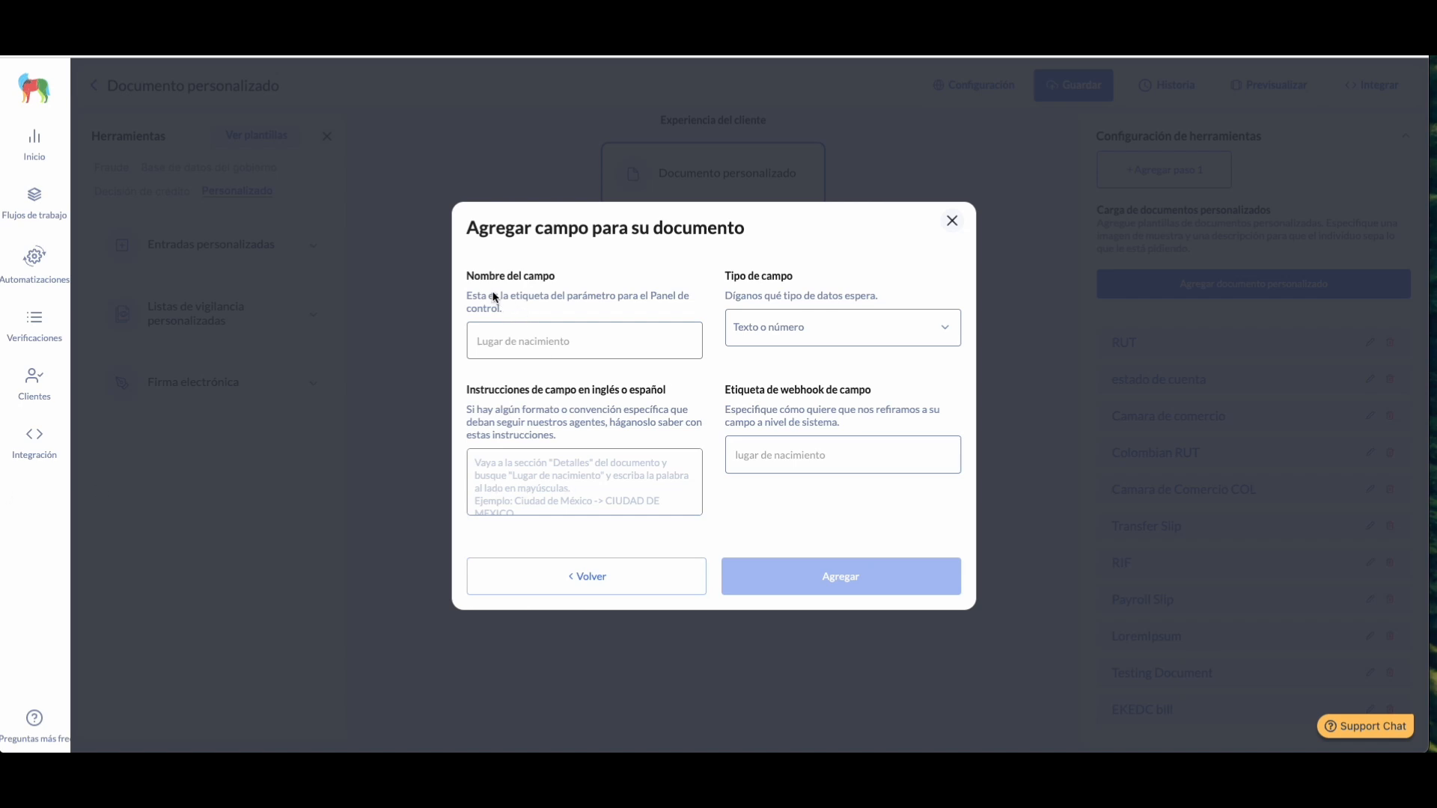
click(500, 345)
text(Nombre Legal)
click(500, 466)
text(Campo relacionado en recuadro color azul oscuro)
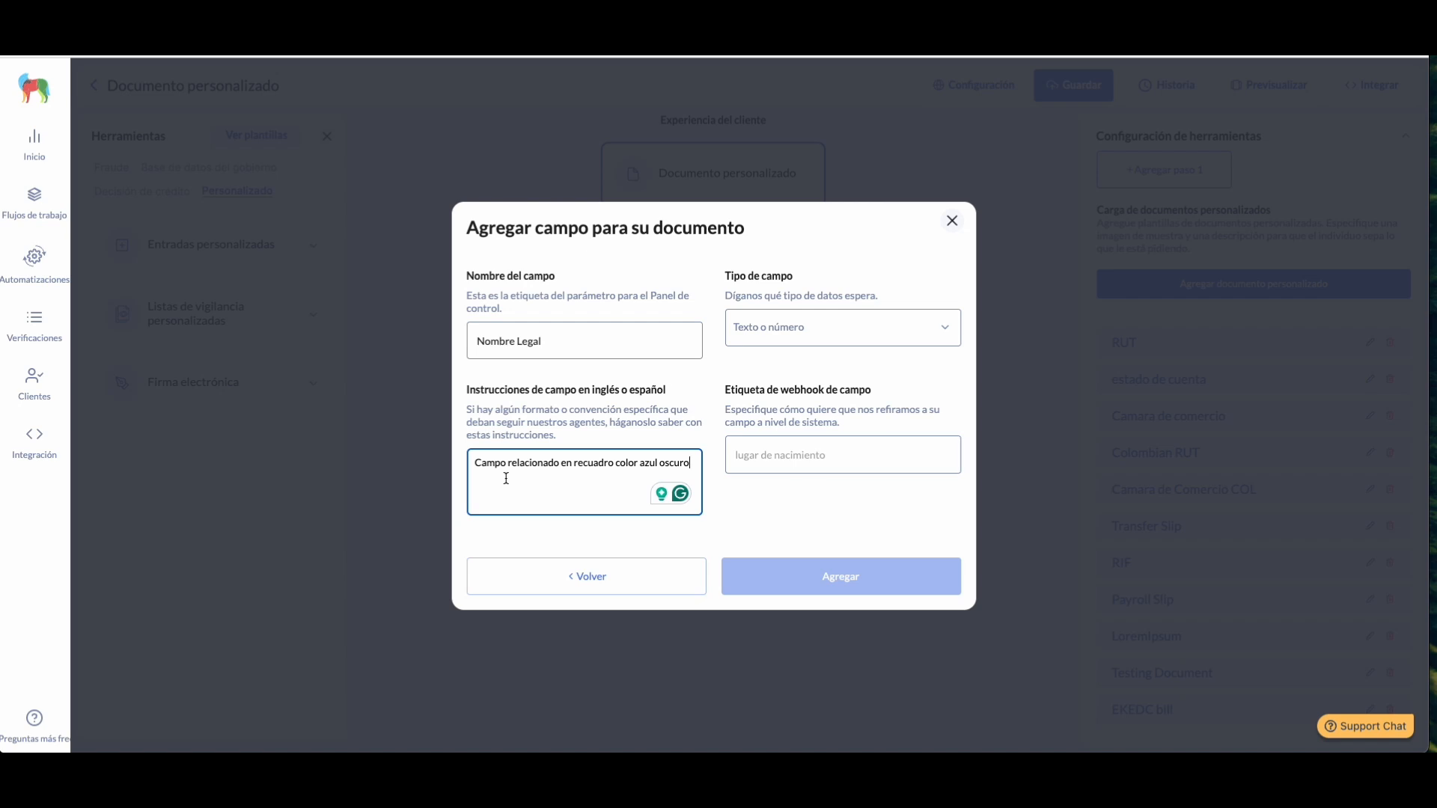
click(935, 331)
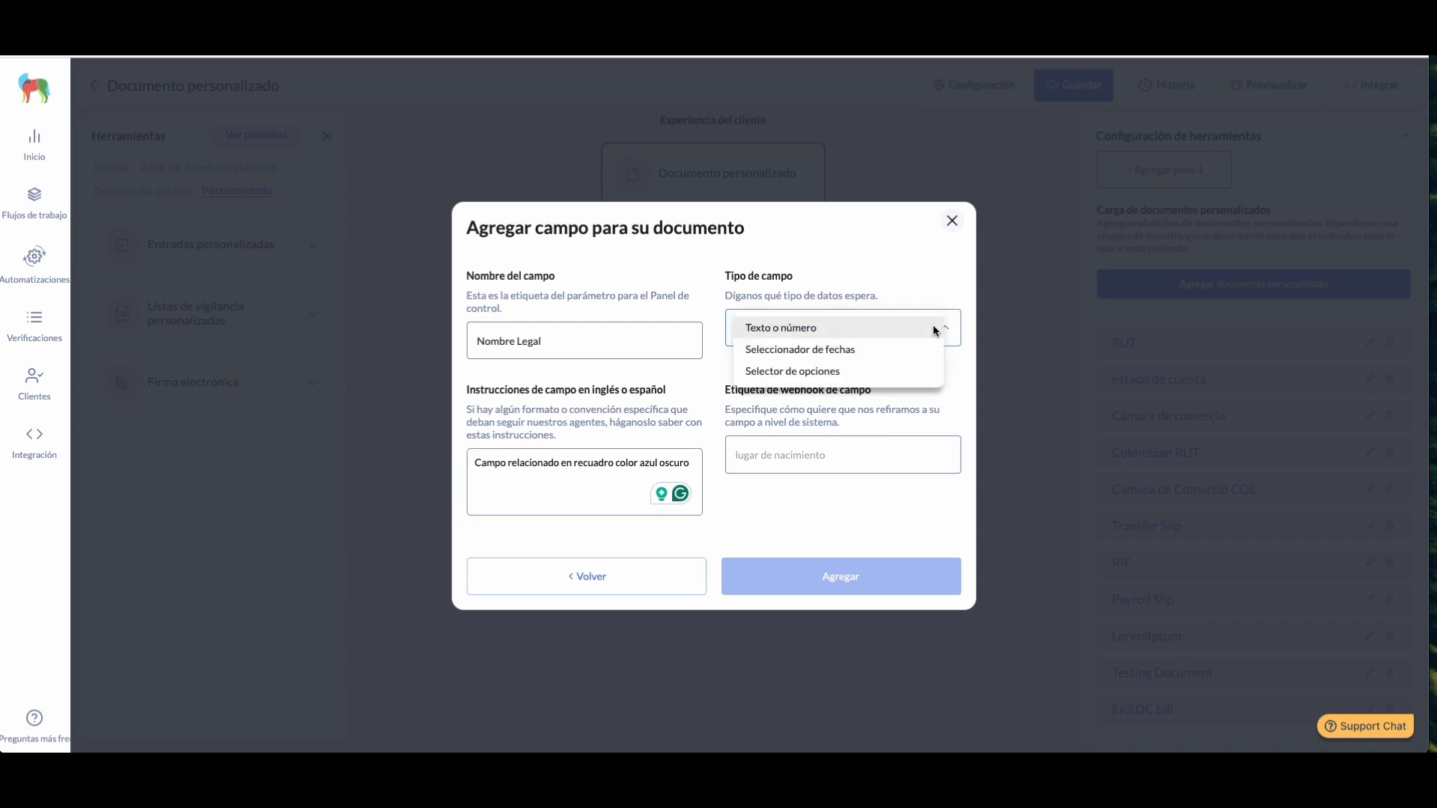
click(770, 334)
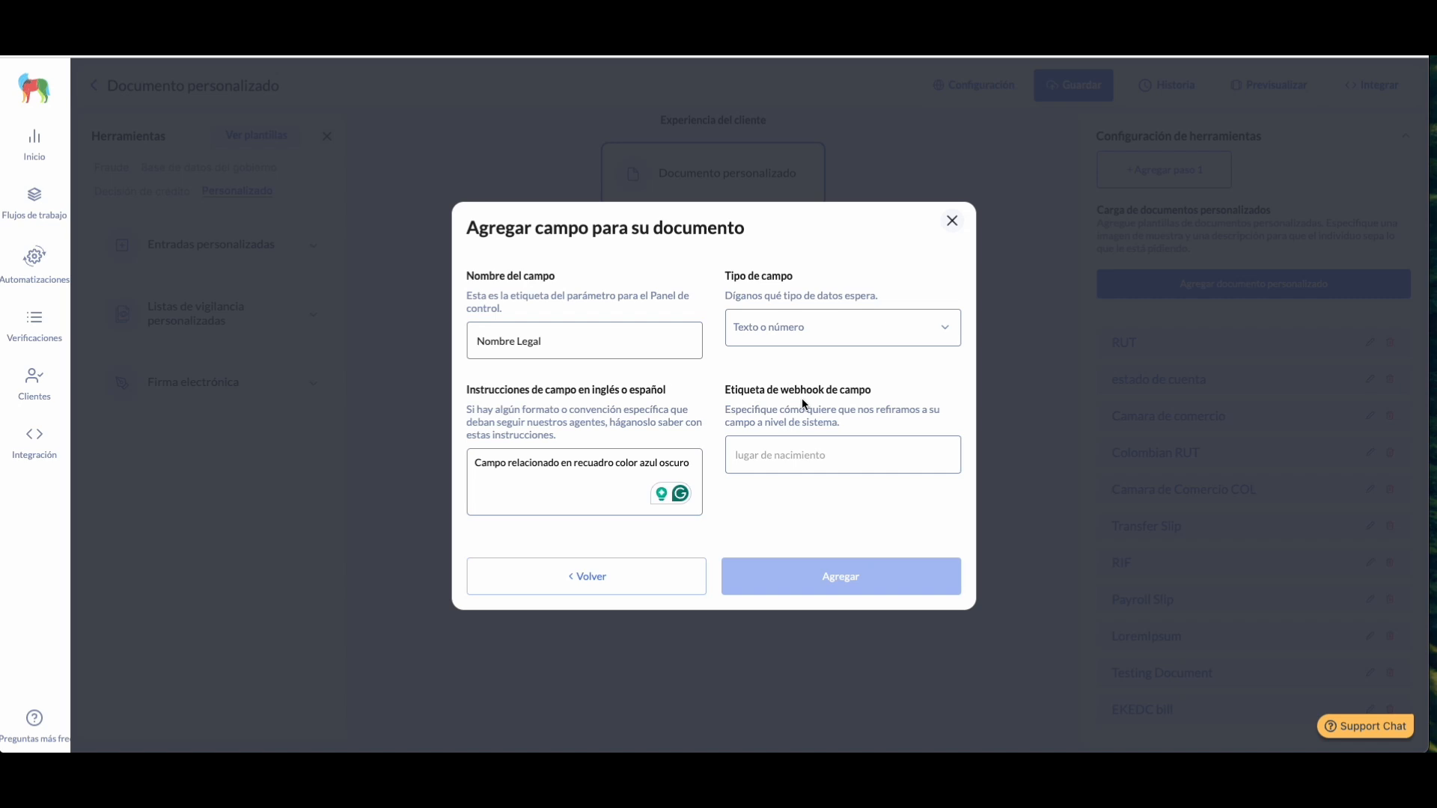
click(771, 458)
text(Nombre_legal)
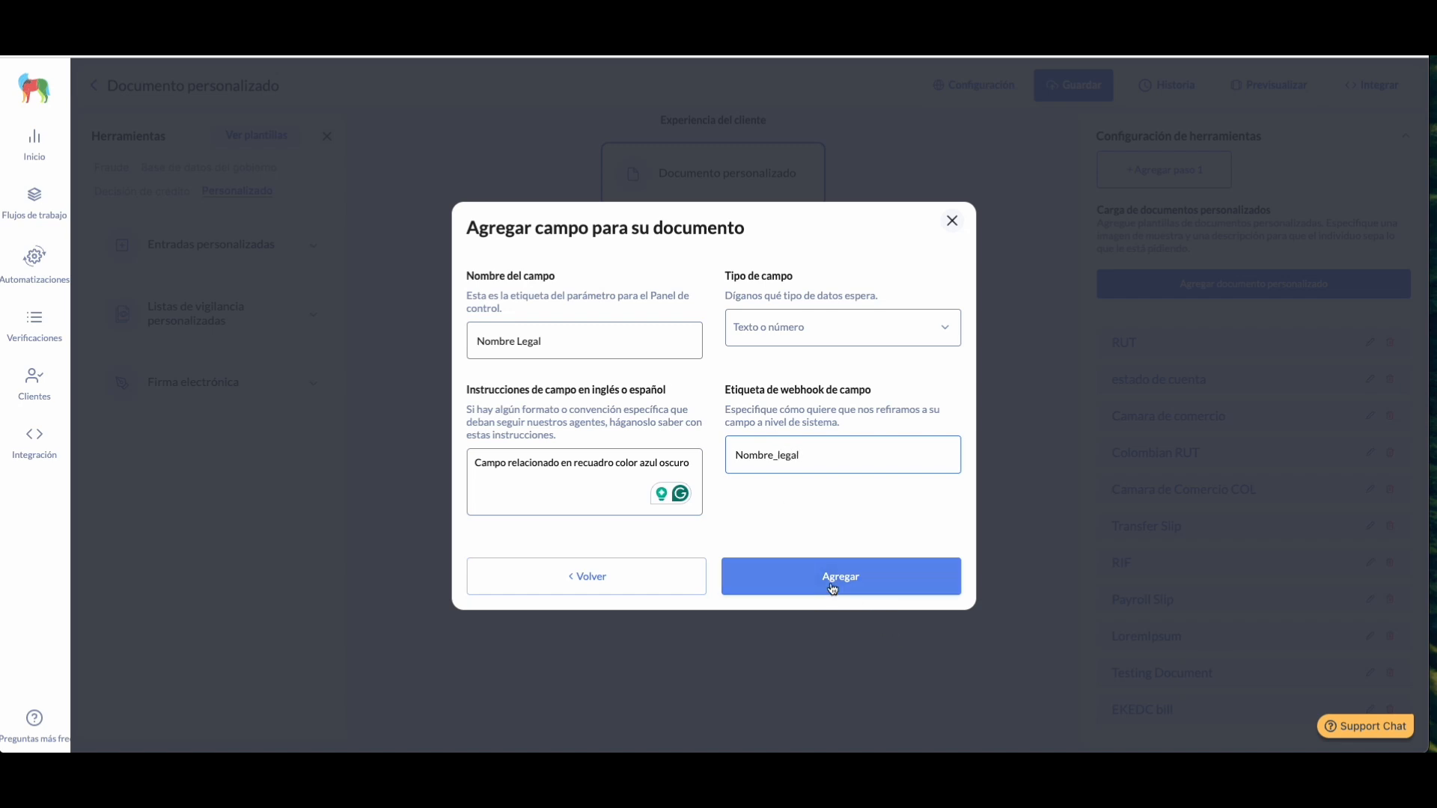
click(832, 588)
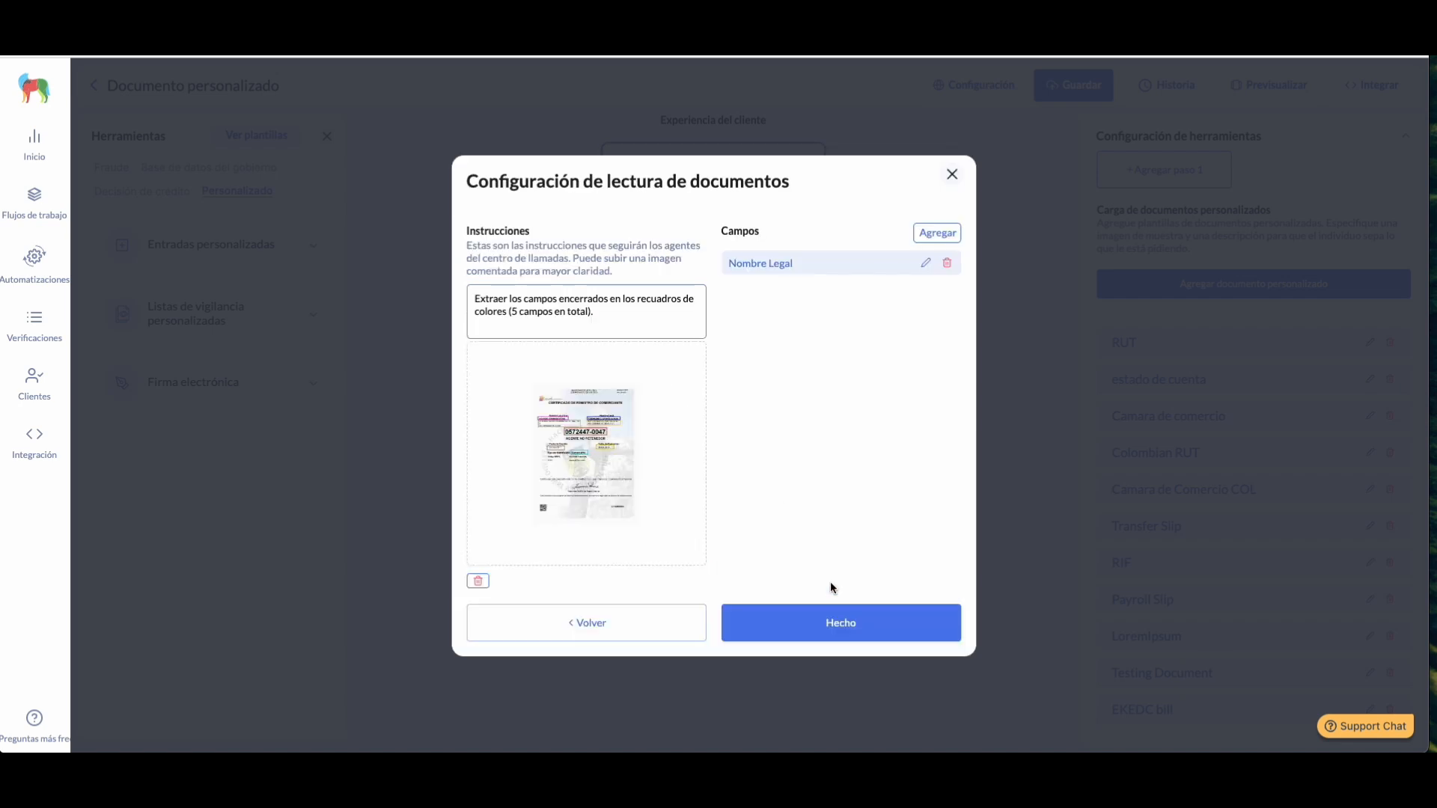
Add a field Número de certificado with instructions about the red box and webhook label numero_certificado
click(938, 235)
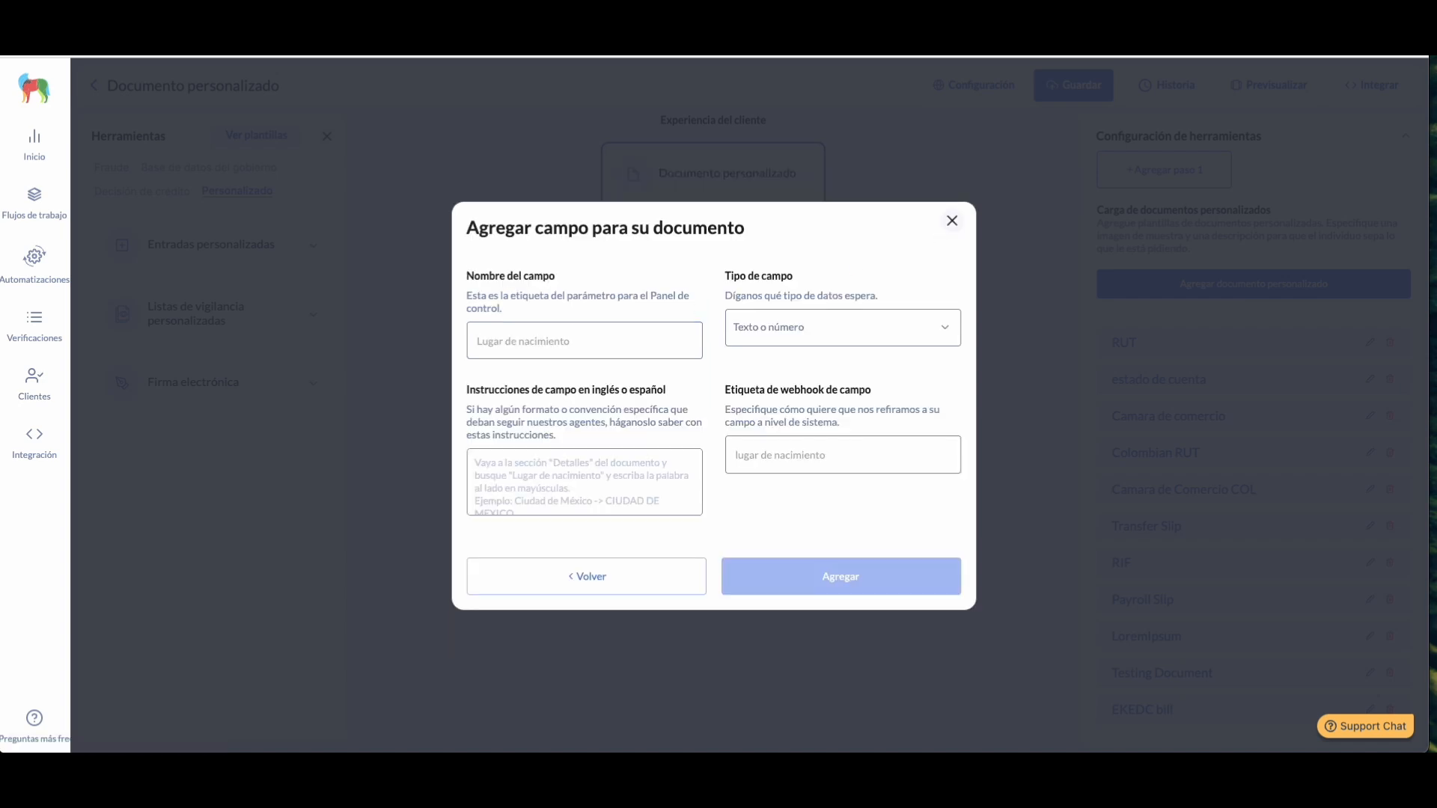
text(Número de certificado)
click(511, 466)
text(Campo relacionado en recuadro color rojo)
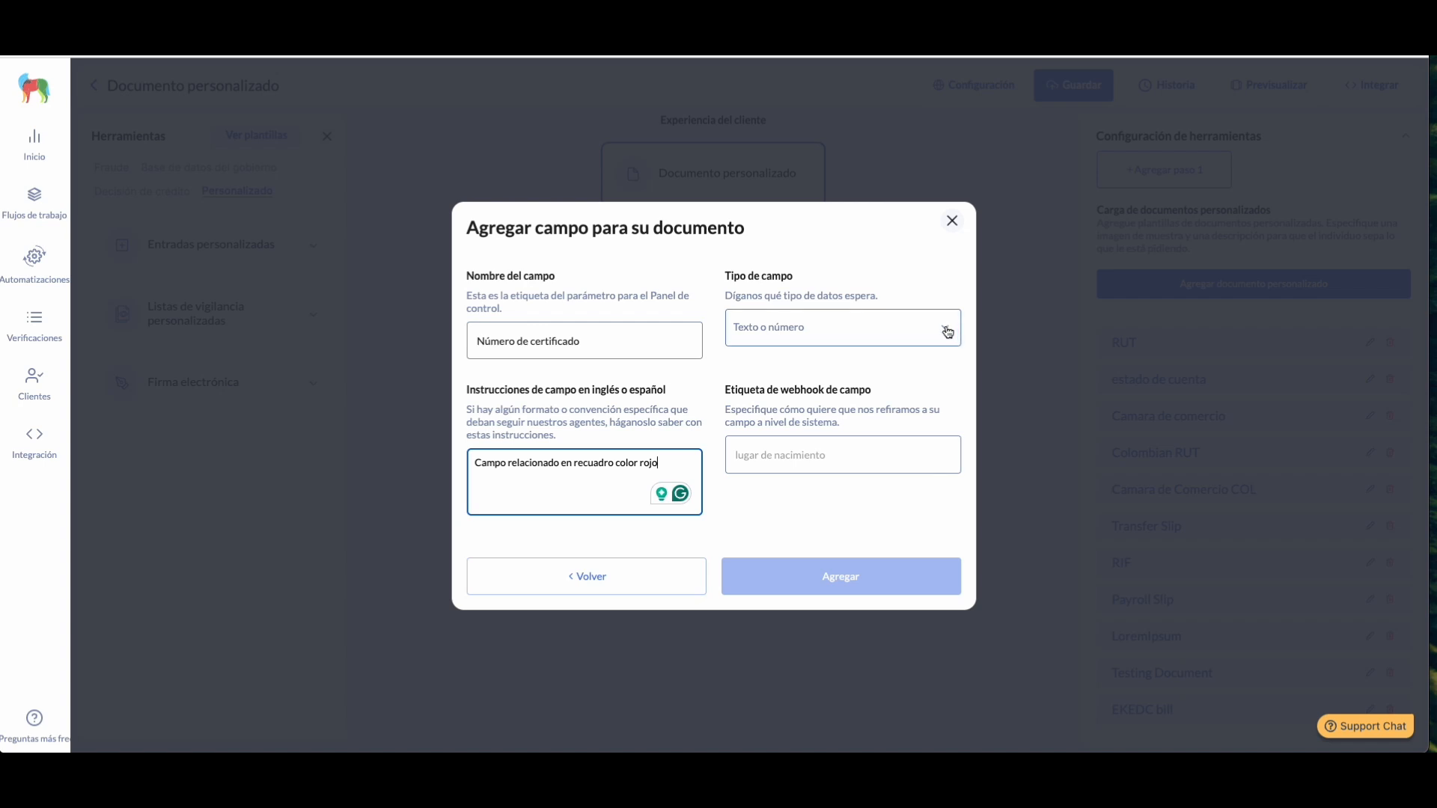
click(755, 454)
text(numero)
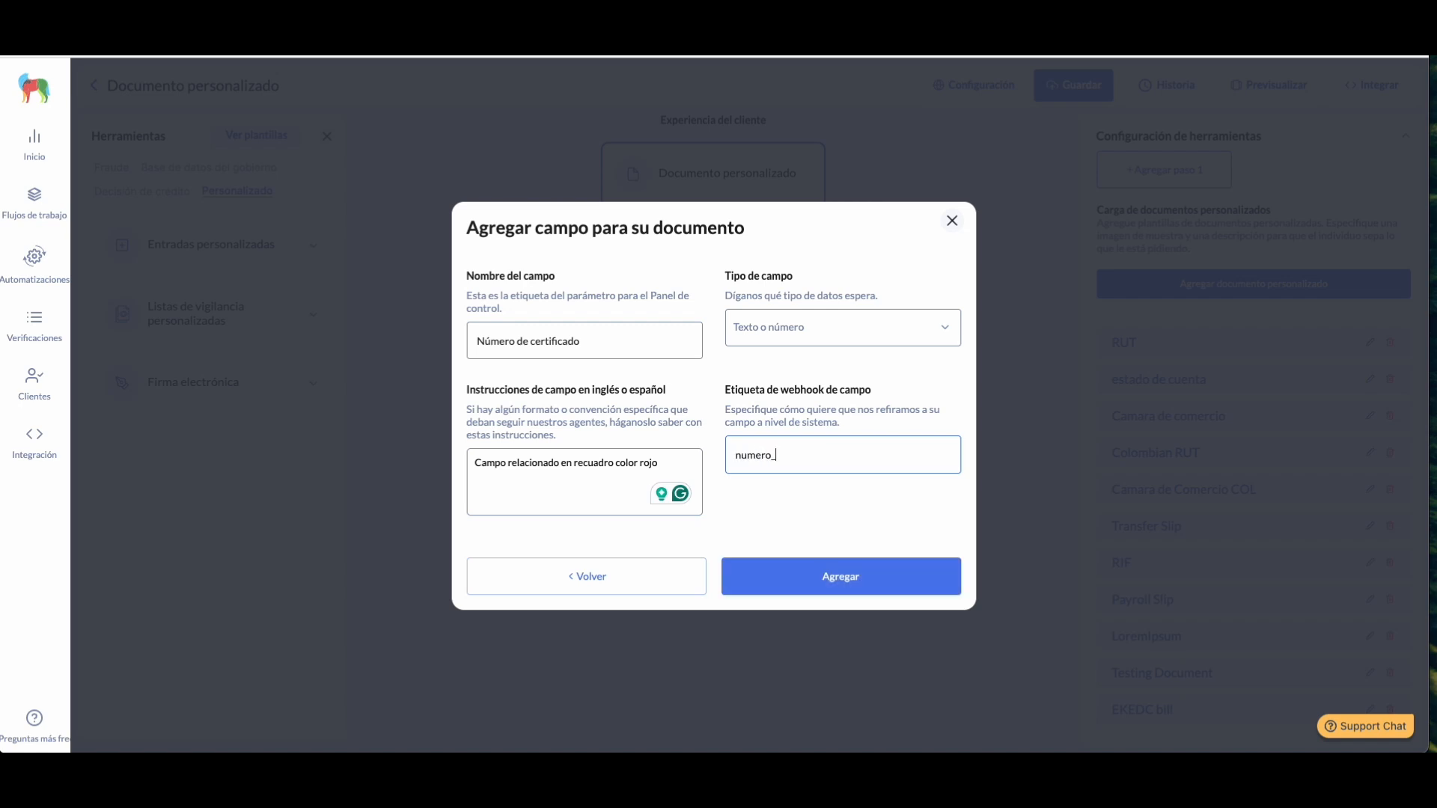
text(_certificado)
click(798, 578)
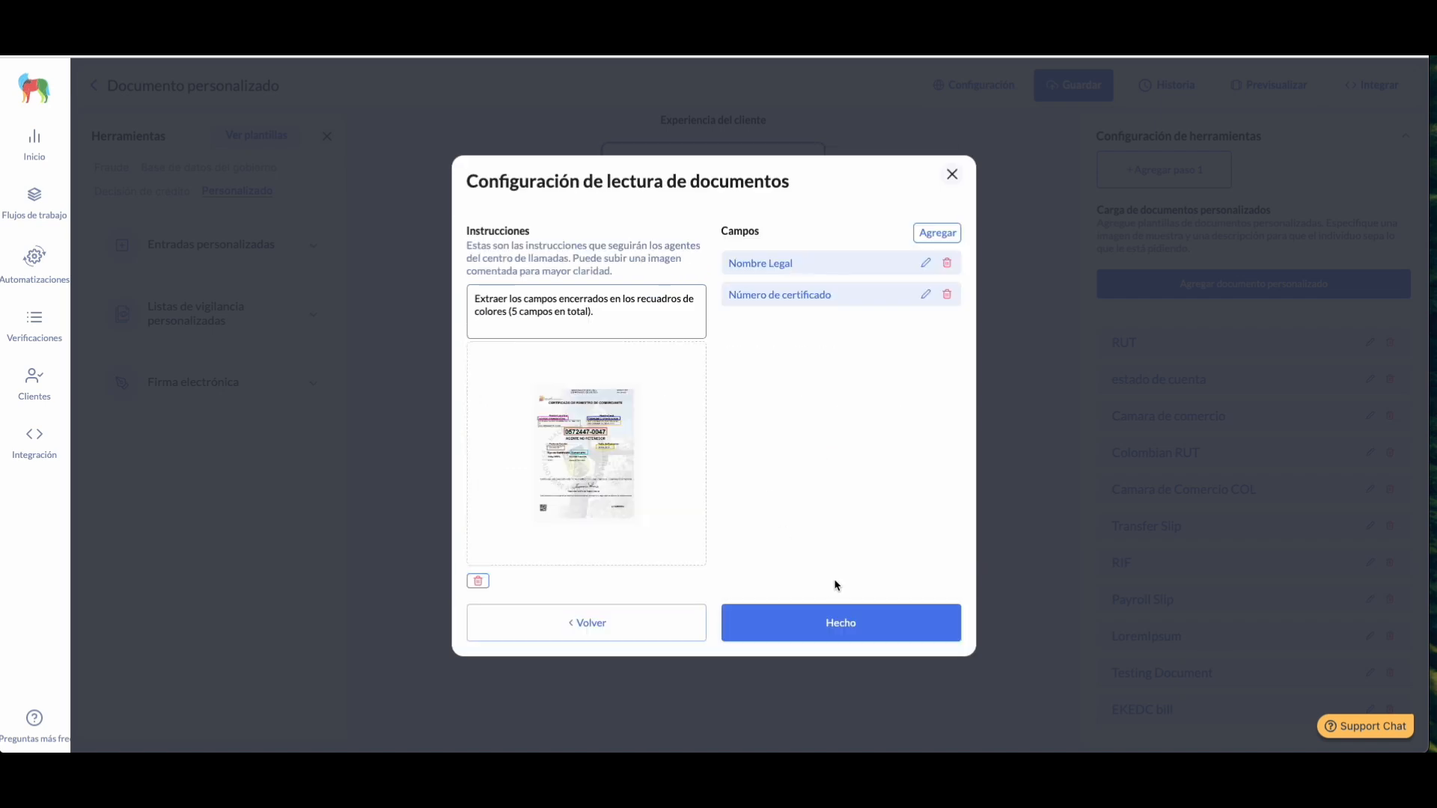
Add a date-picker field Fecha de emisión with instructions about the brown box and webhook label fecha_emision
click(937, 234)
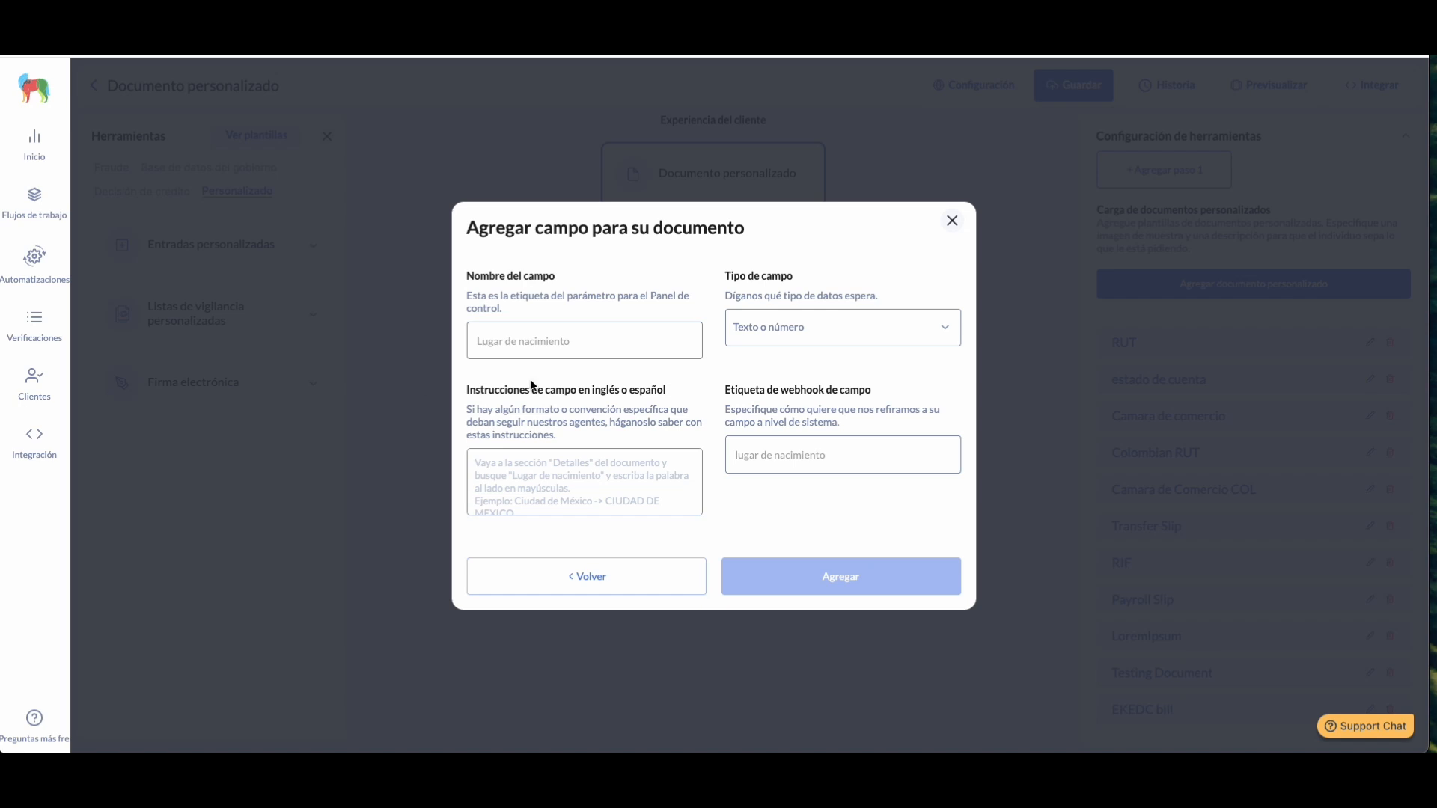
click(505, 343)
text(Fecha de emisión)
click(544, 469)
text(Campo relacionado en recuadro color marrón)
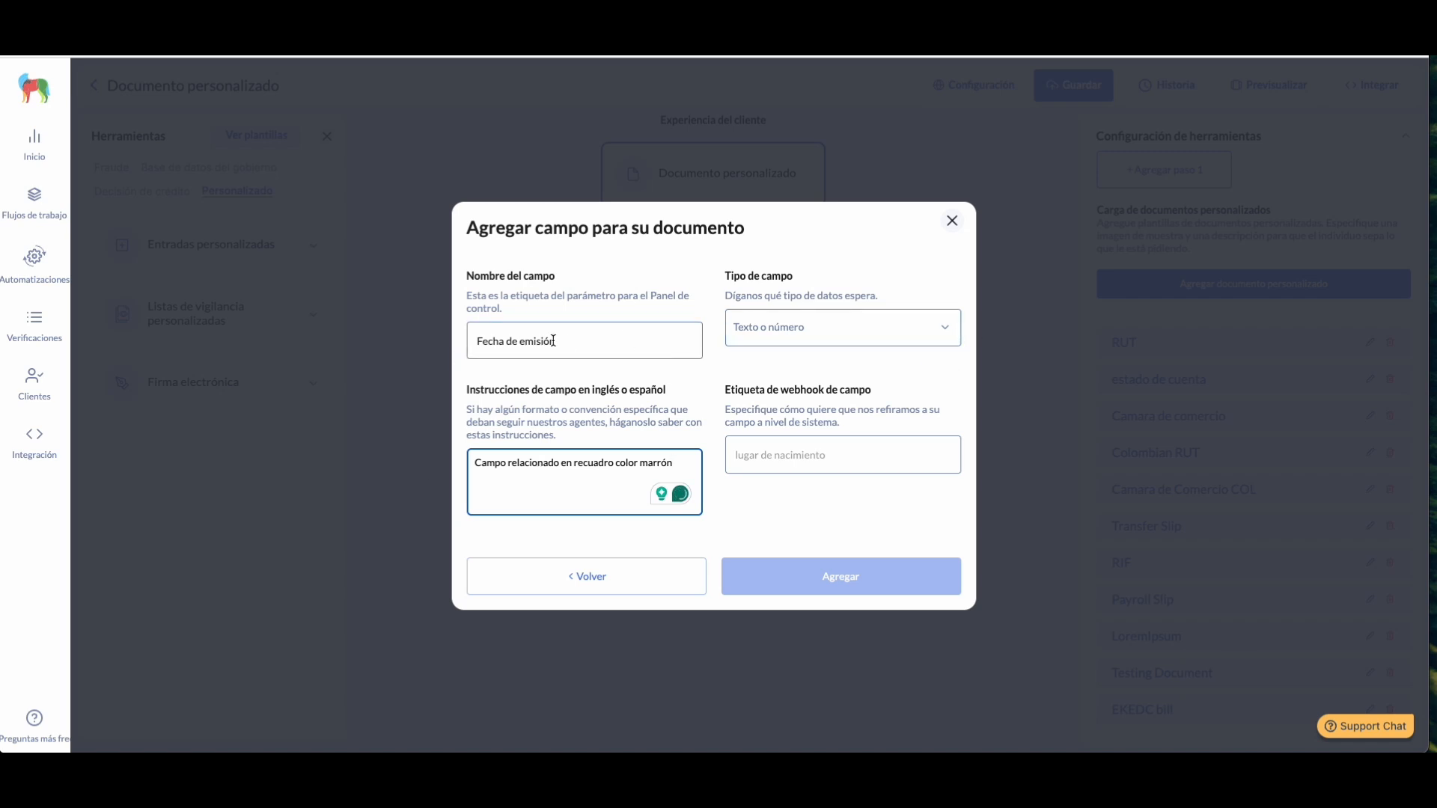
click(941, 339)
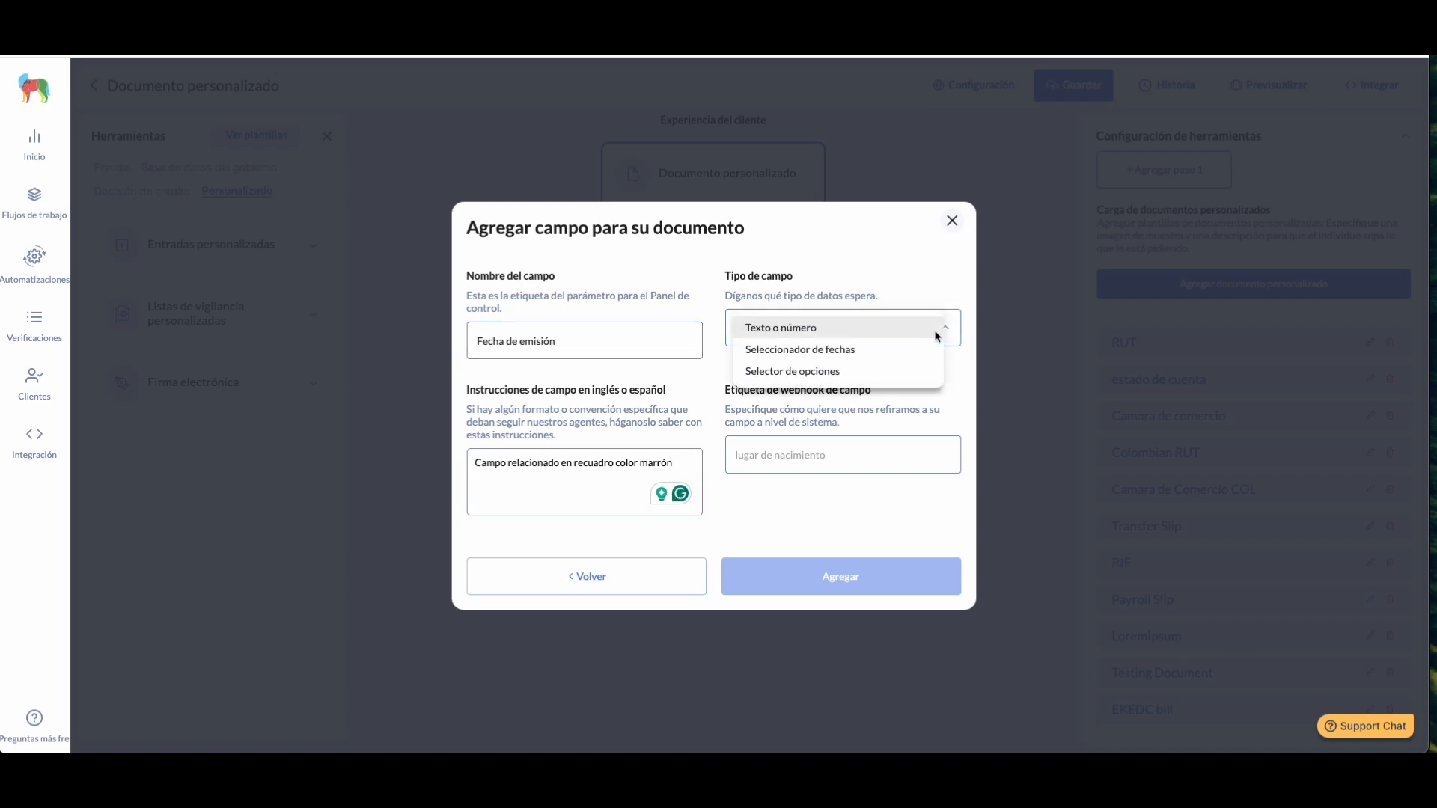
click(803, 352)
click(765, 466)
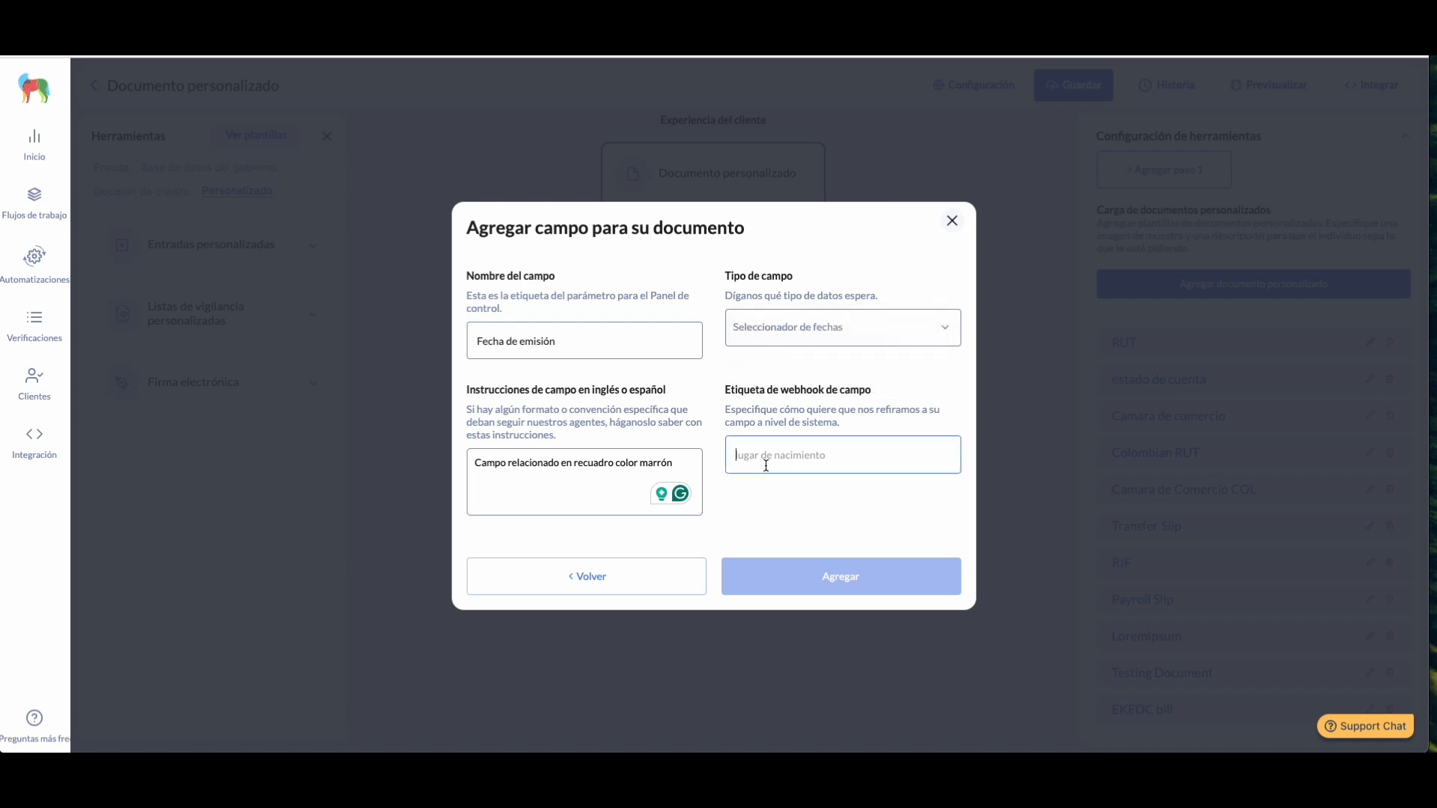
text(fecha d)
key(BackSpace)
key(BackSpace)
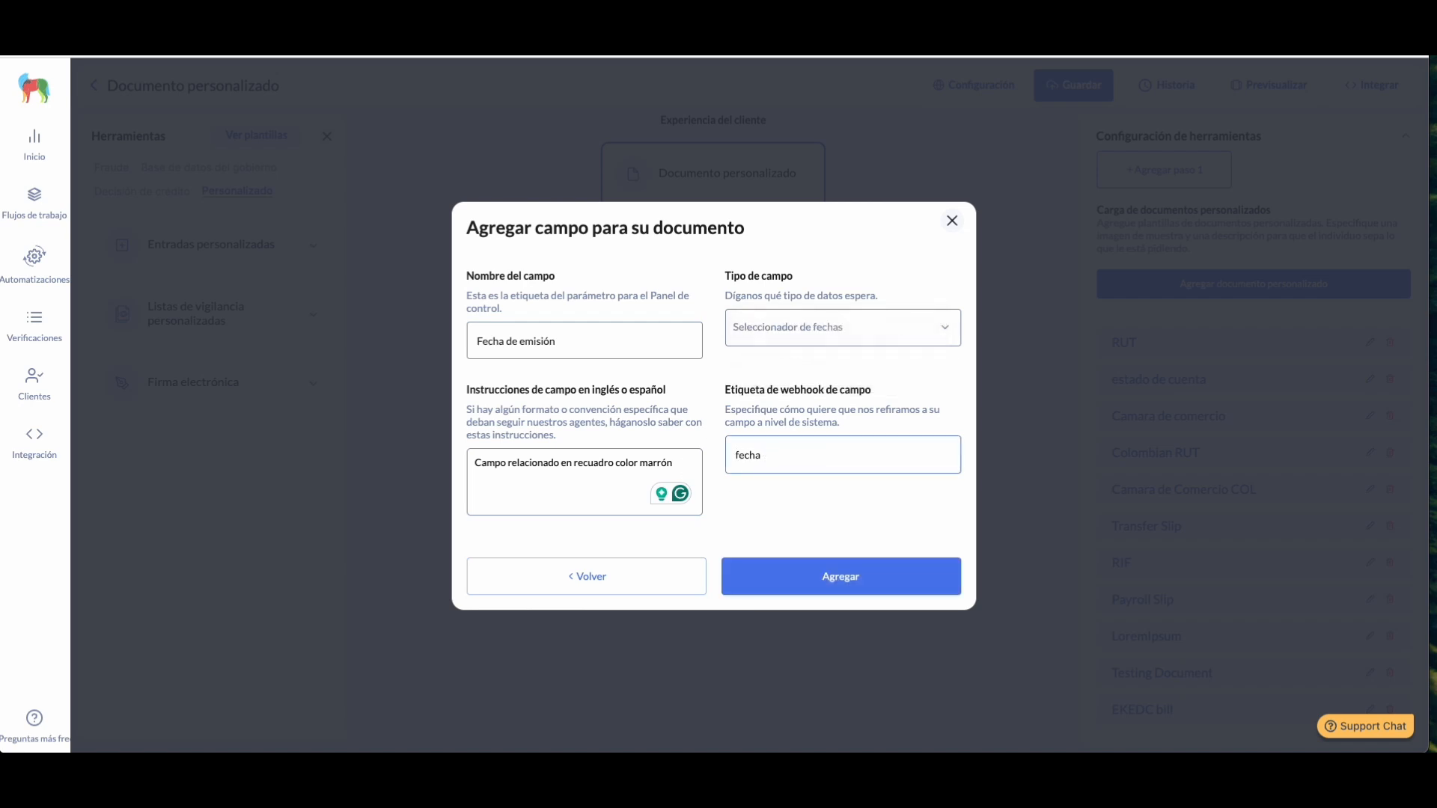
text(_emision)
click(848, 583)
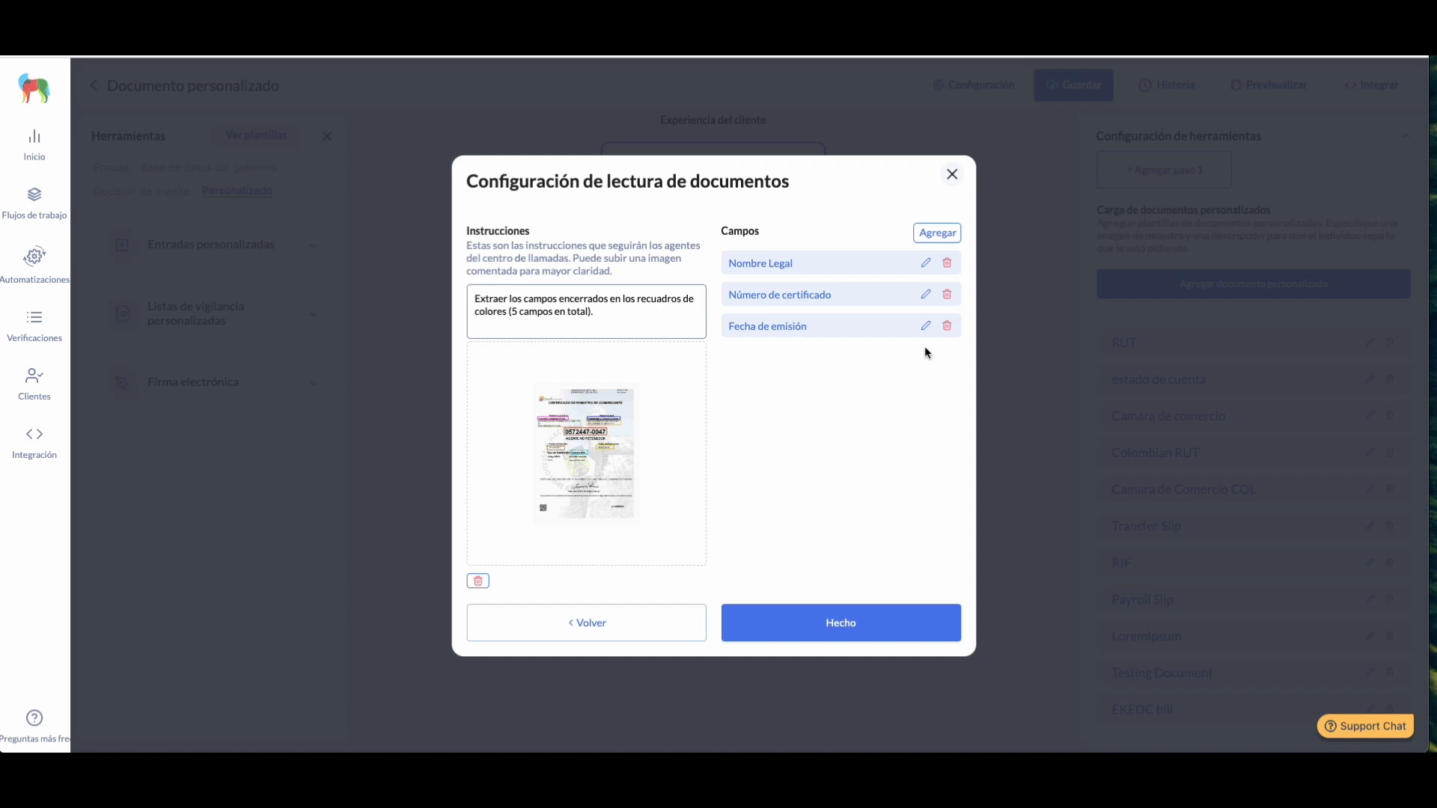
Add a date-picker field Fecha de expiración with instructions about the olive green box and webhook label fecha_expiracion
click(937, 232)
click(559, 352)
text(Fecha de expiración)
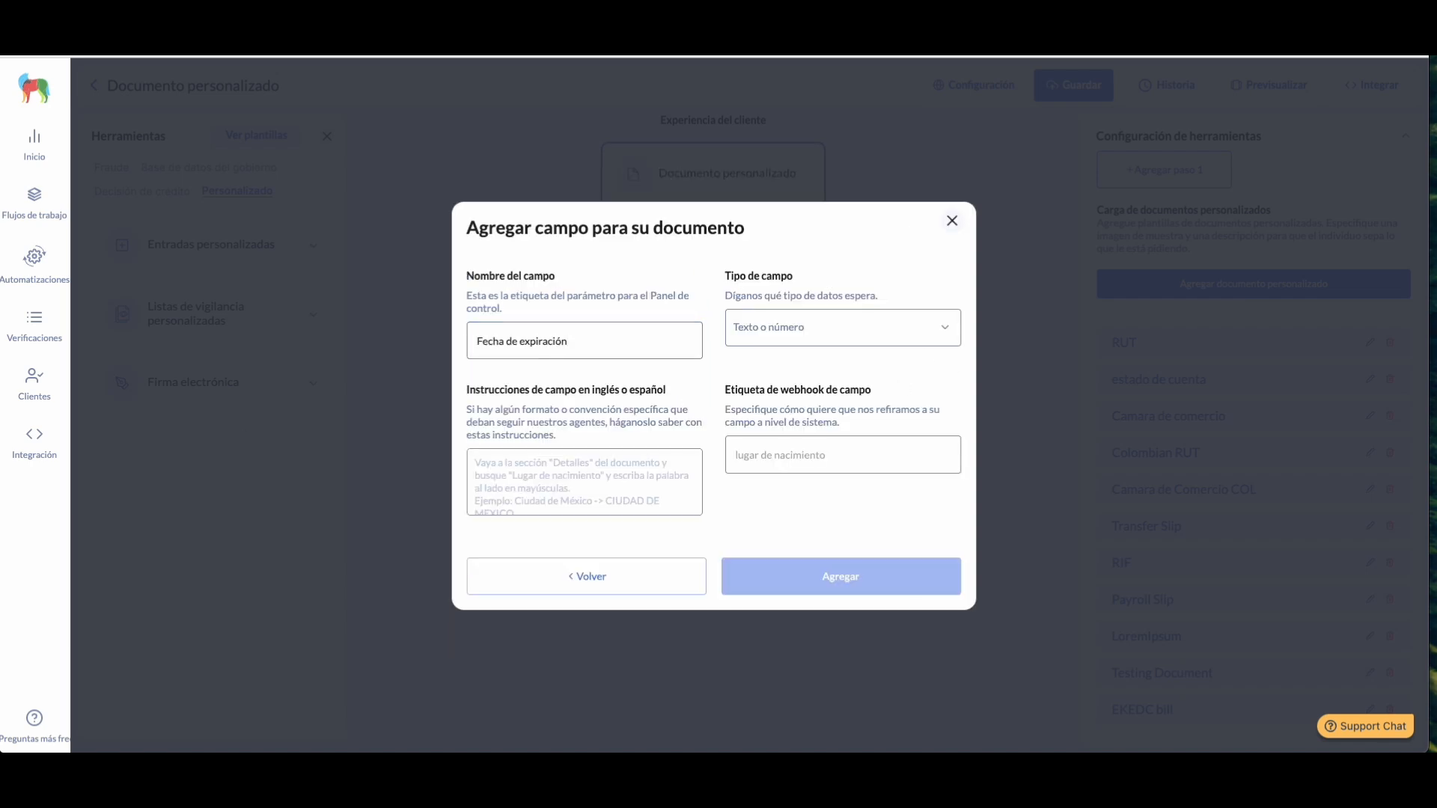
click(564, 473)
text(Campo relacionado en recuadro verde oliva)
click(820, 329)
click(799, 390)
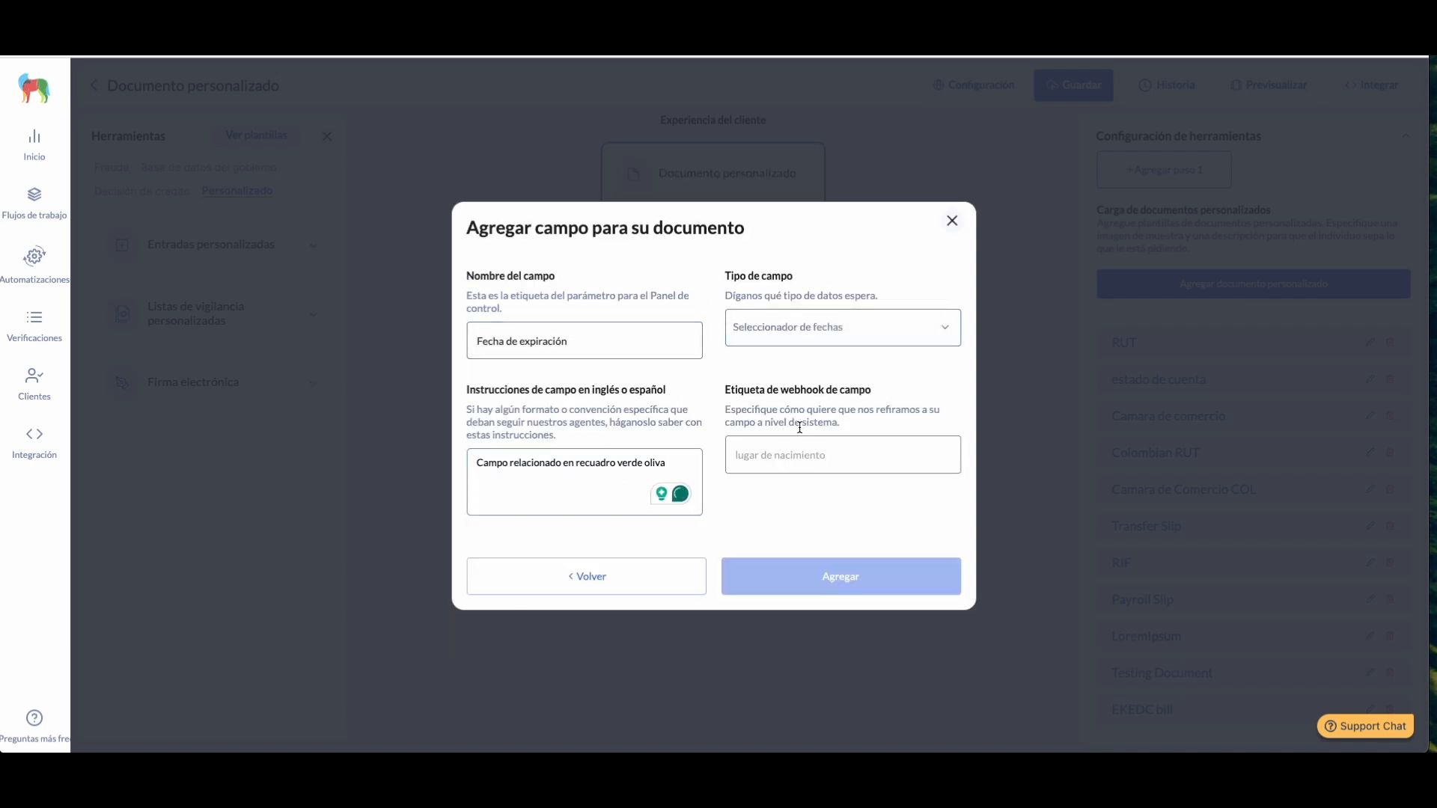
click(800, 453)
text(fecha_expiracion)
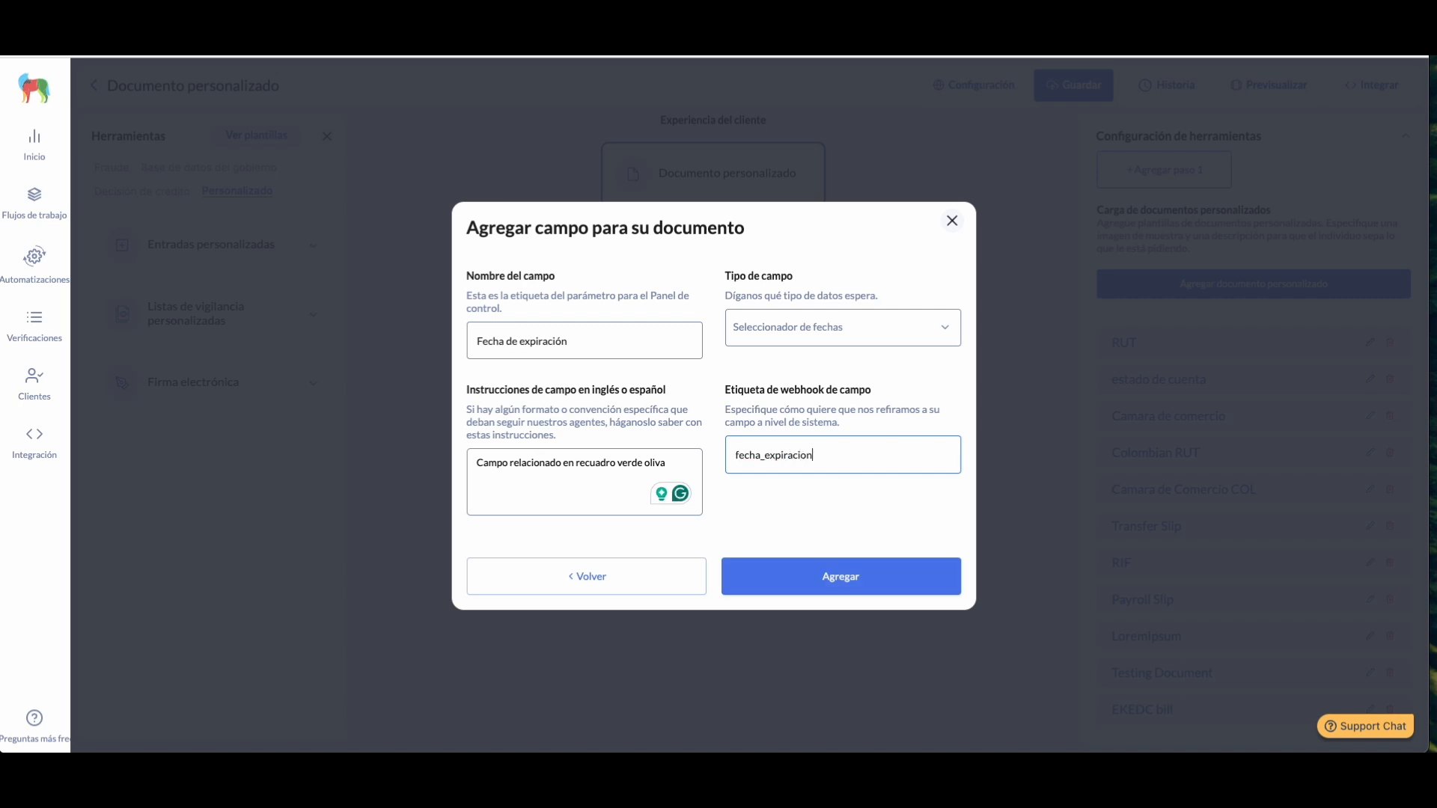
key(Return)
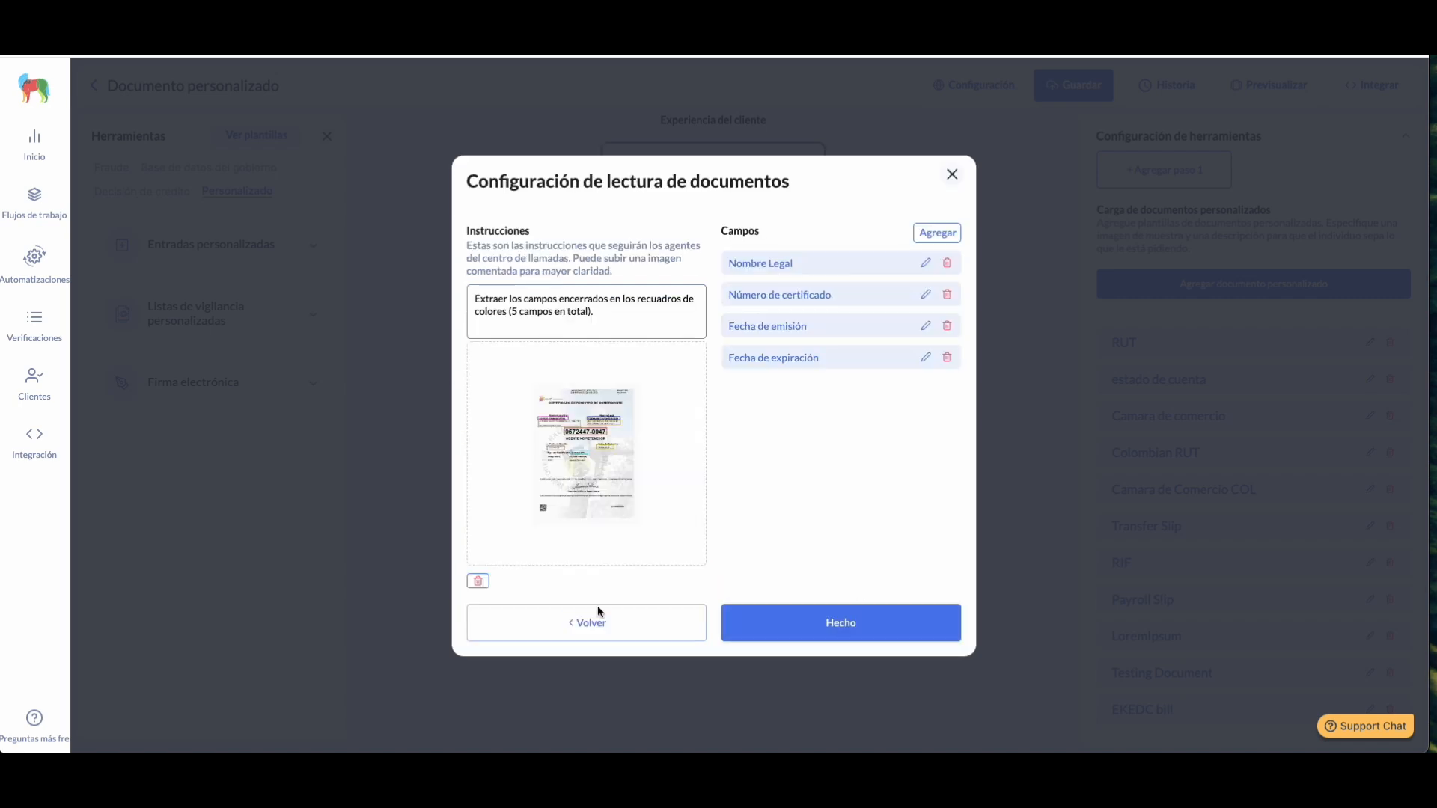
Add a field Tipo de certificado with instructions about the light blue box and webhook label tipo_certificado
click(945, 237)
click(546, 341)
text(Tipo de certificado)
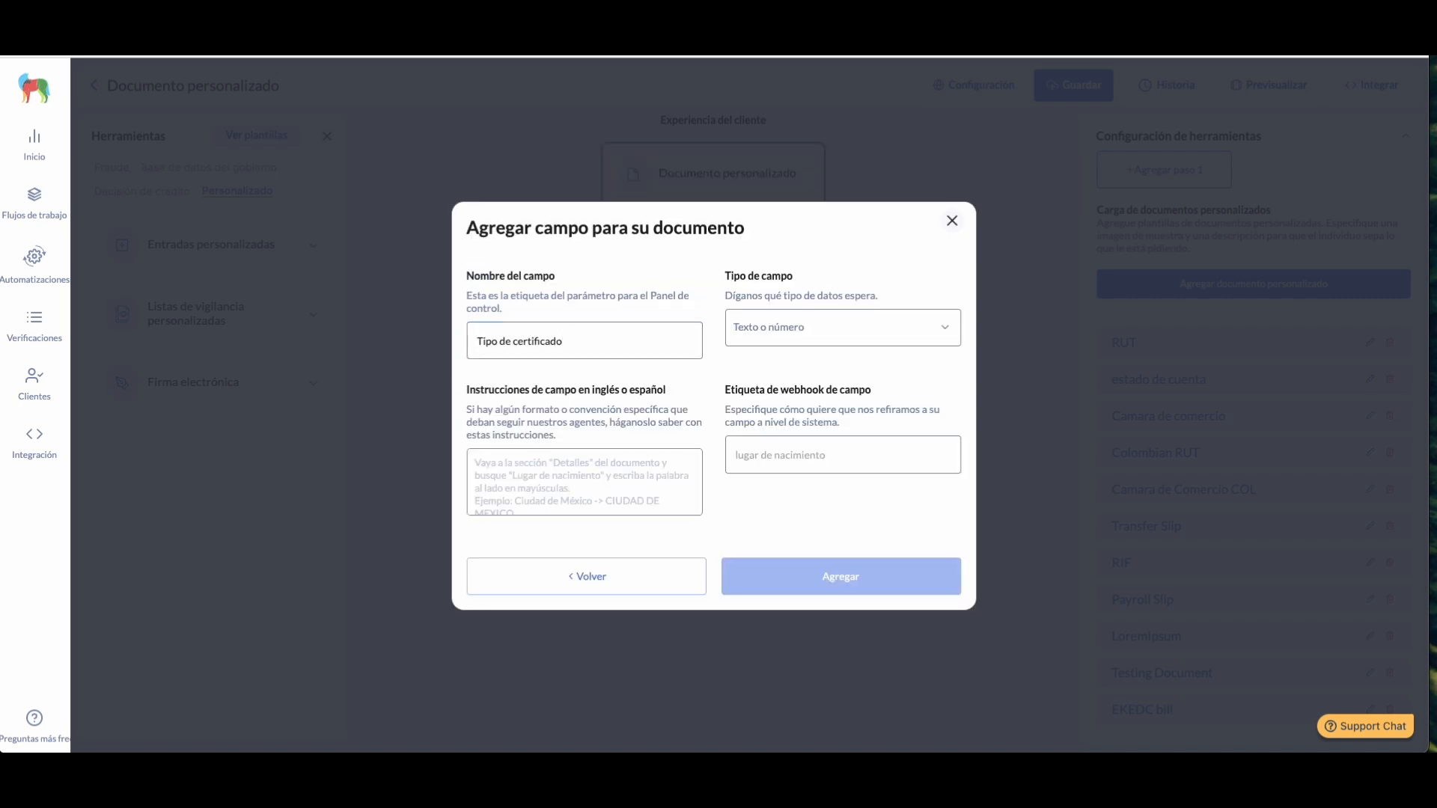
click(554, 471)
text(Campo relacionado en recuadro azul claro)
click(800, 455)
text(tipo_certificado)
key(Return)
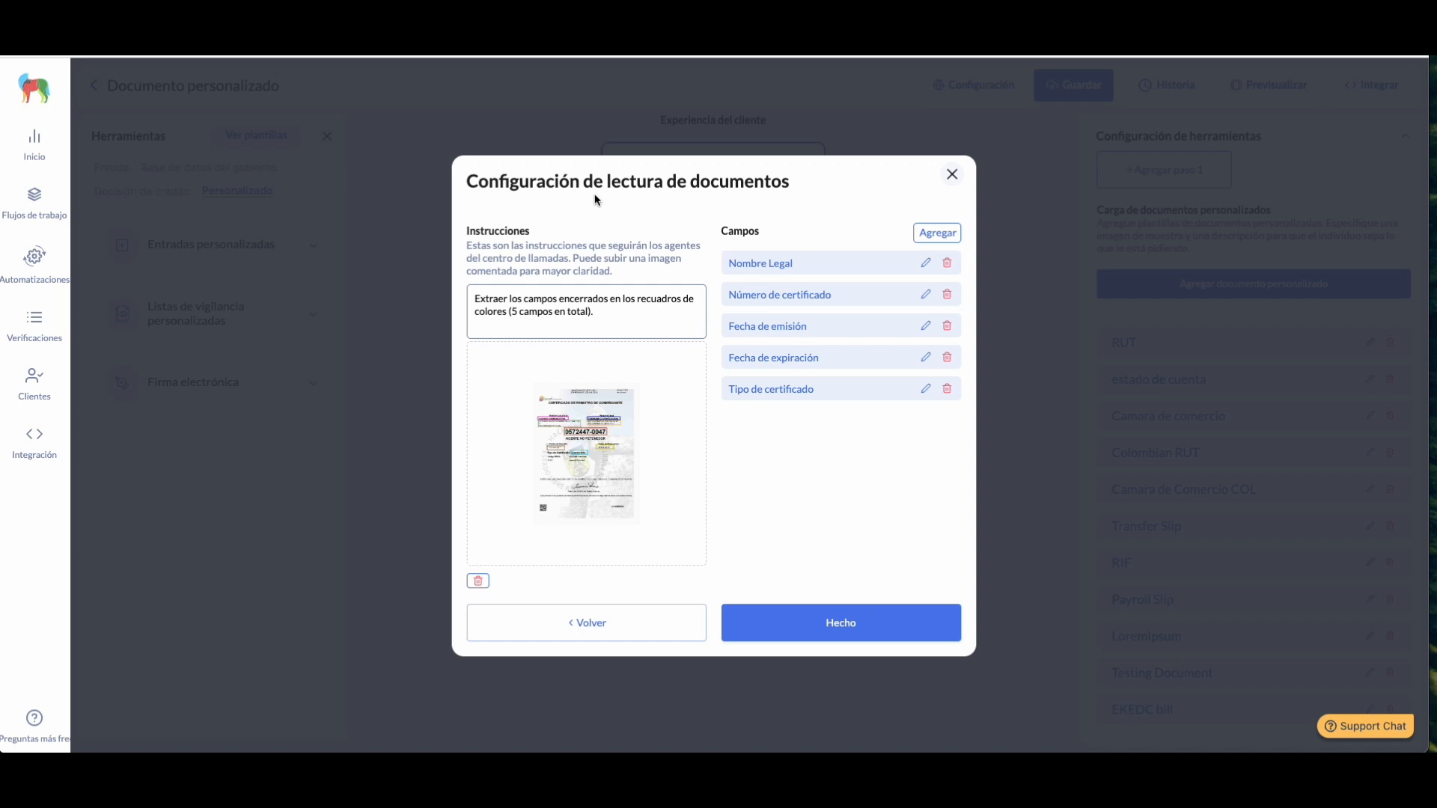
Finish the document-reading configuration and the custom document settings
click(844, 636)
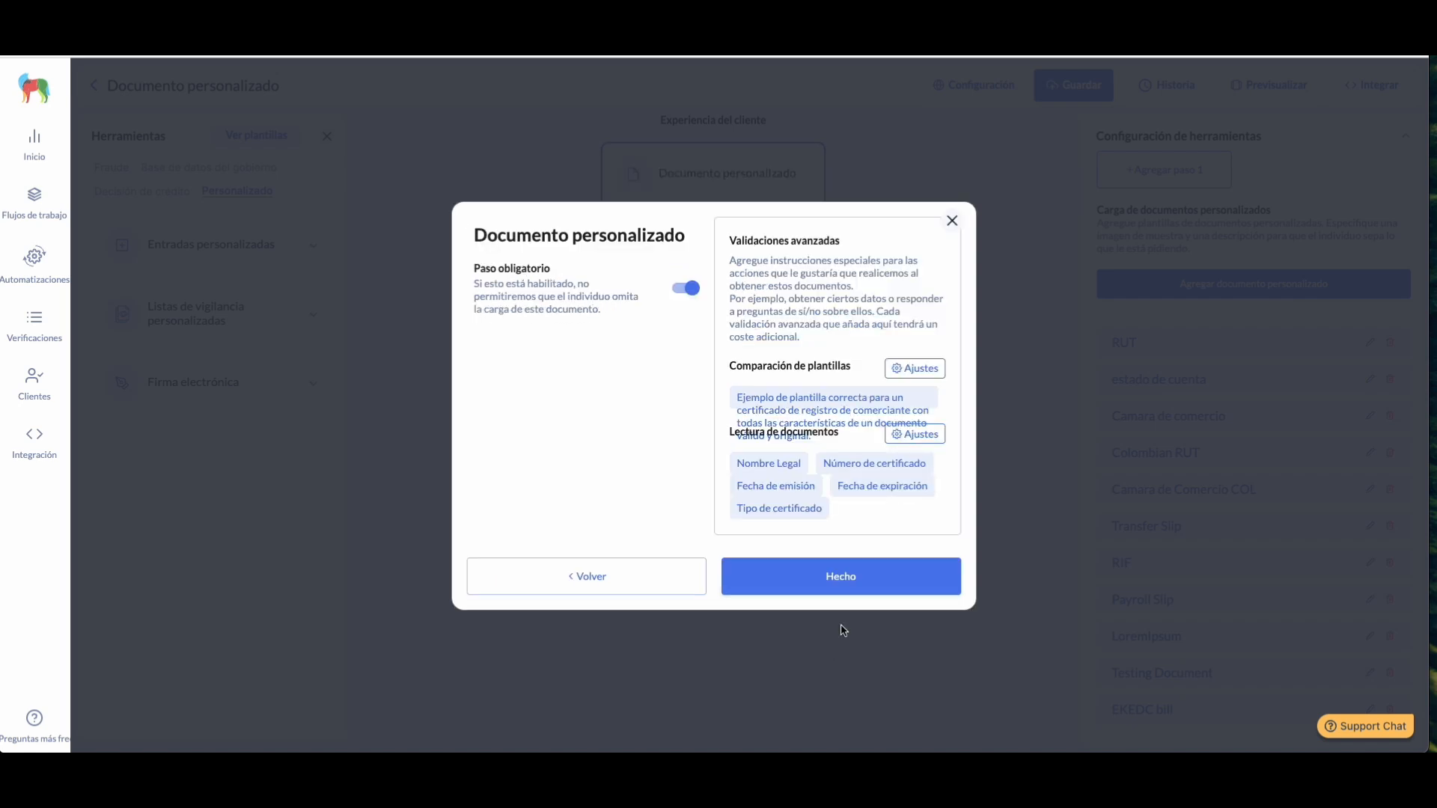
click(855, 586)
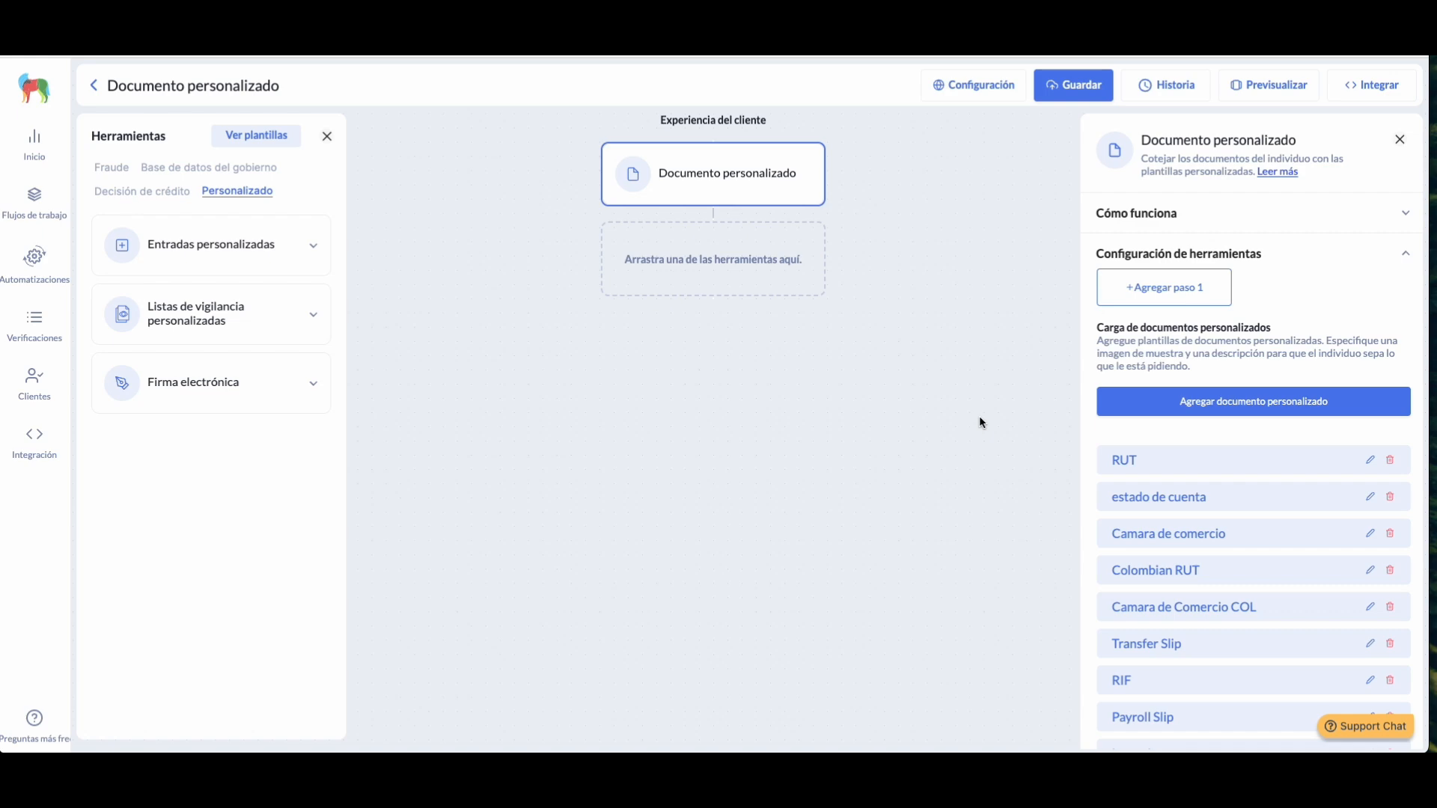
Add step 1 requiring the Registro de comerciante document to the flow and save the workflow
scroll(1200, 420, down, 3)
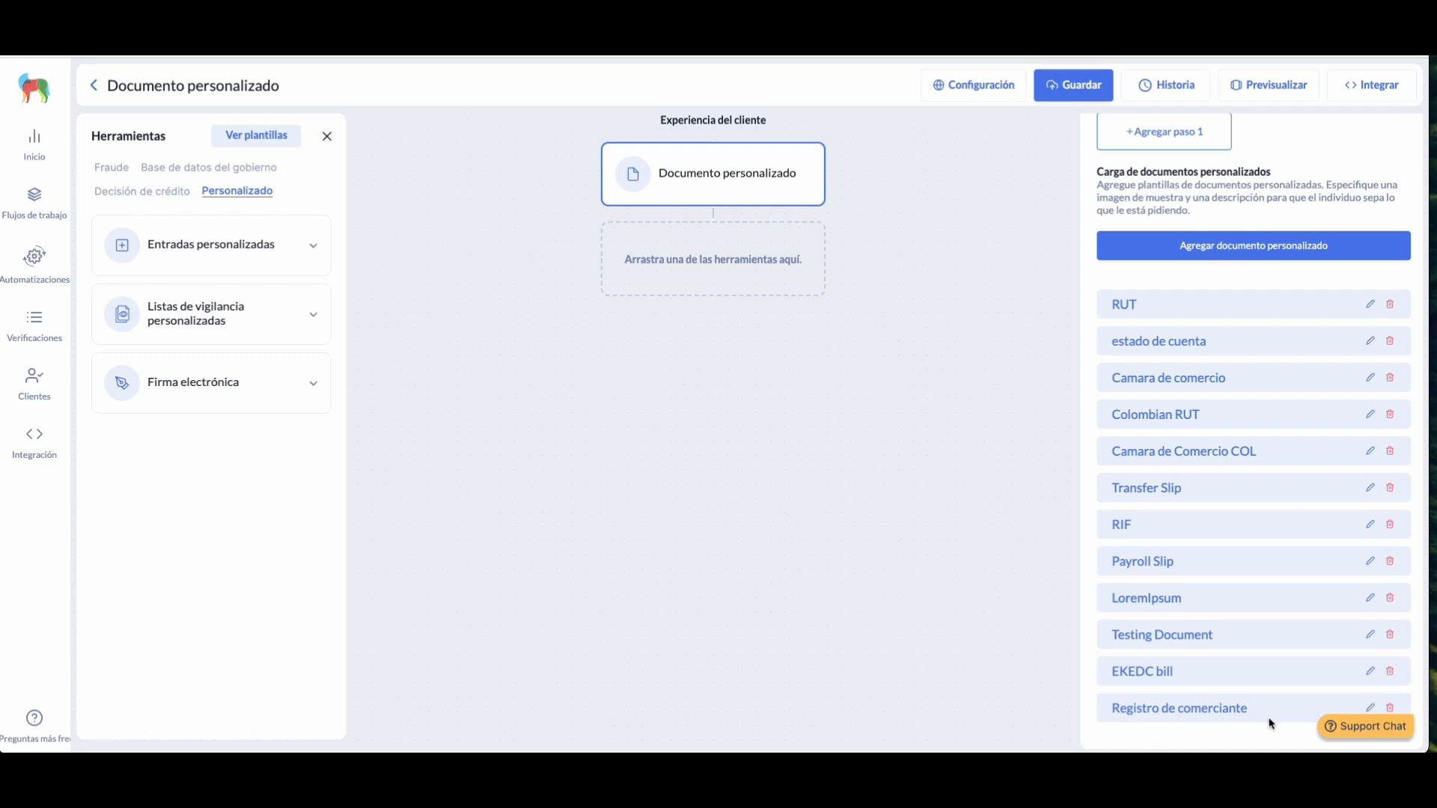
scroll(1270, 724, up, 3)
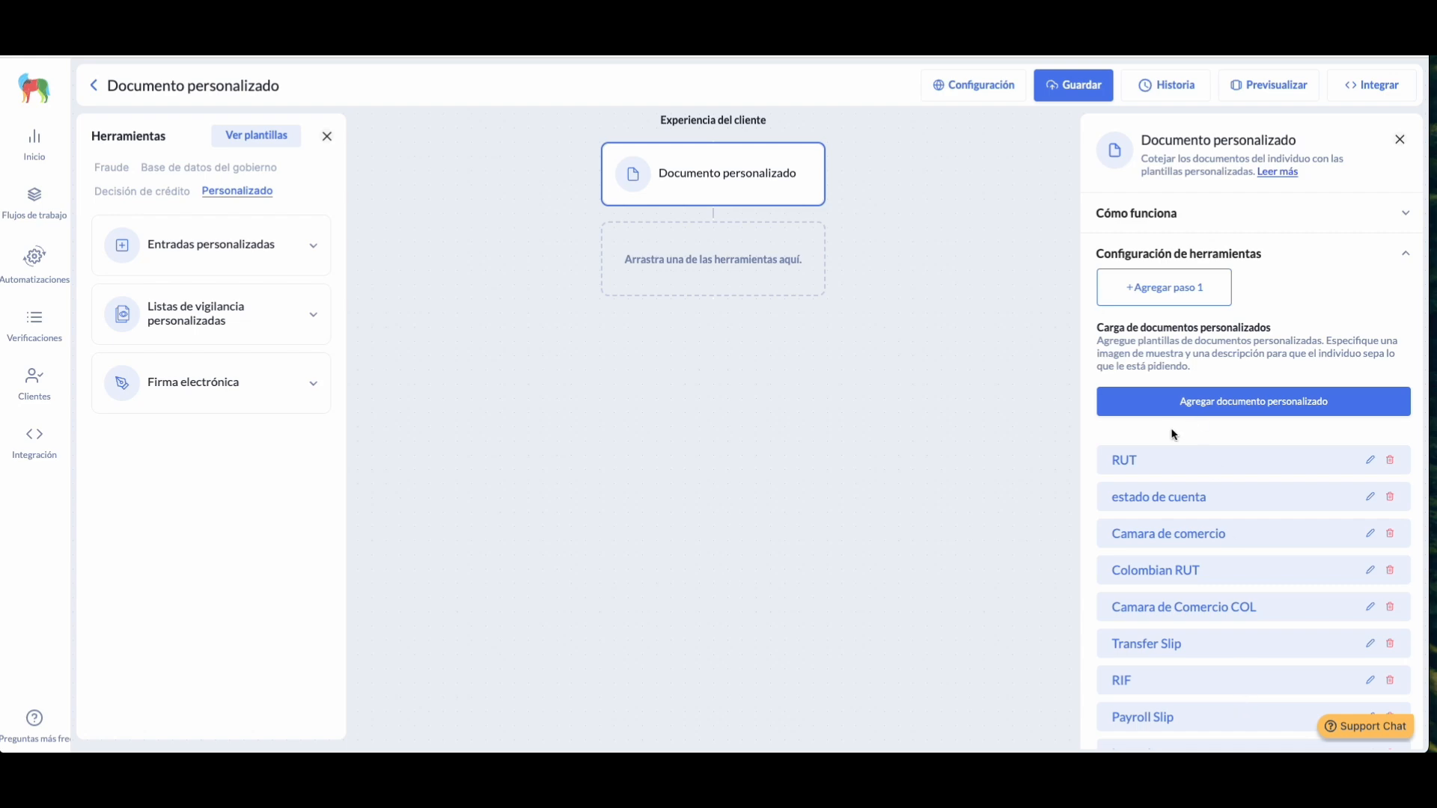
click(1162, 292)
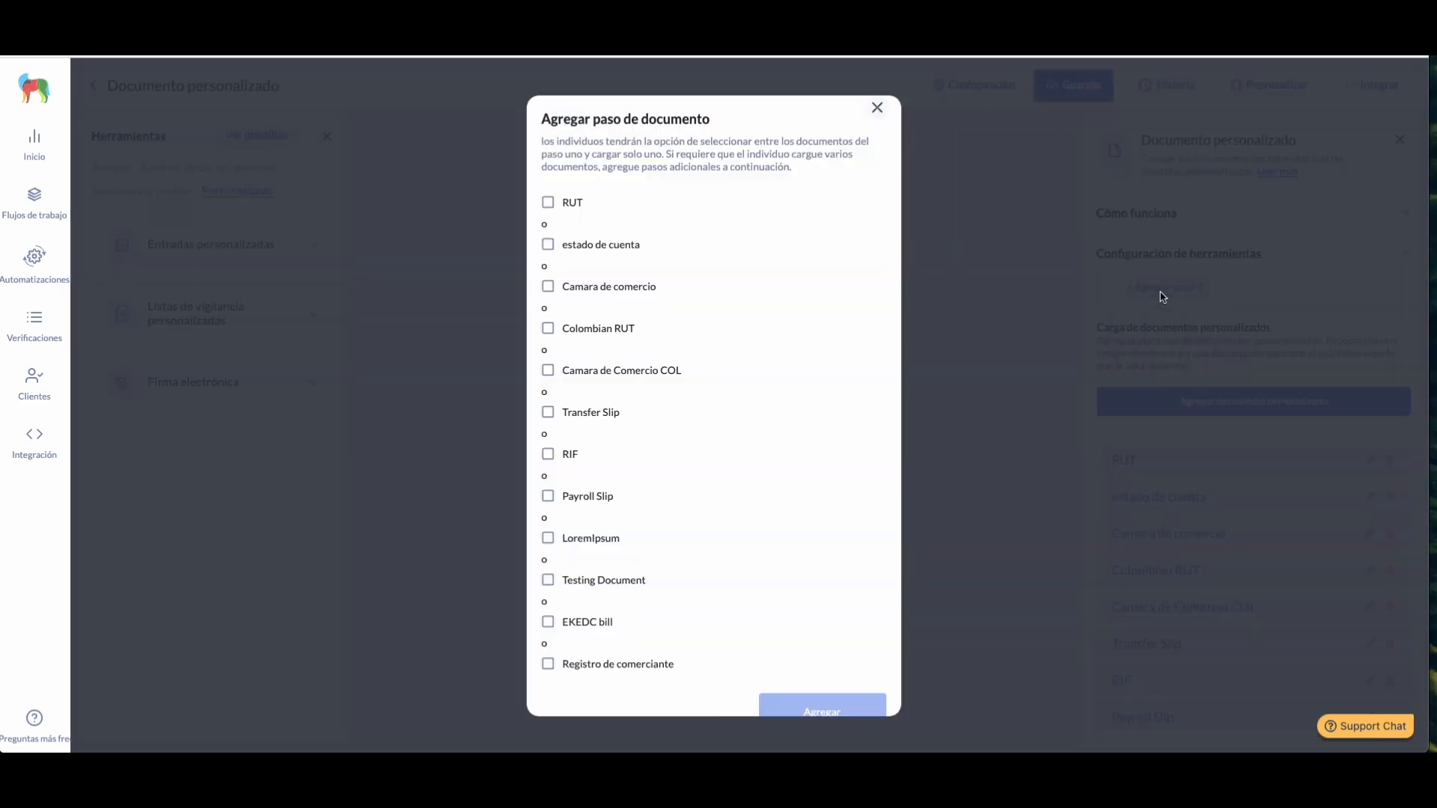
scroll(690, 449, down, 1)
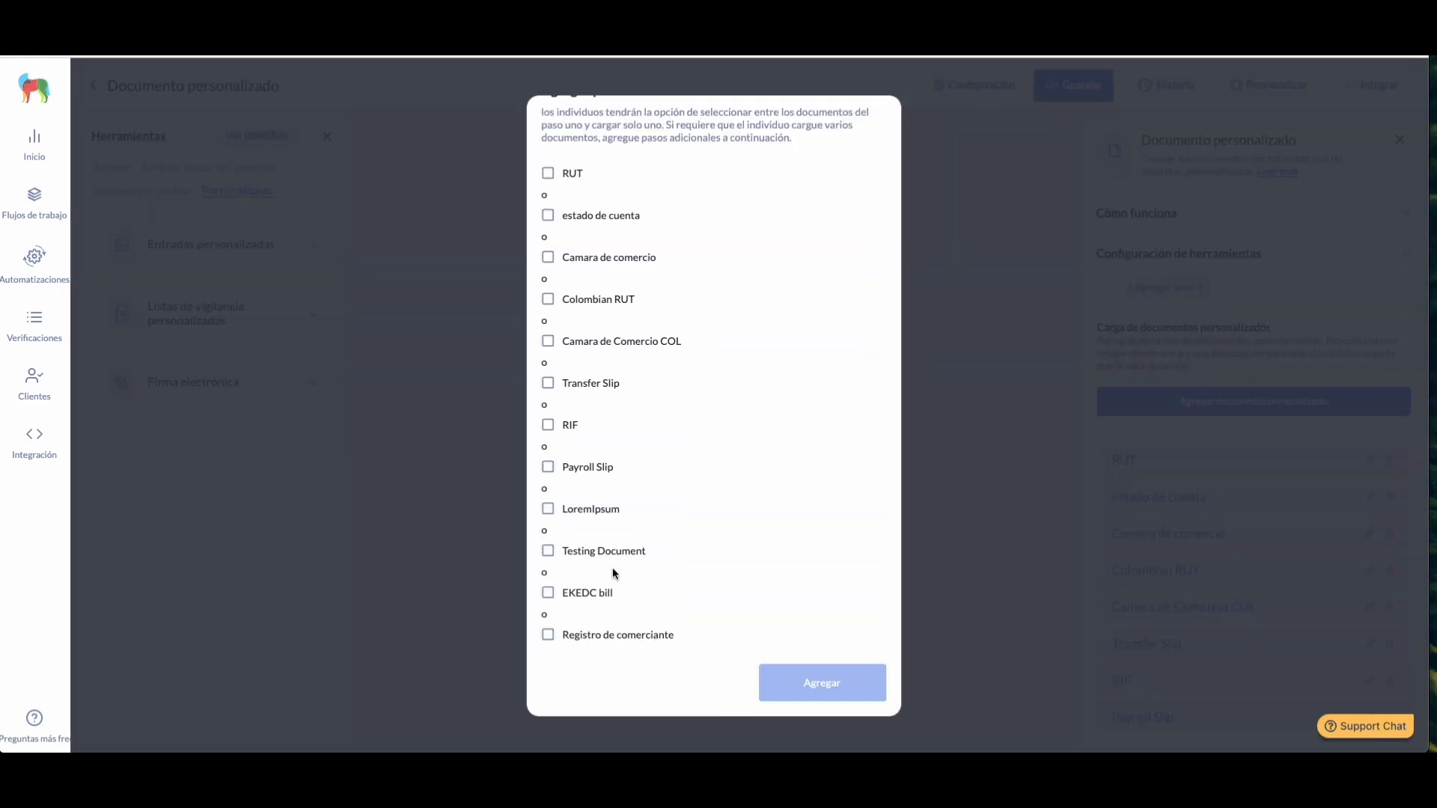
click(548, 635)
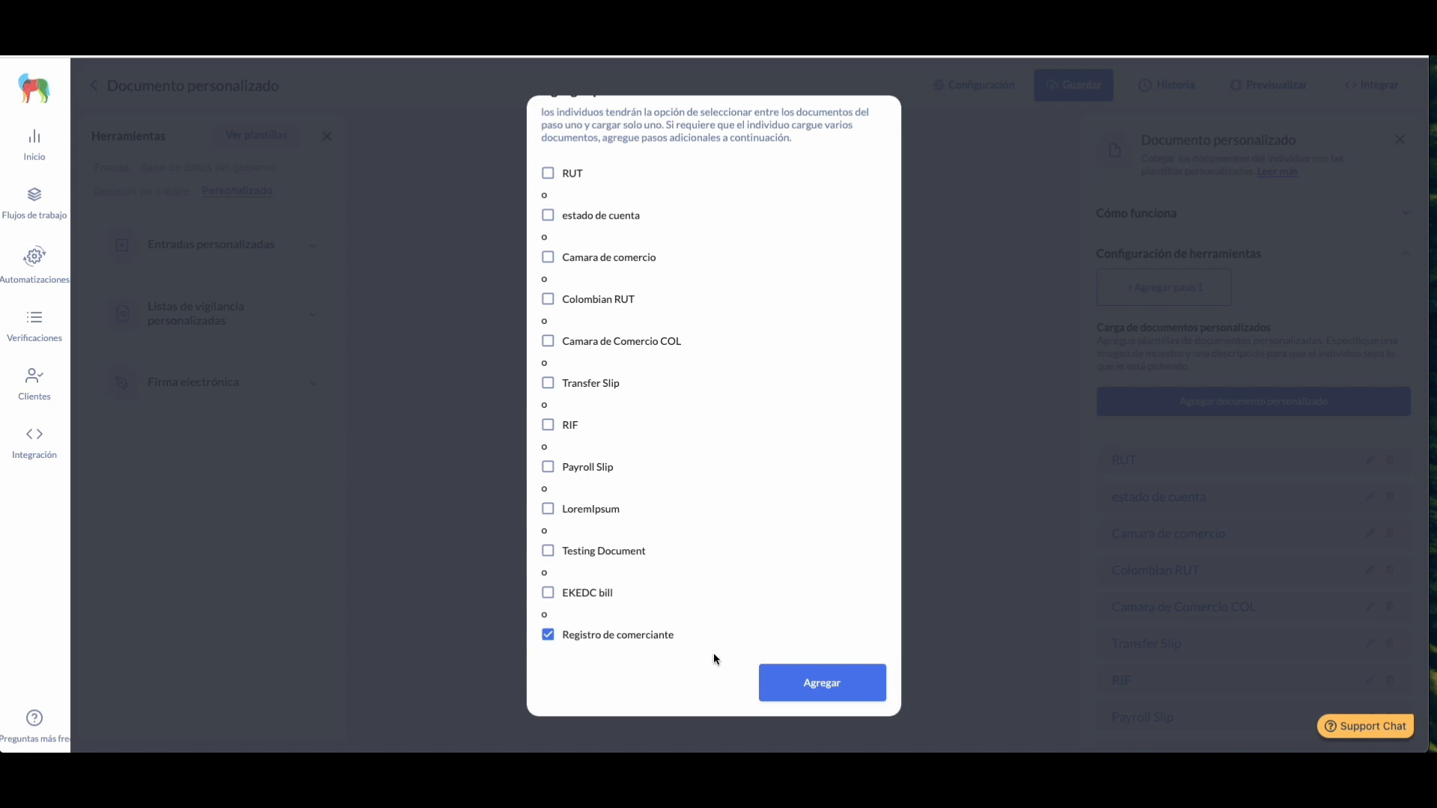
click(824, 683)
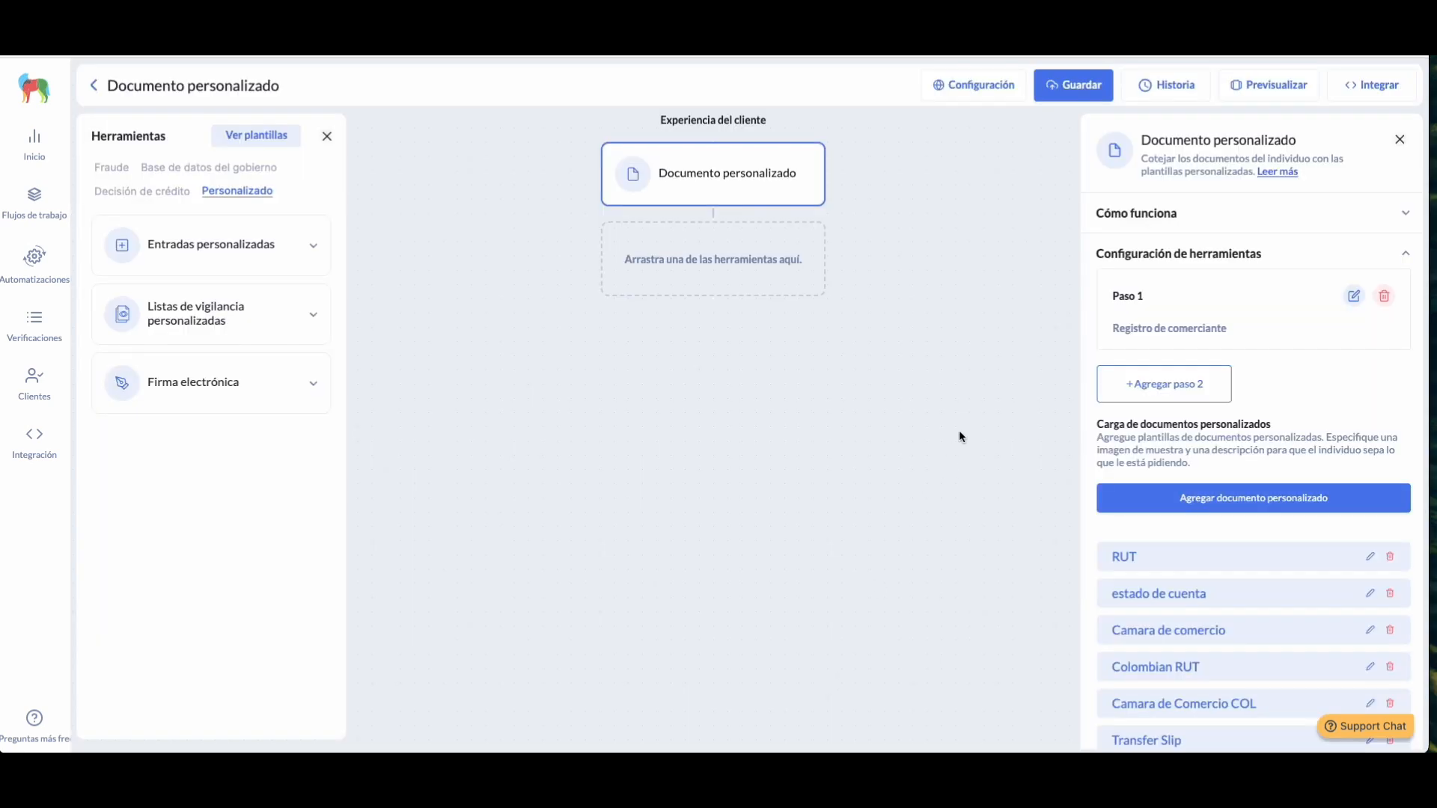
click(1078, 96)
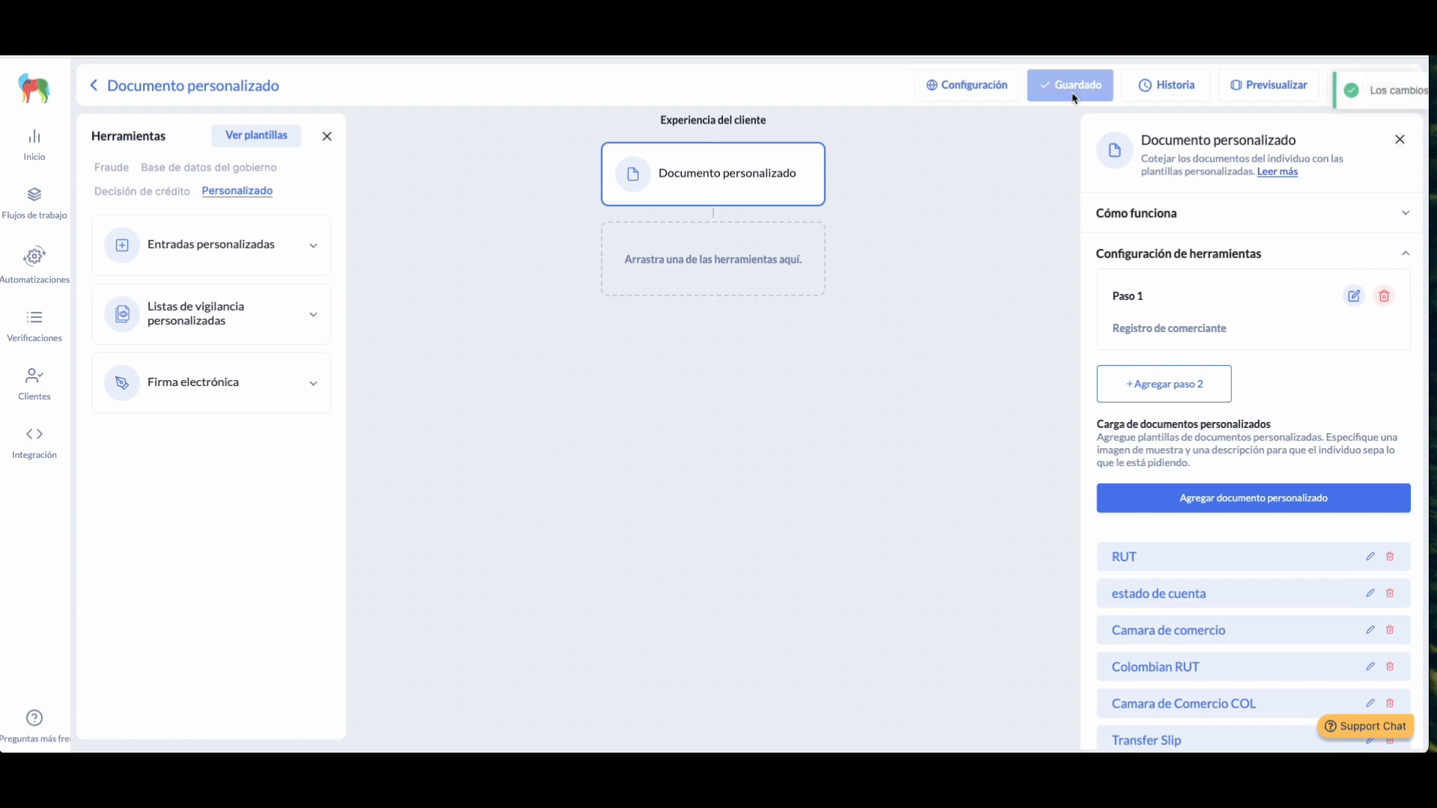
Open the integration settings and save a webhook URL and webhook secret
click(990, 146)
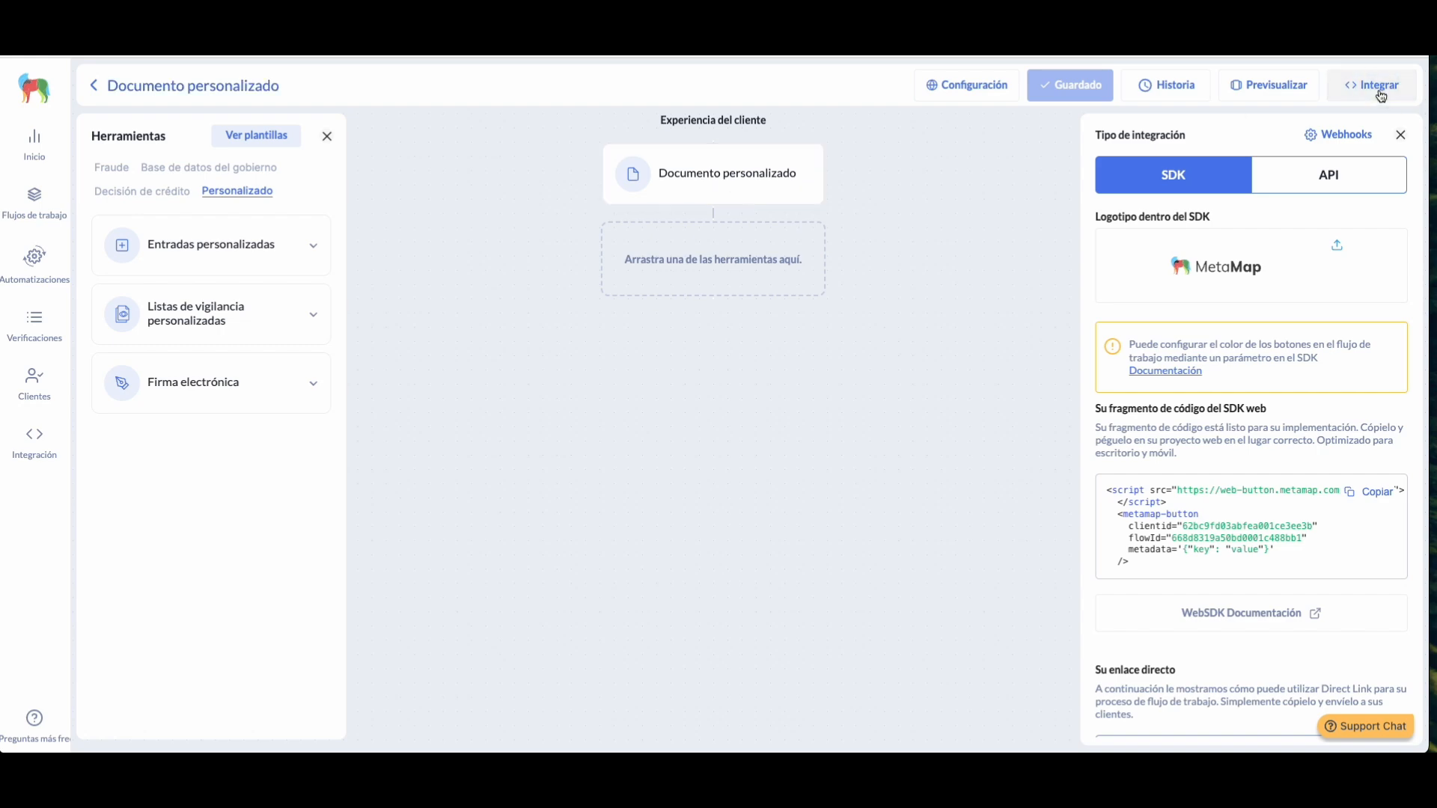
click(1341, 142)
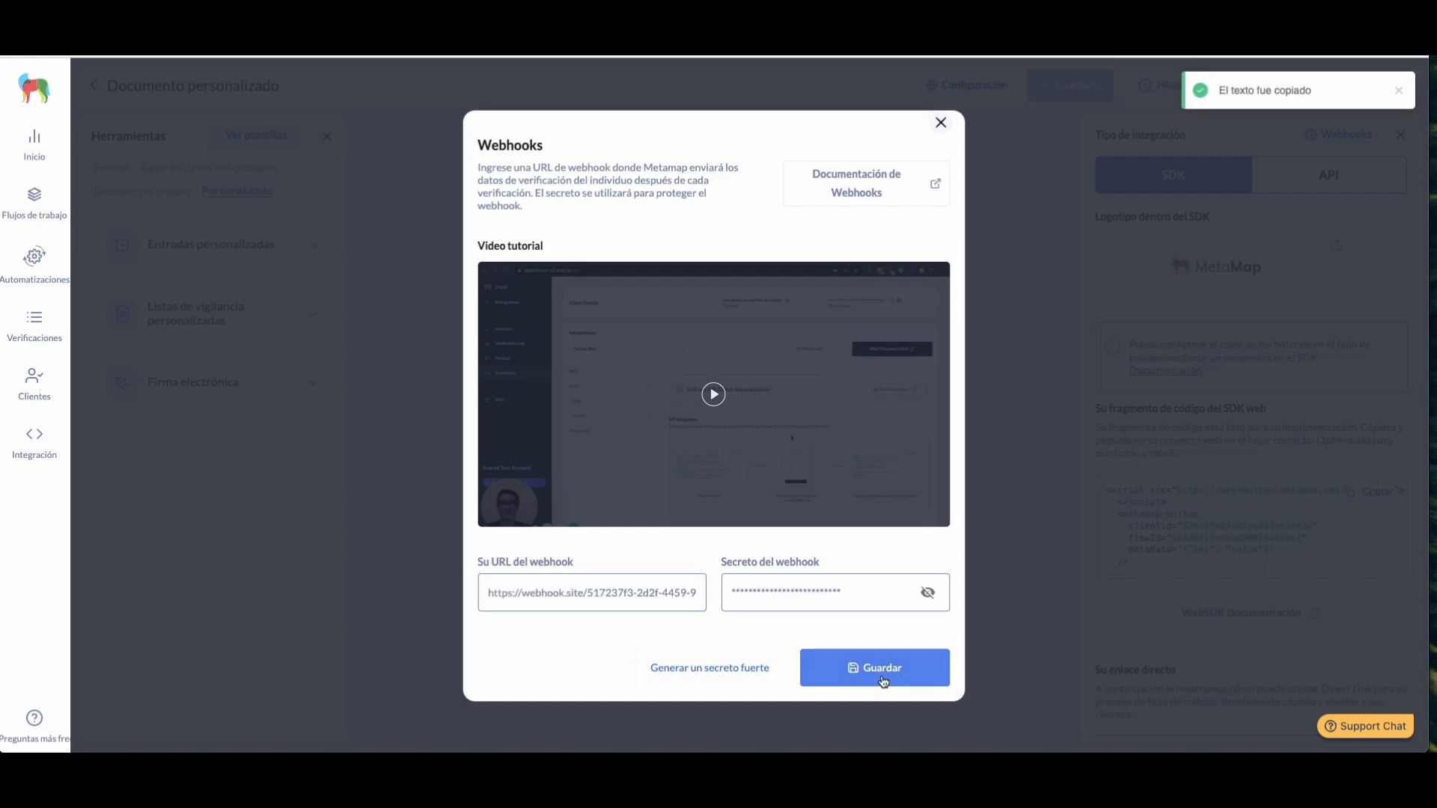
click(883, 678)
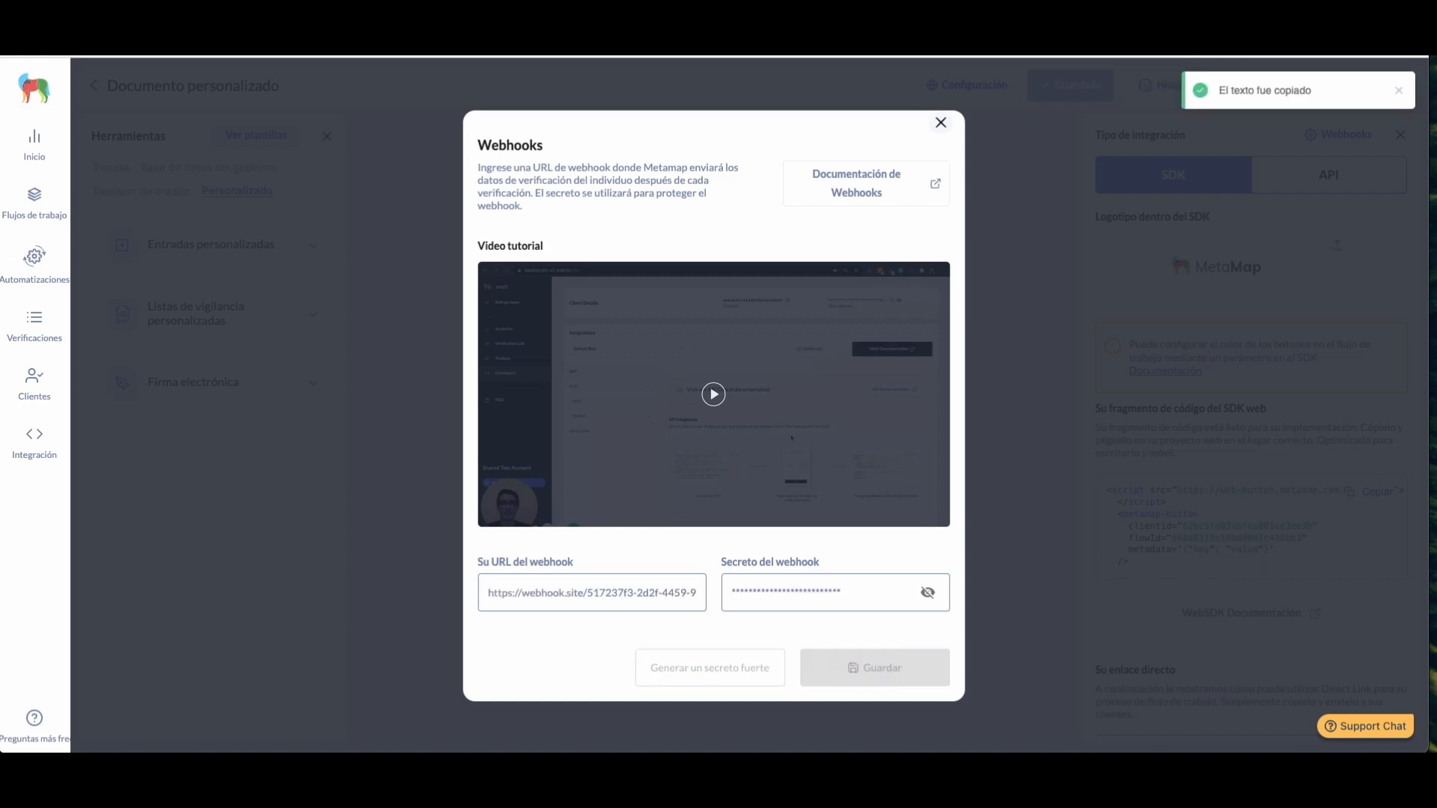
click(940, 123)
Copy the web SDK code snippet from the integration panel
scroll(1341, 247, down, 2)
scroll(1341, 252, down, 1)
scroll(1341, 252, up, 1)
scroll(1341, 251, down, 1)
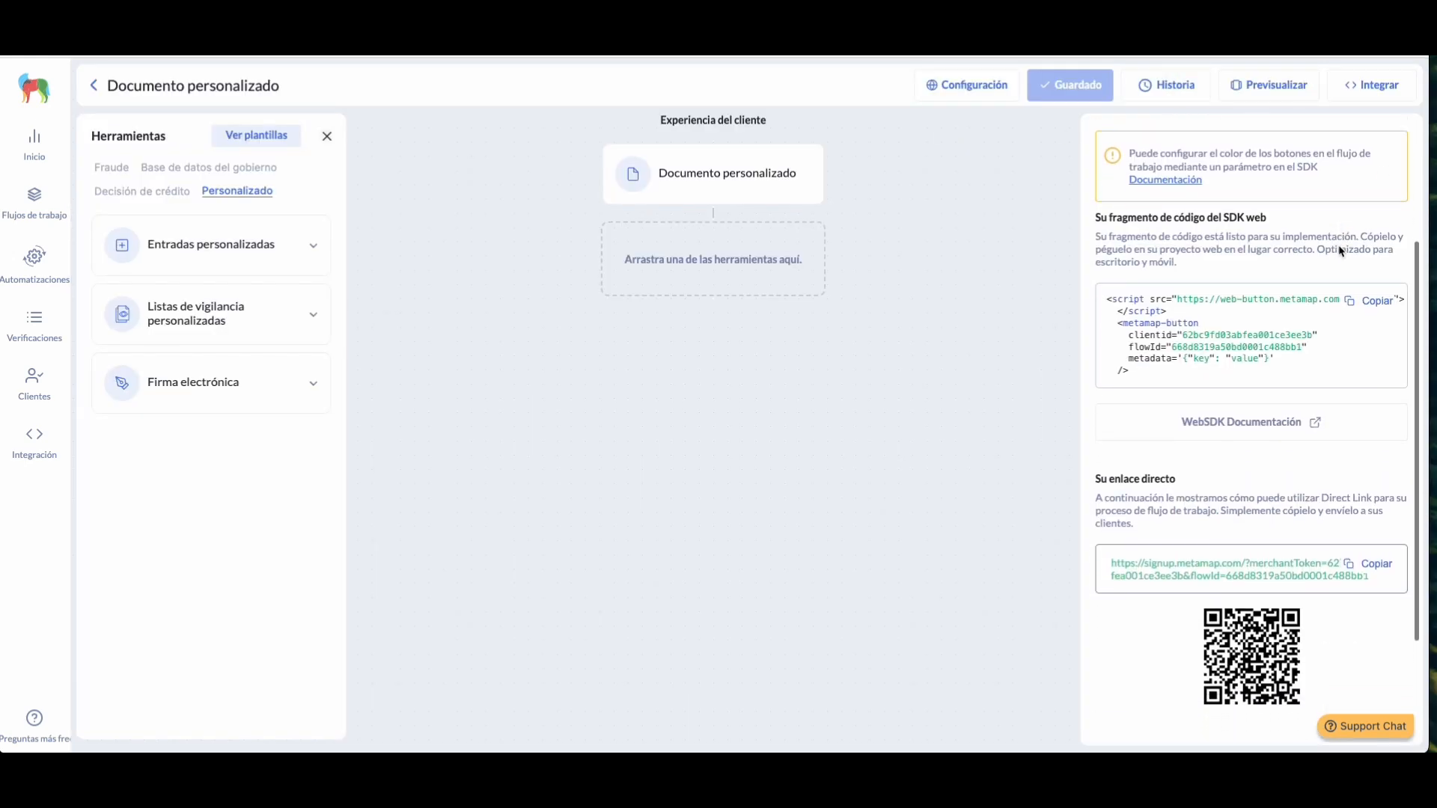
scroll(1341, 251, down, 1)
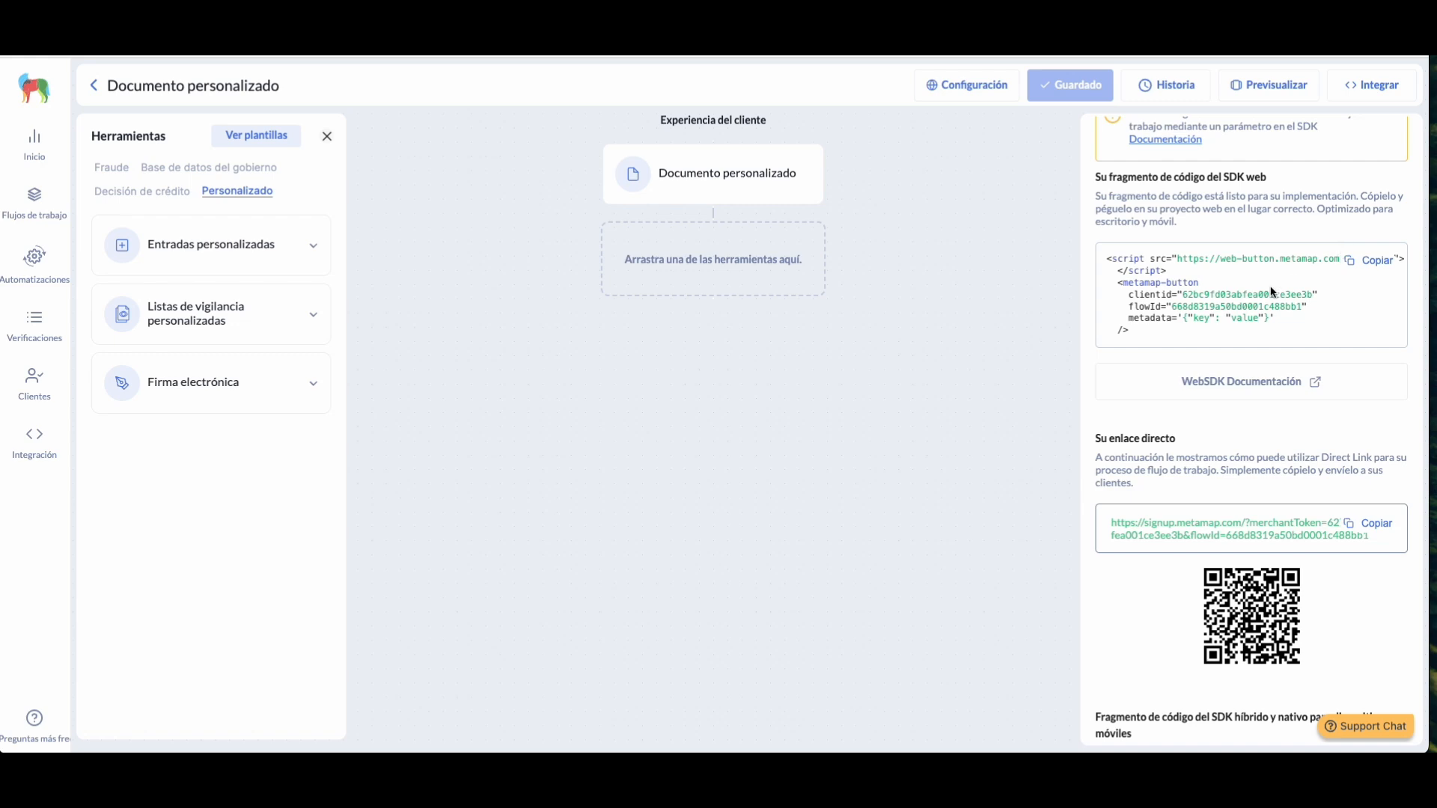
scroll(1174, 277, up, 3)
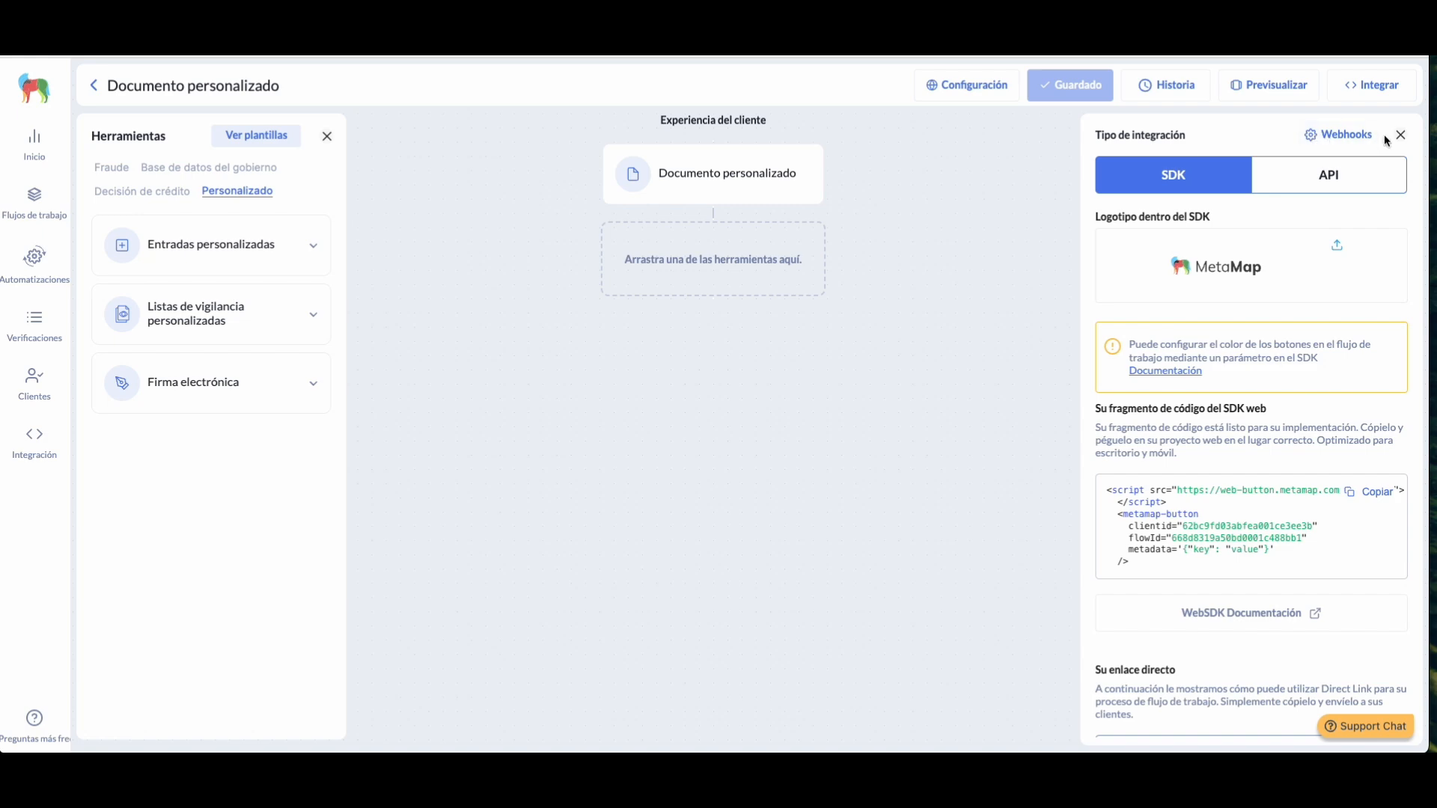
scroll(1331, 146, down, 3)
scroll(1331, 146, down, 2)
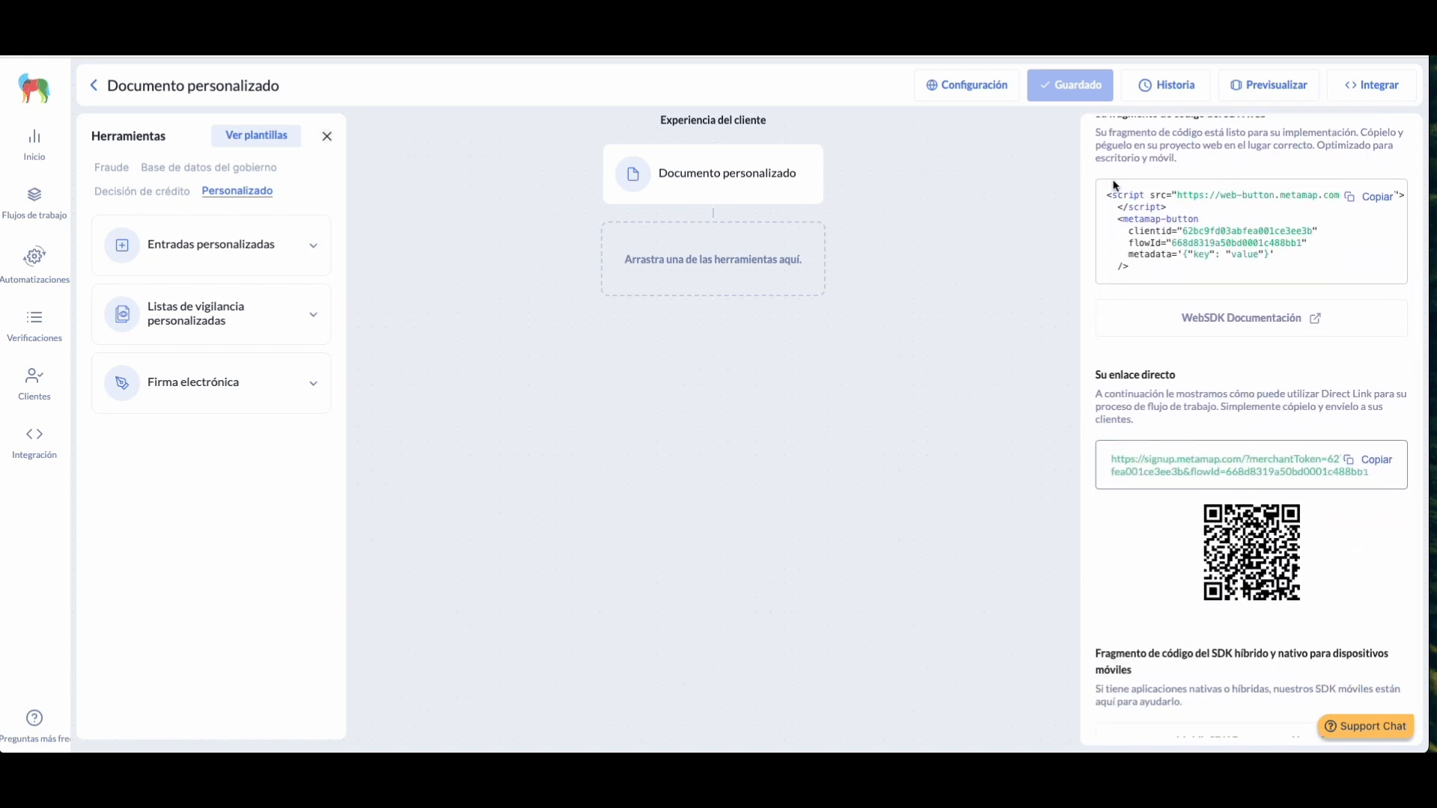
click(1374, 204)
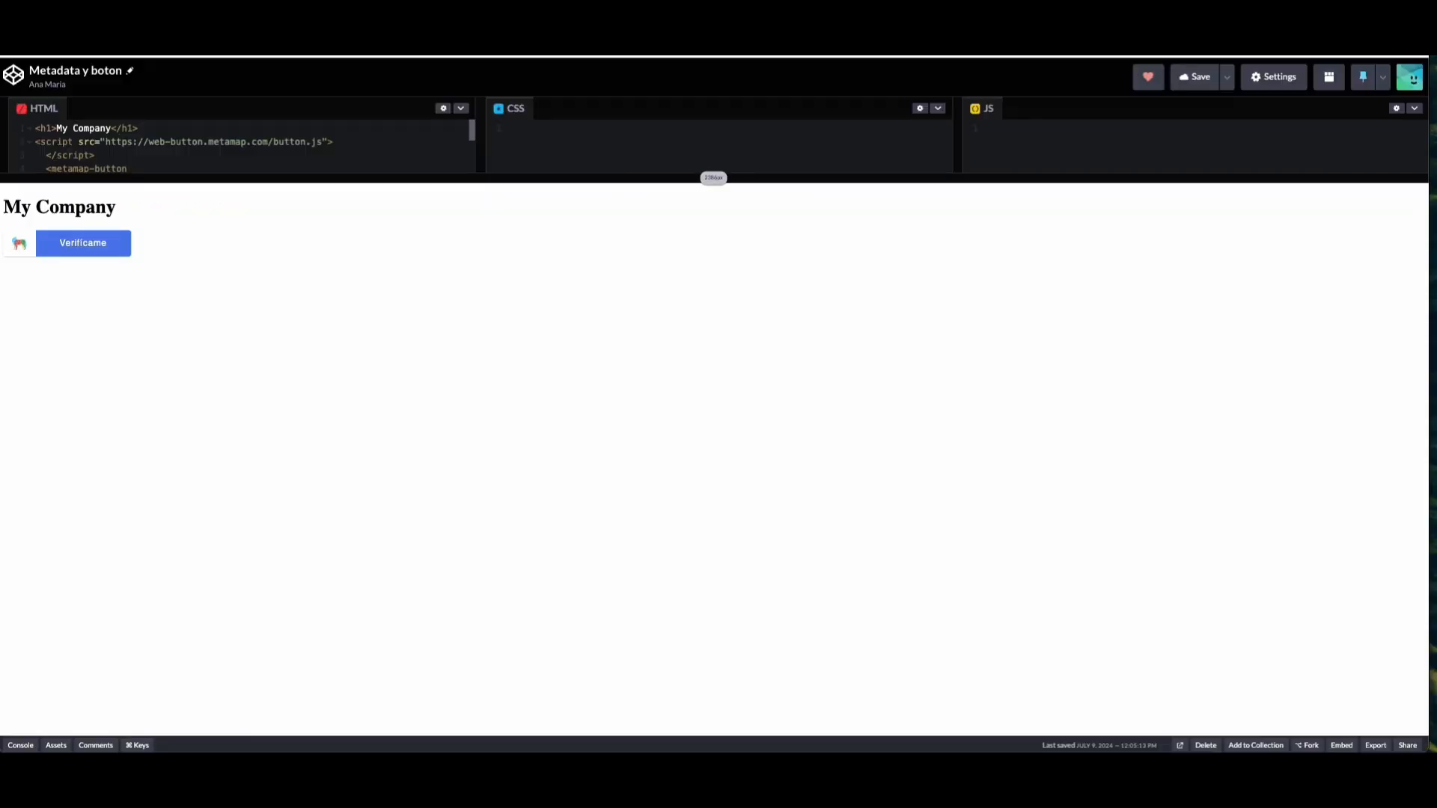
In the Metadata y boton pen, replace the existing MetaMap button code with the copied snippet
drag(696, 182, 693, 387)
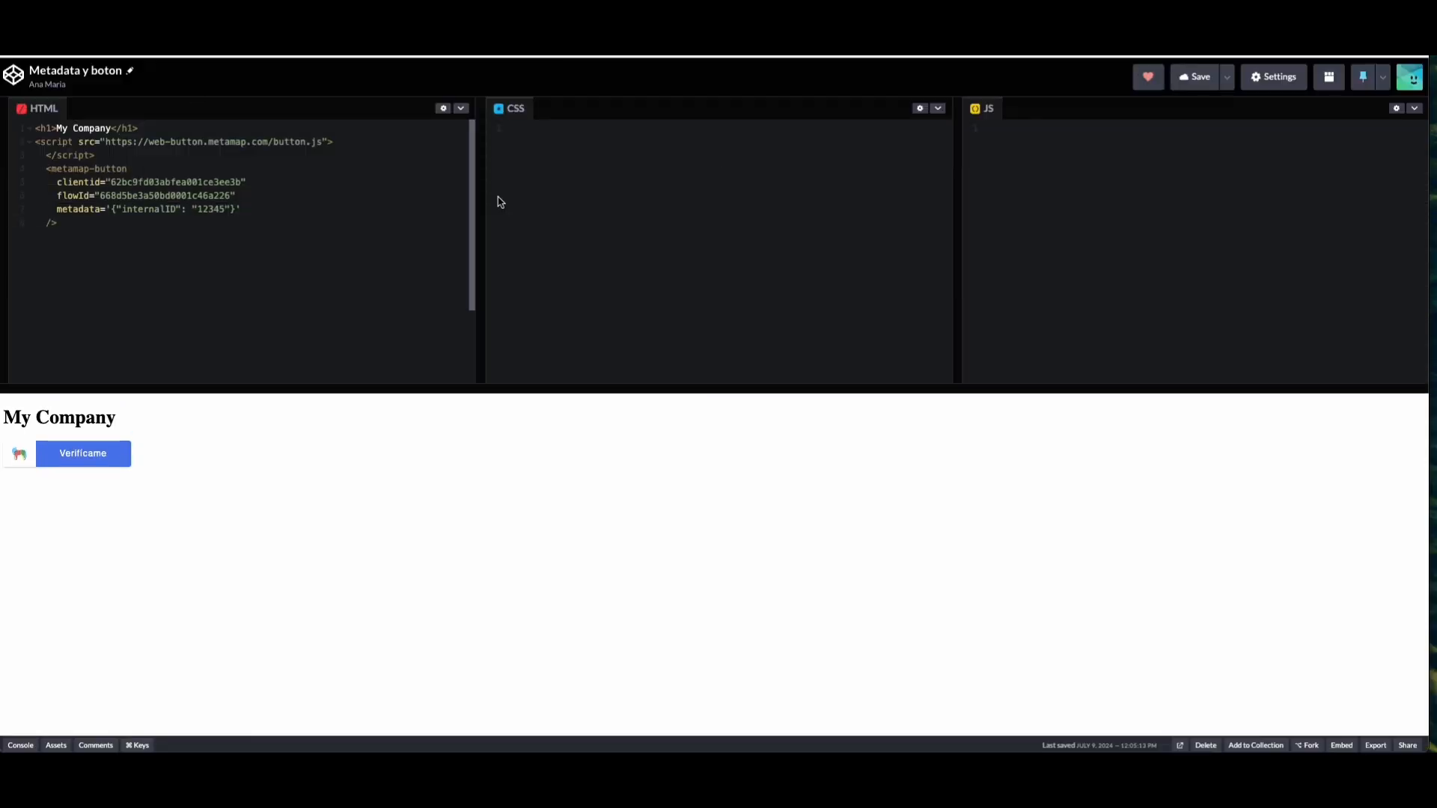
drag(73, 224, 30, 147)
key(BackSpace)
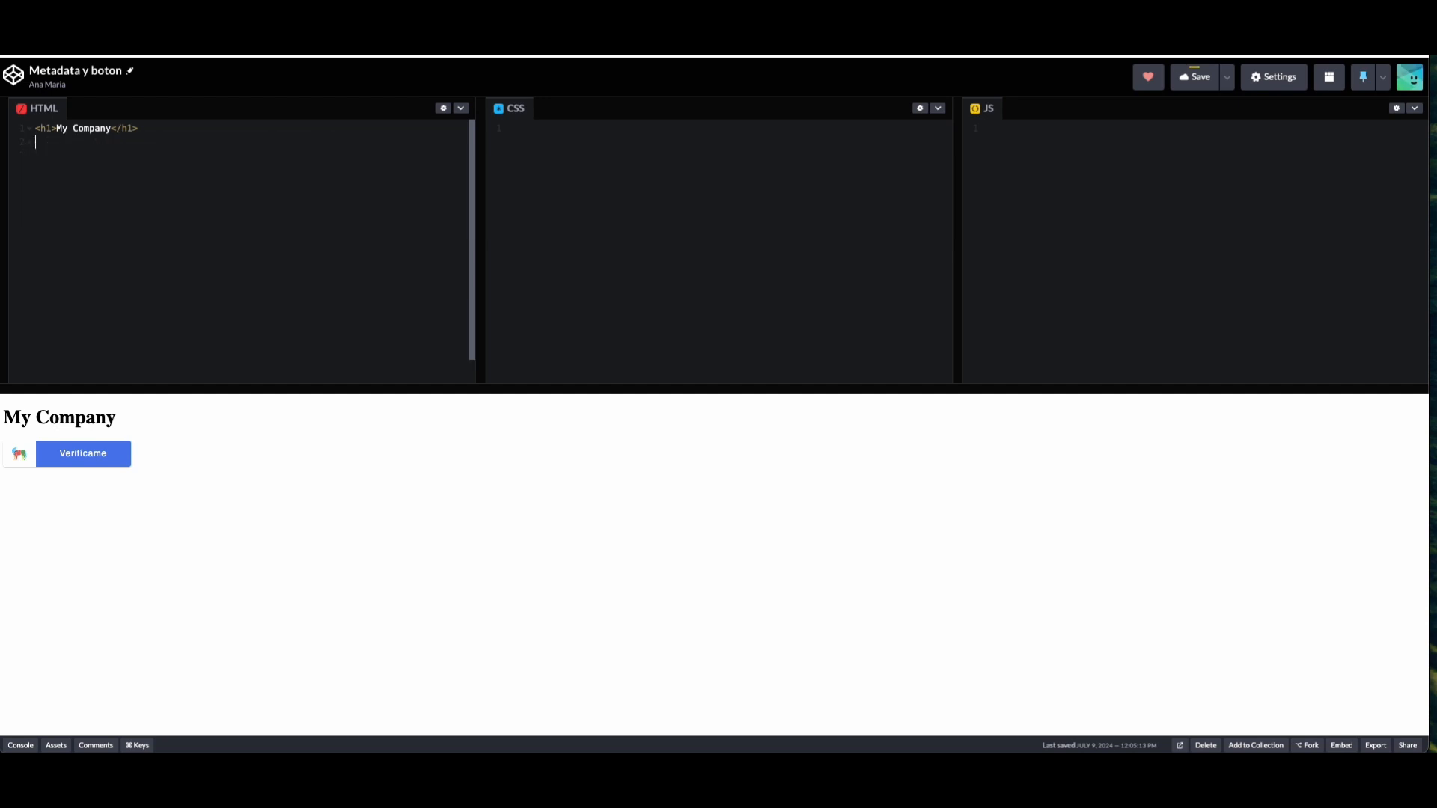
text(<script src="https://web-button.metamap.com/button.js">   </script>   <metamap-button     clientid="62bc9fd03abfea001ce3ee3b"     flowId="668d8319a50bd0001c488bb1"     metadata='{"key": "value"}'   />)
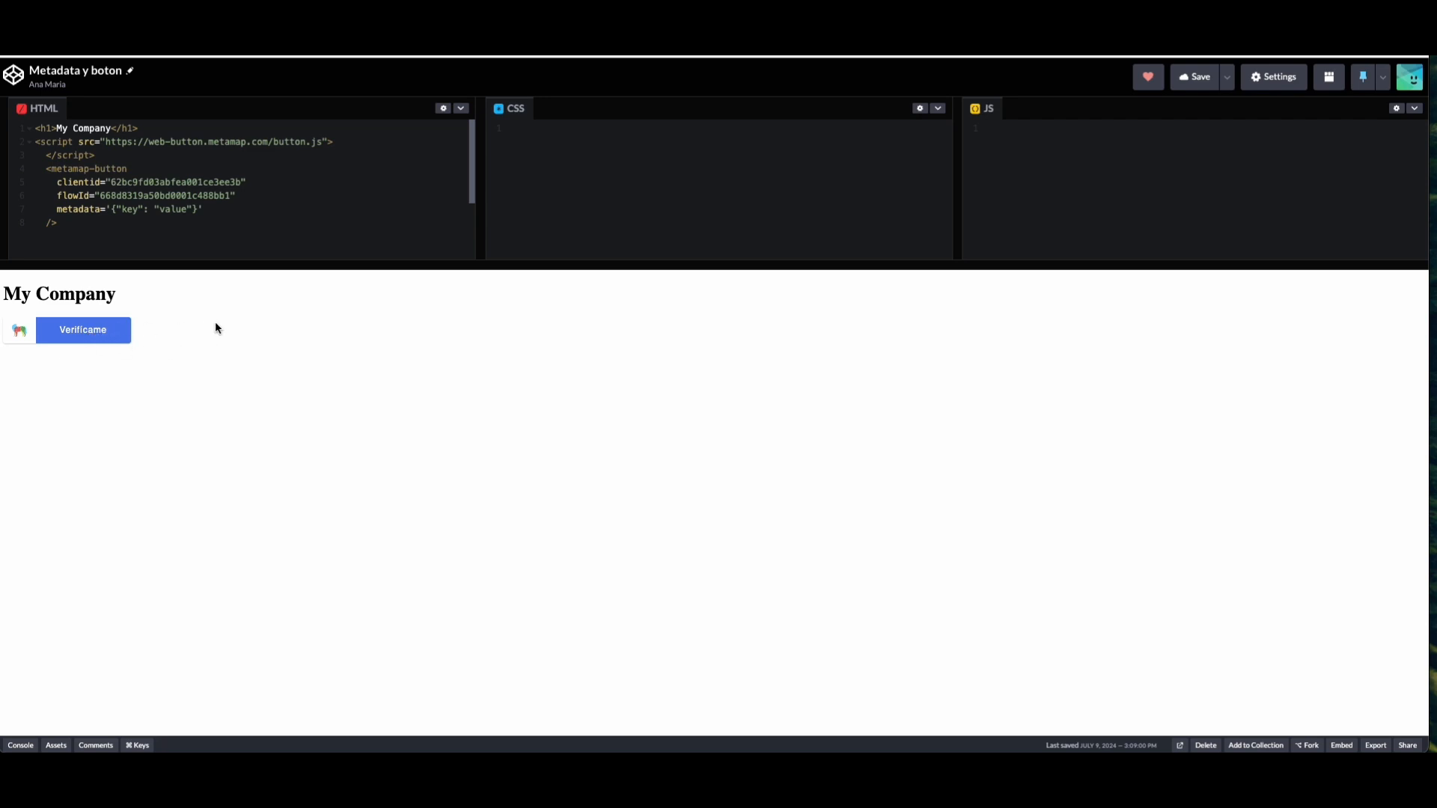
Test the flow by starting verification from the Verifícame button and uploading a merchant registration certificate file
click(87, 333)
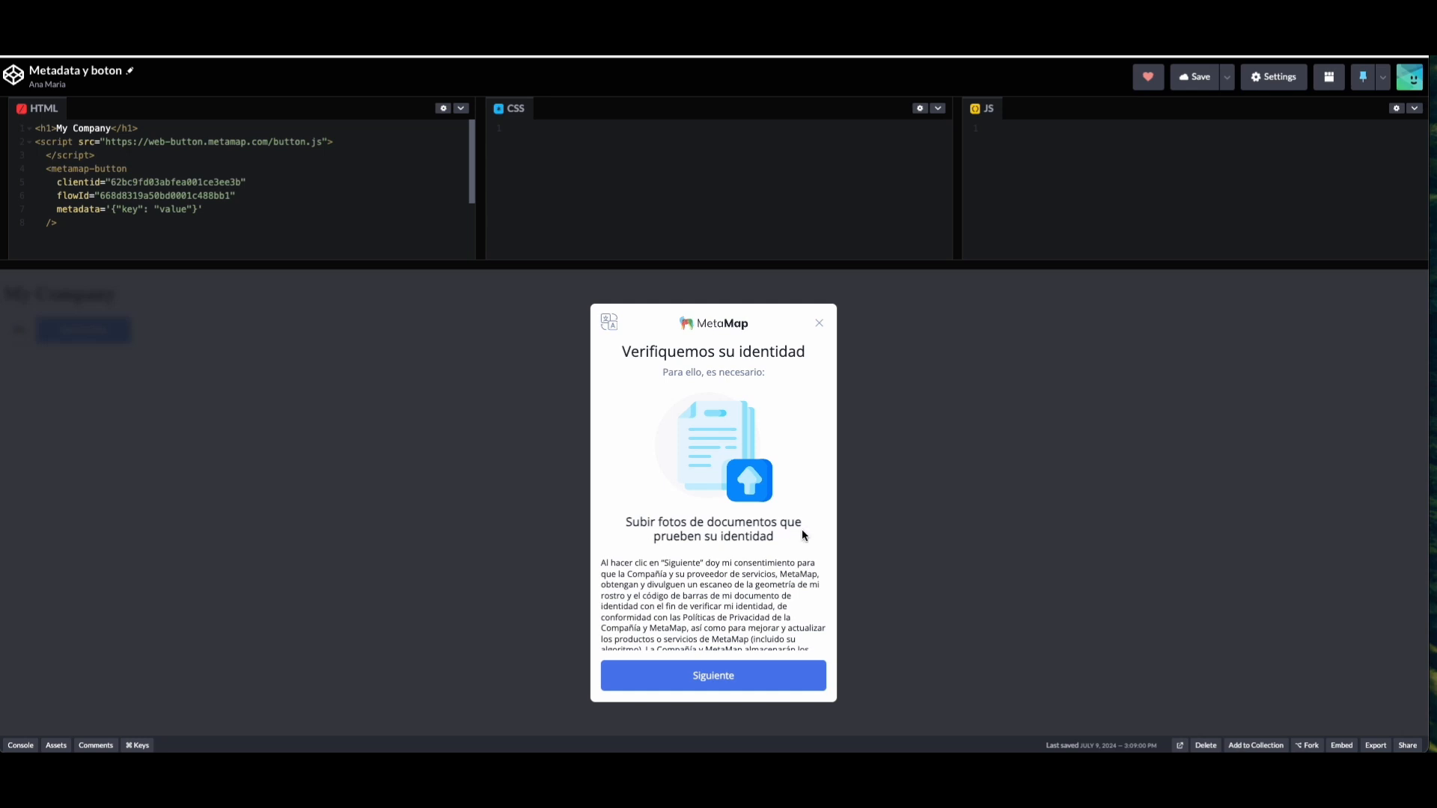
click(716, 681)
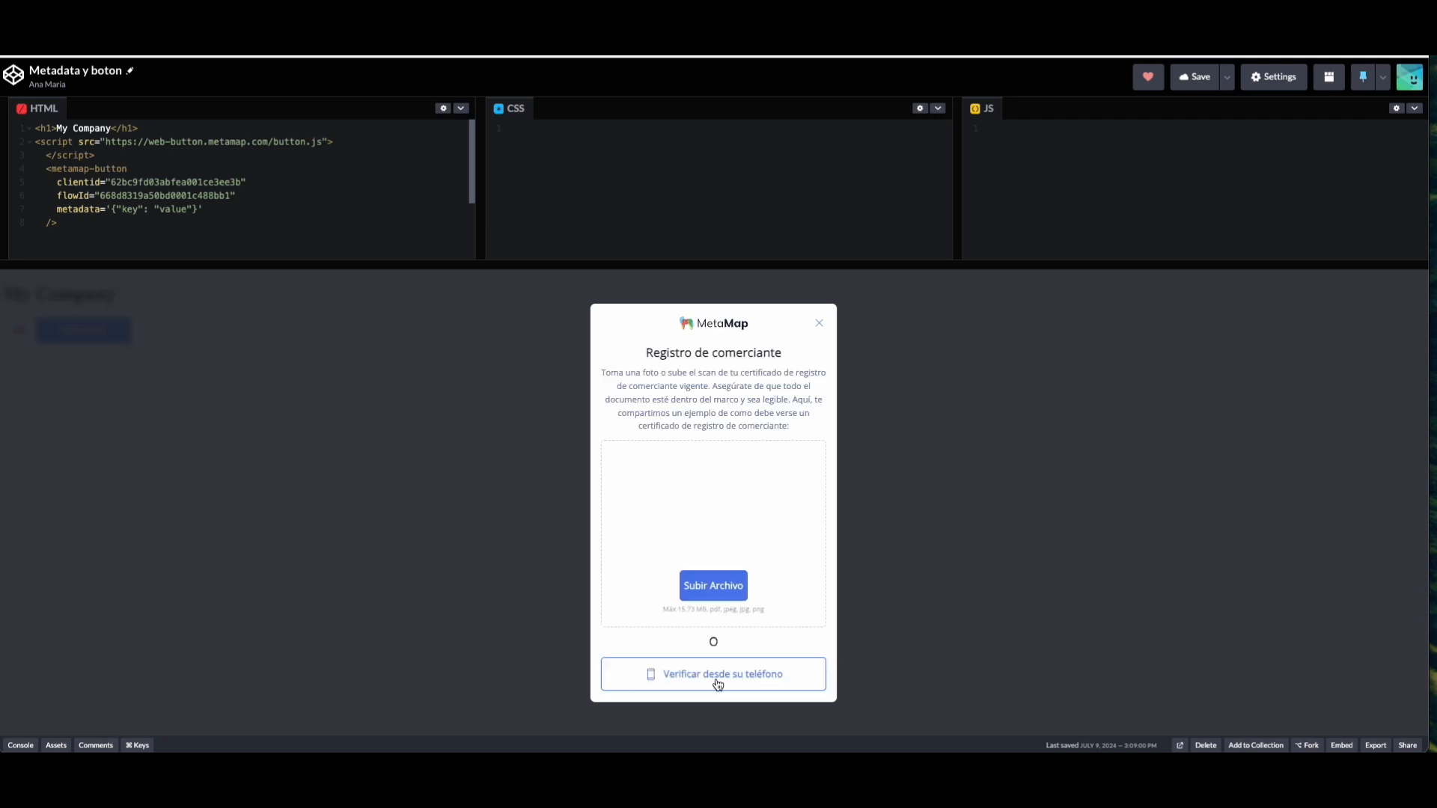
drag(656, 265, 655, 182)
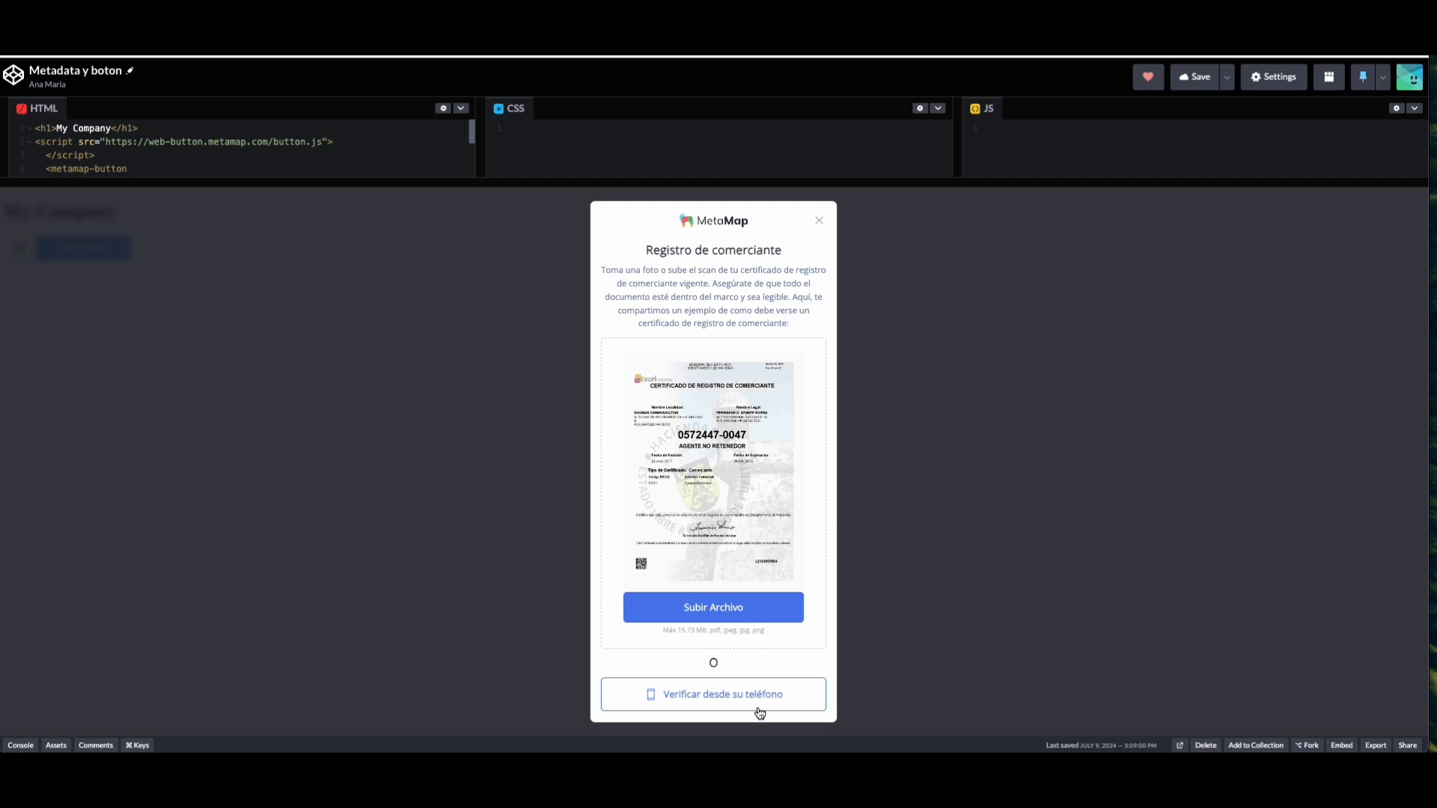
click(713, 608)
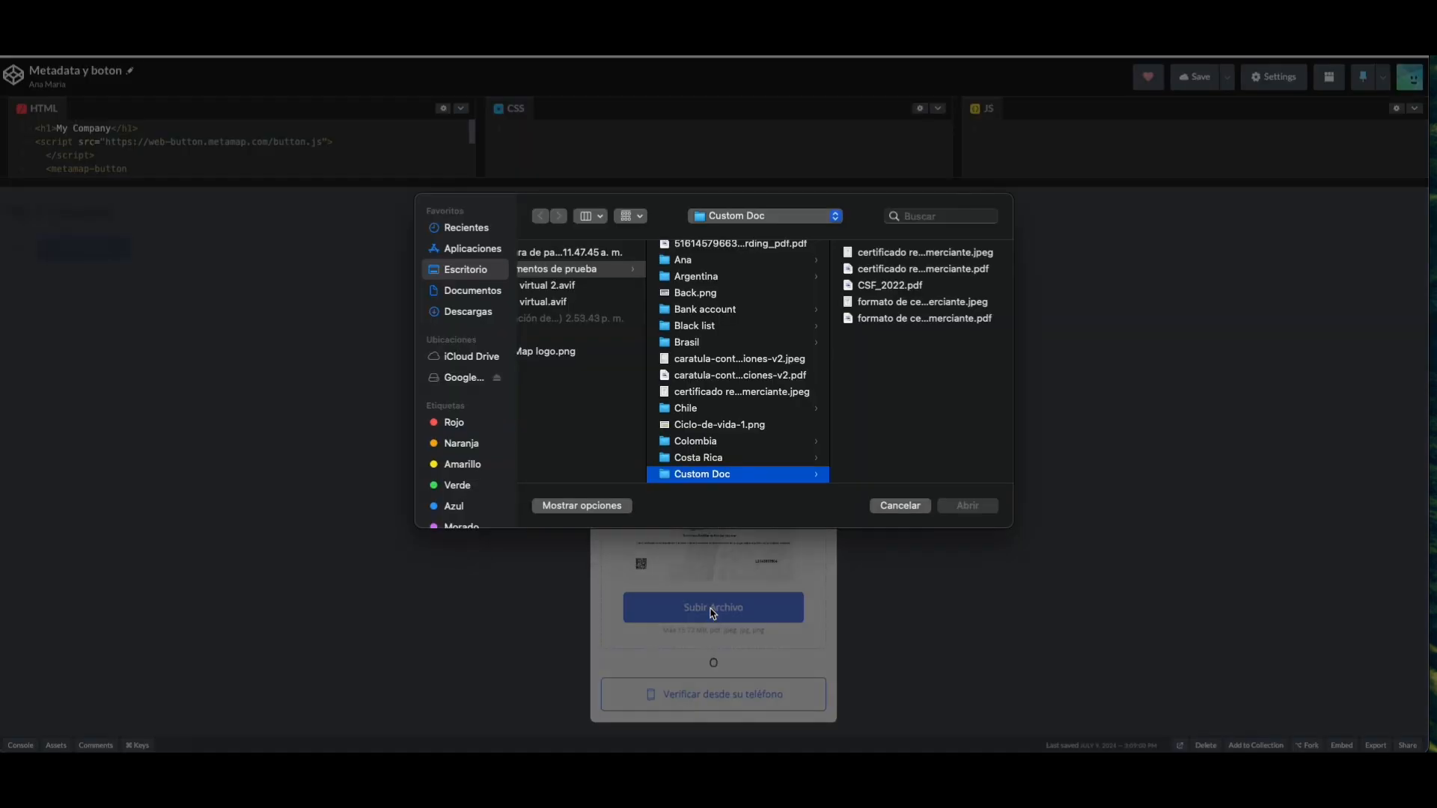
click(973, 508)
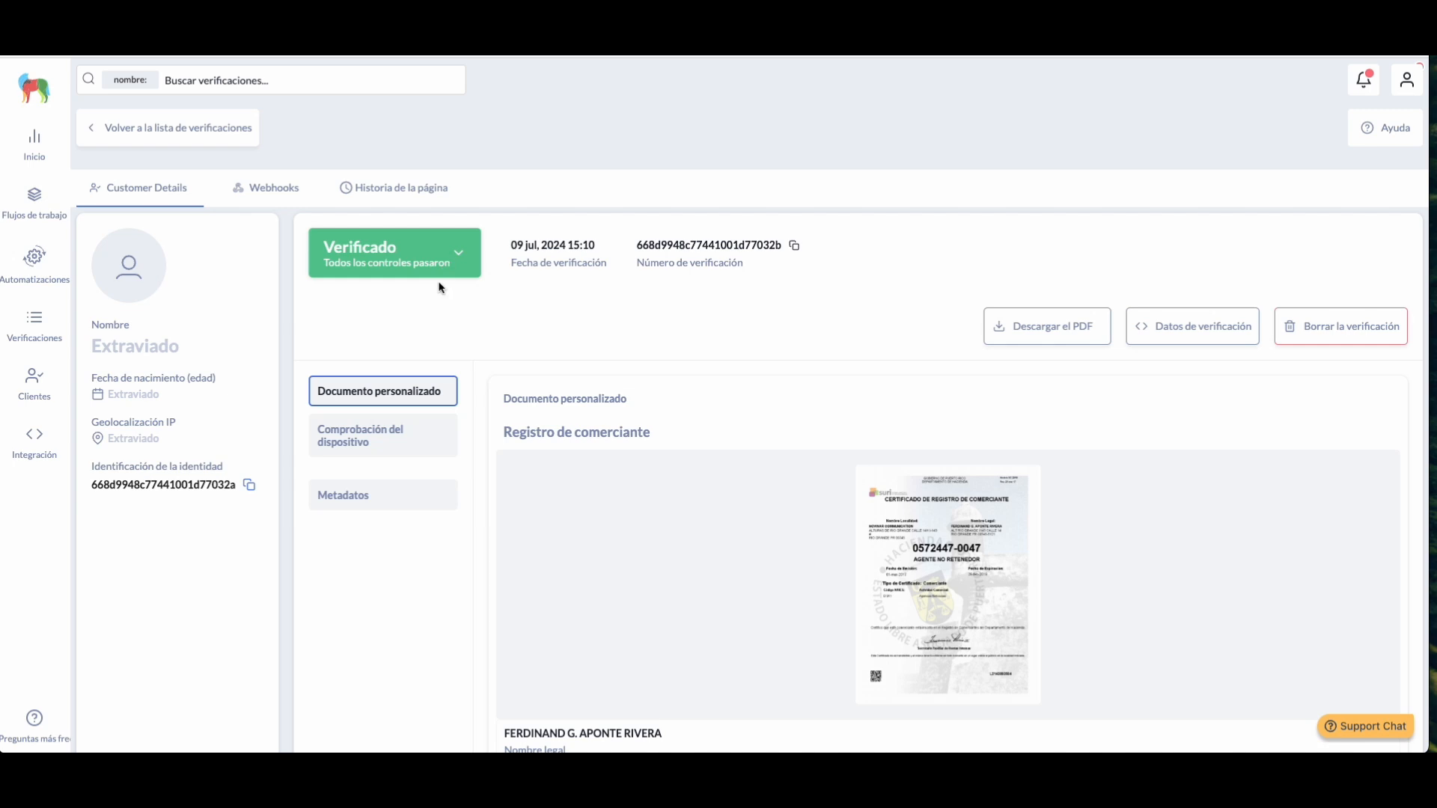
Review the Registro de comerciante fields extracted in the verification details
scroll(442, 287, down, 1)
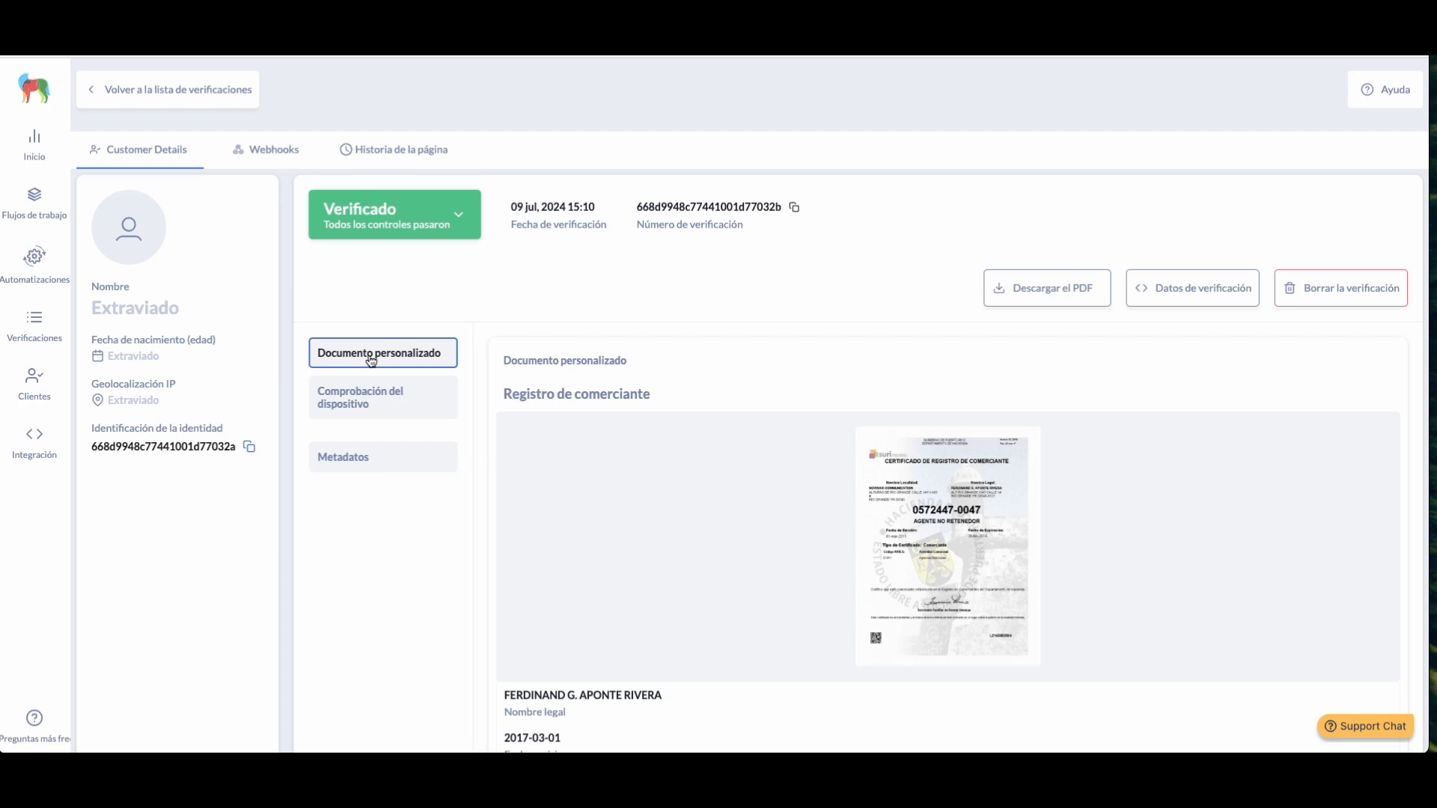
scroll(676, 439, down, 2)
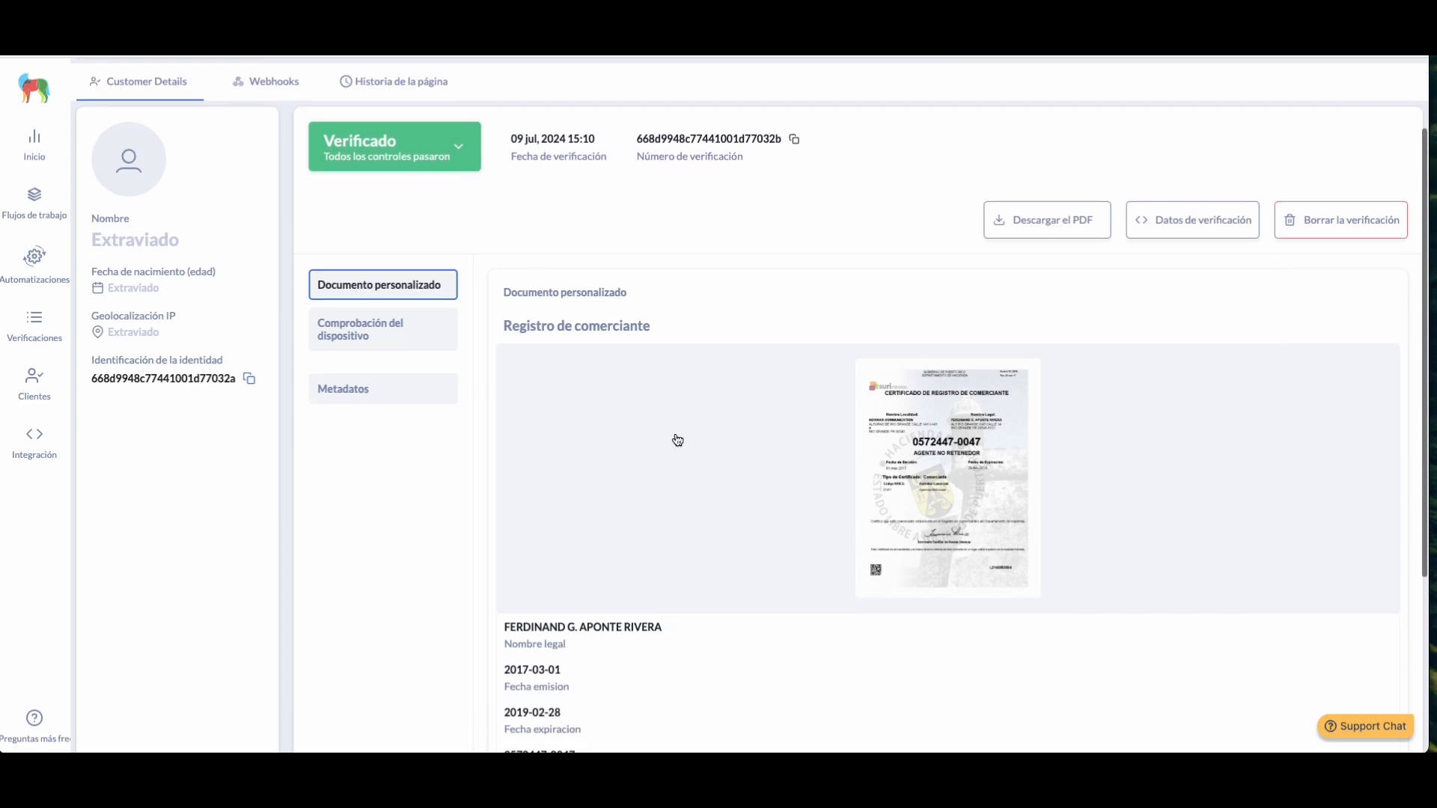
drag(665, 324, 502, 323)
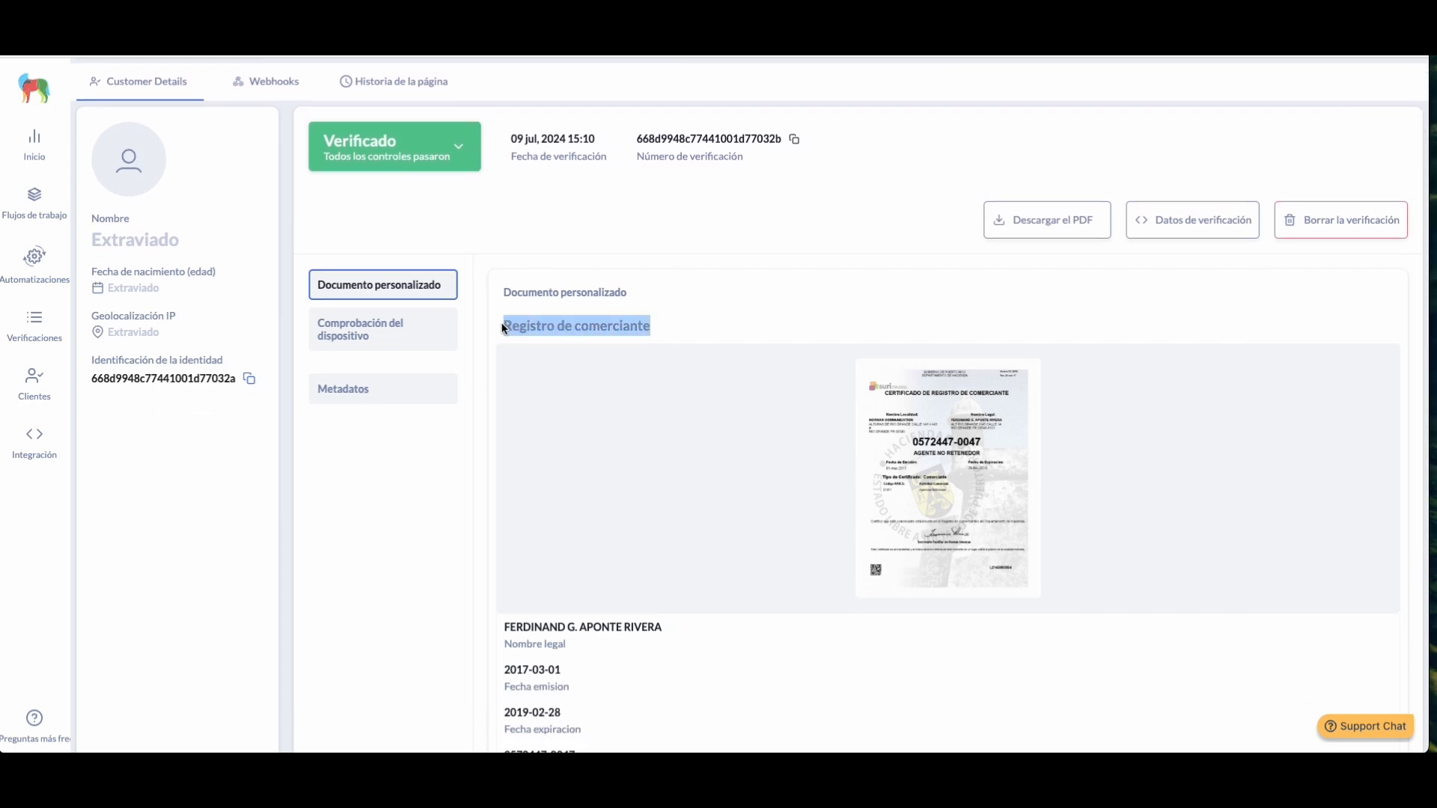
scroll(901, 439, down, 2)
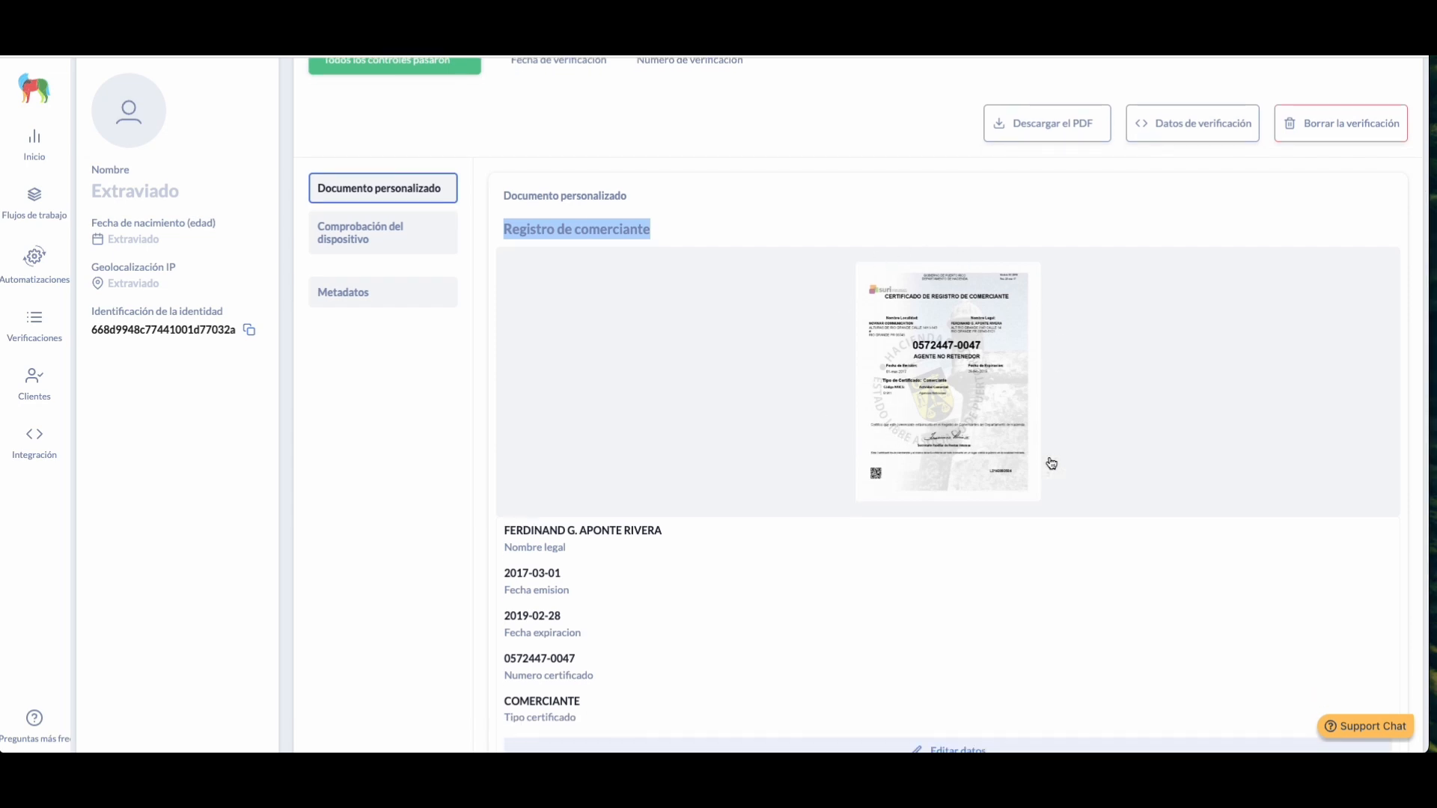
scroll(849, 343, down, 1)
scroll(850, 343, down, 3)
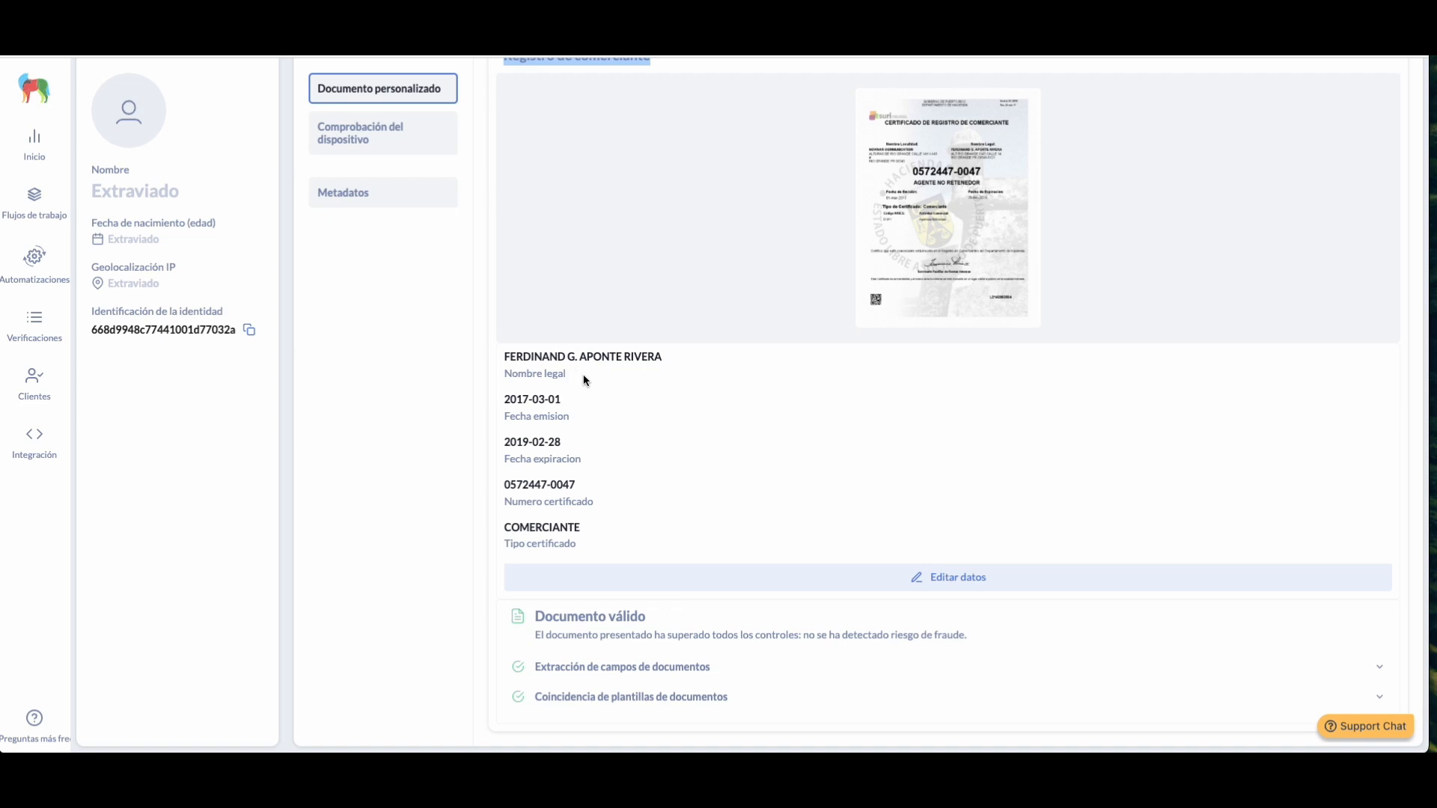
drag(586, 382, 501, 376)
drag(571, 420, 502, 416)
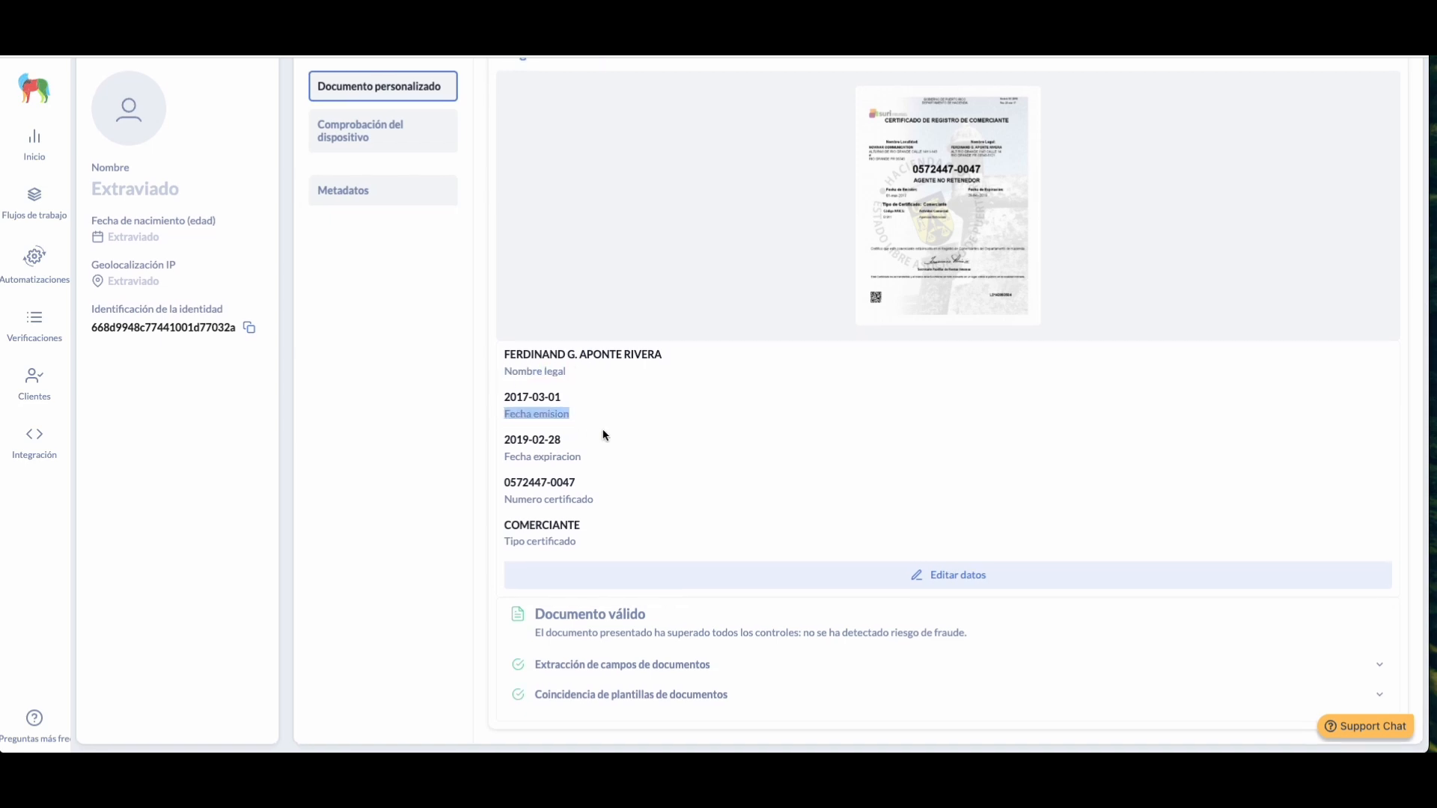
Inspect the document validity checks and expand the document field extraction result
click(588, 467)
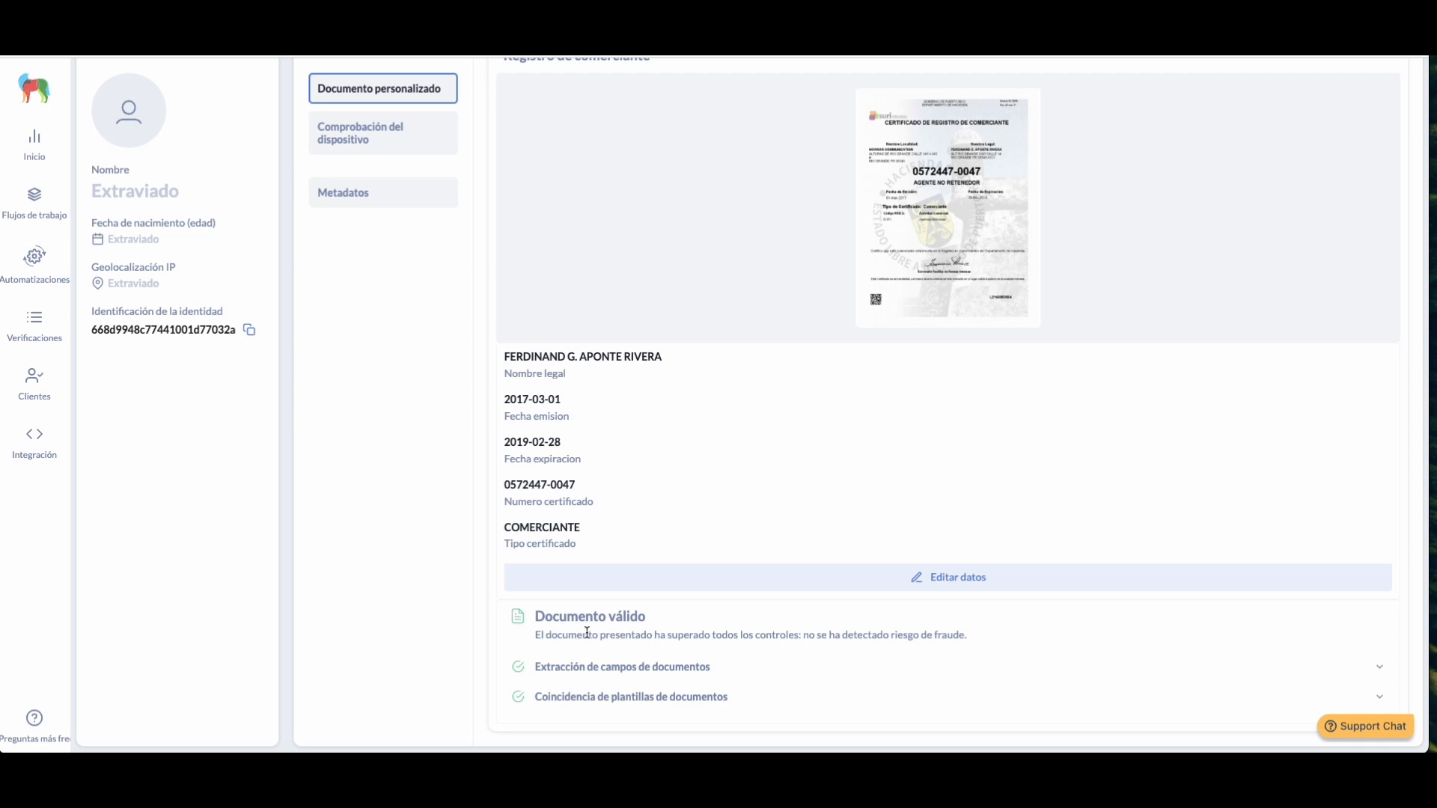
drag(826, 636, 674, 640)
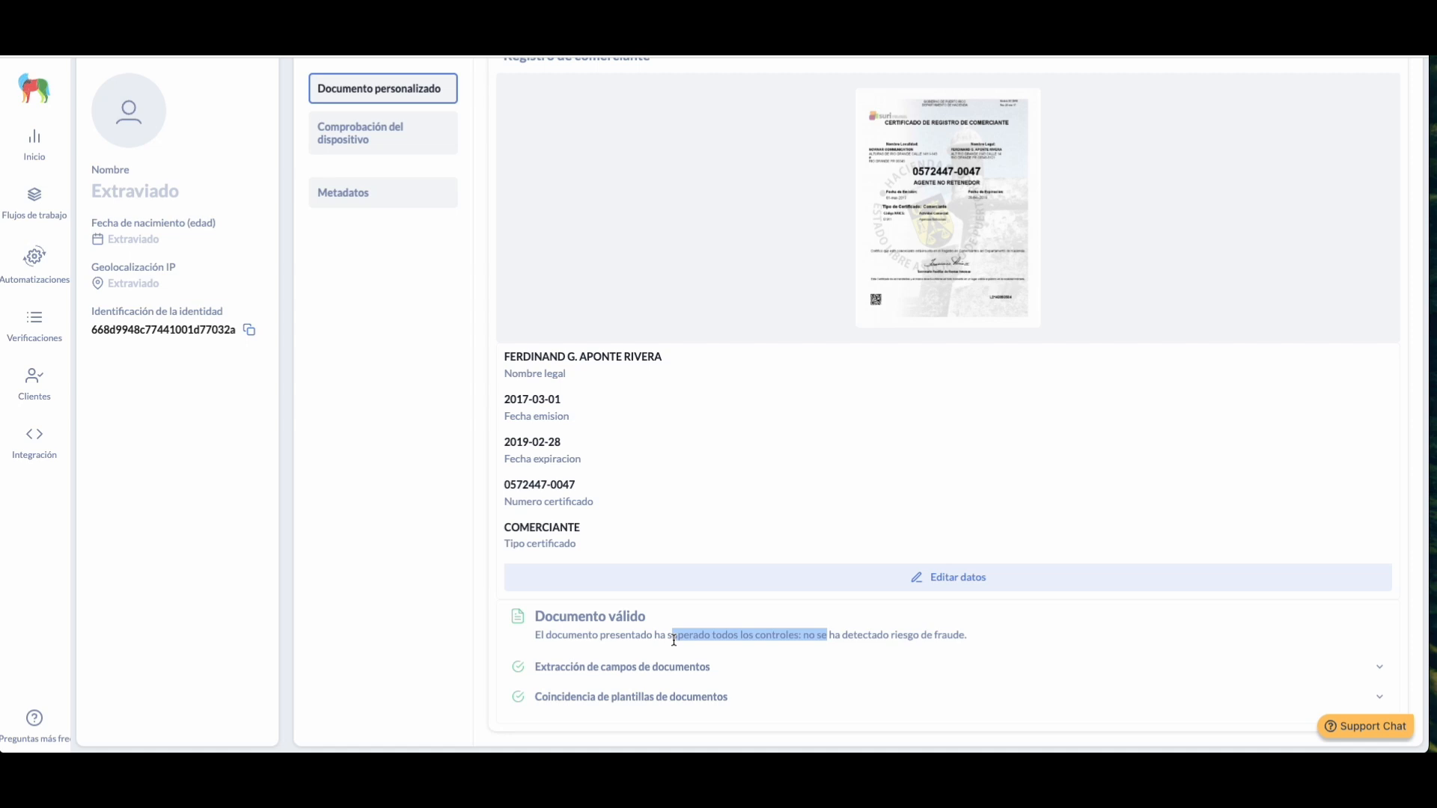
click(726, 677)
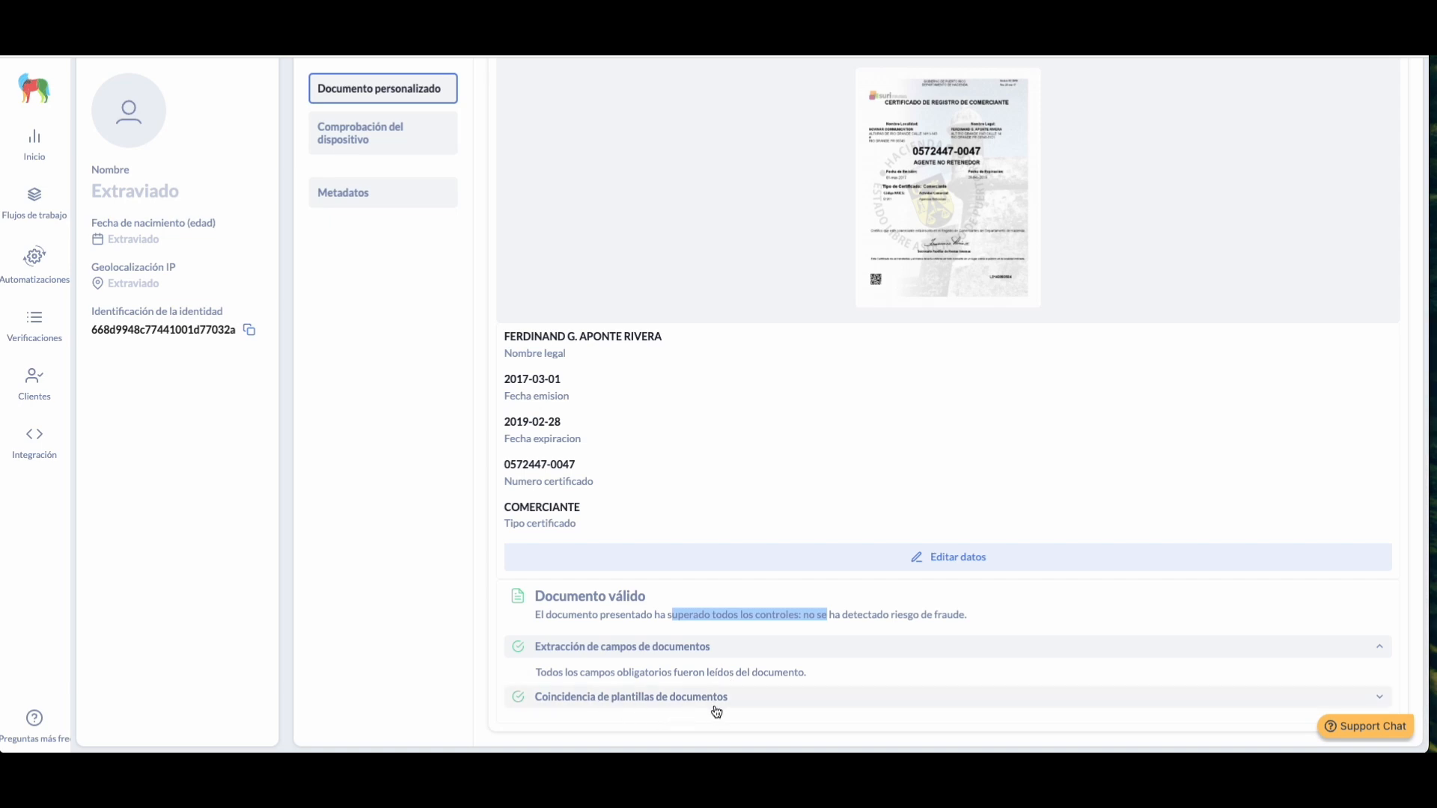
View the device check and metadata sections of the verification
scroll(717, 711, up, 5)
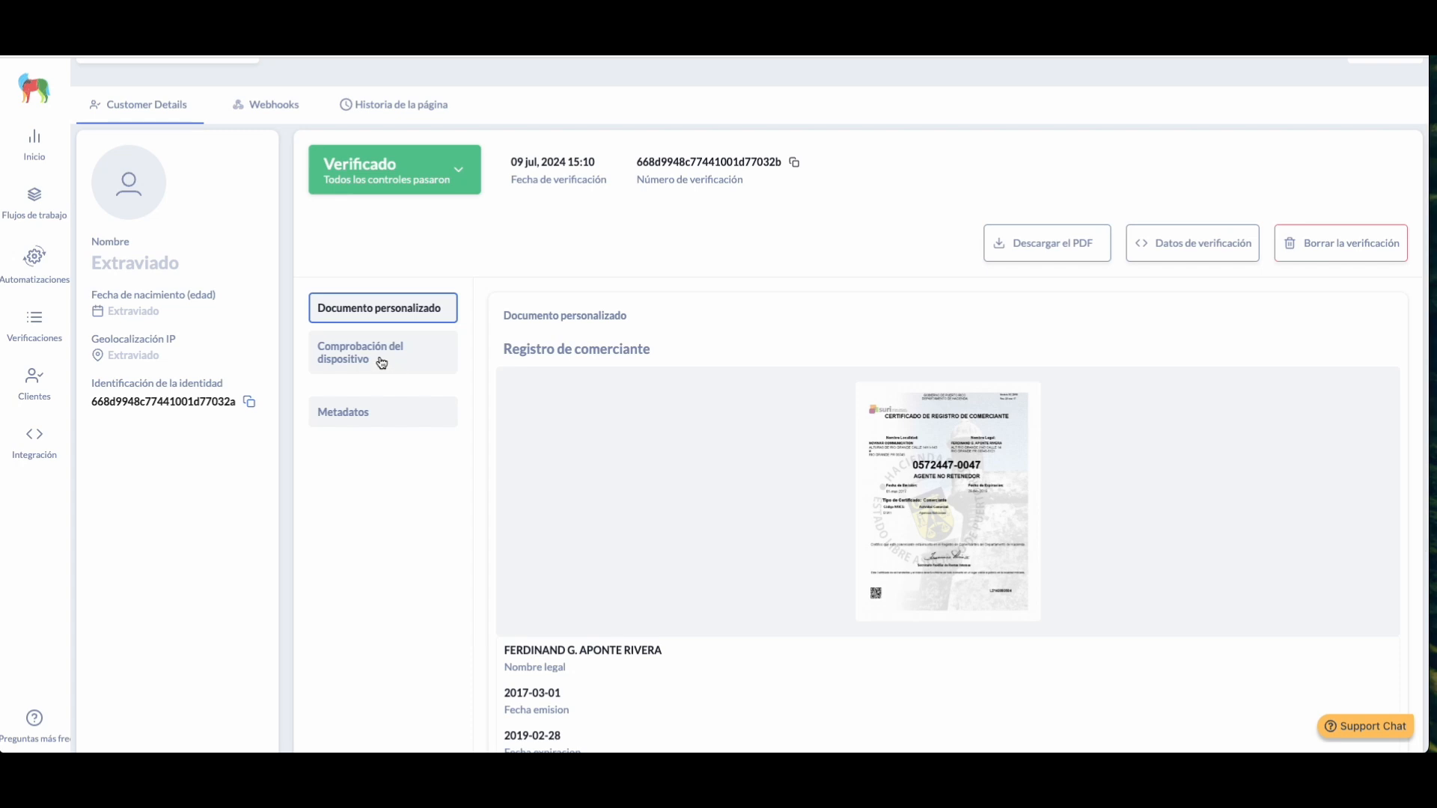
click(382, 363)
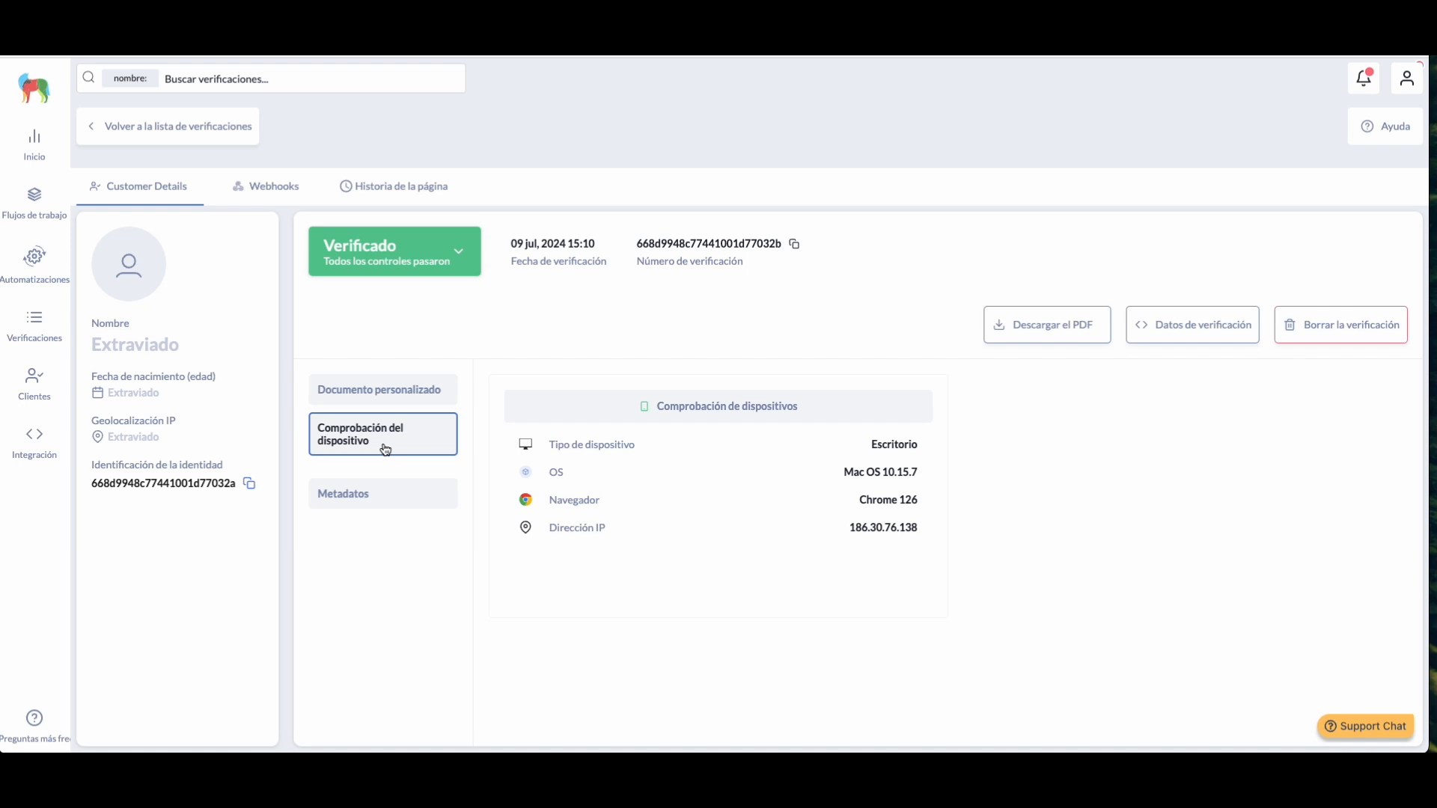
click(386, 502)
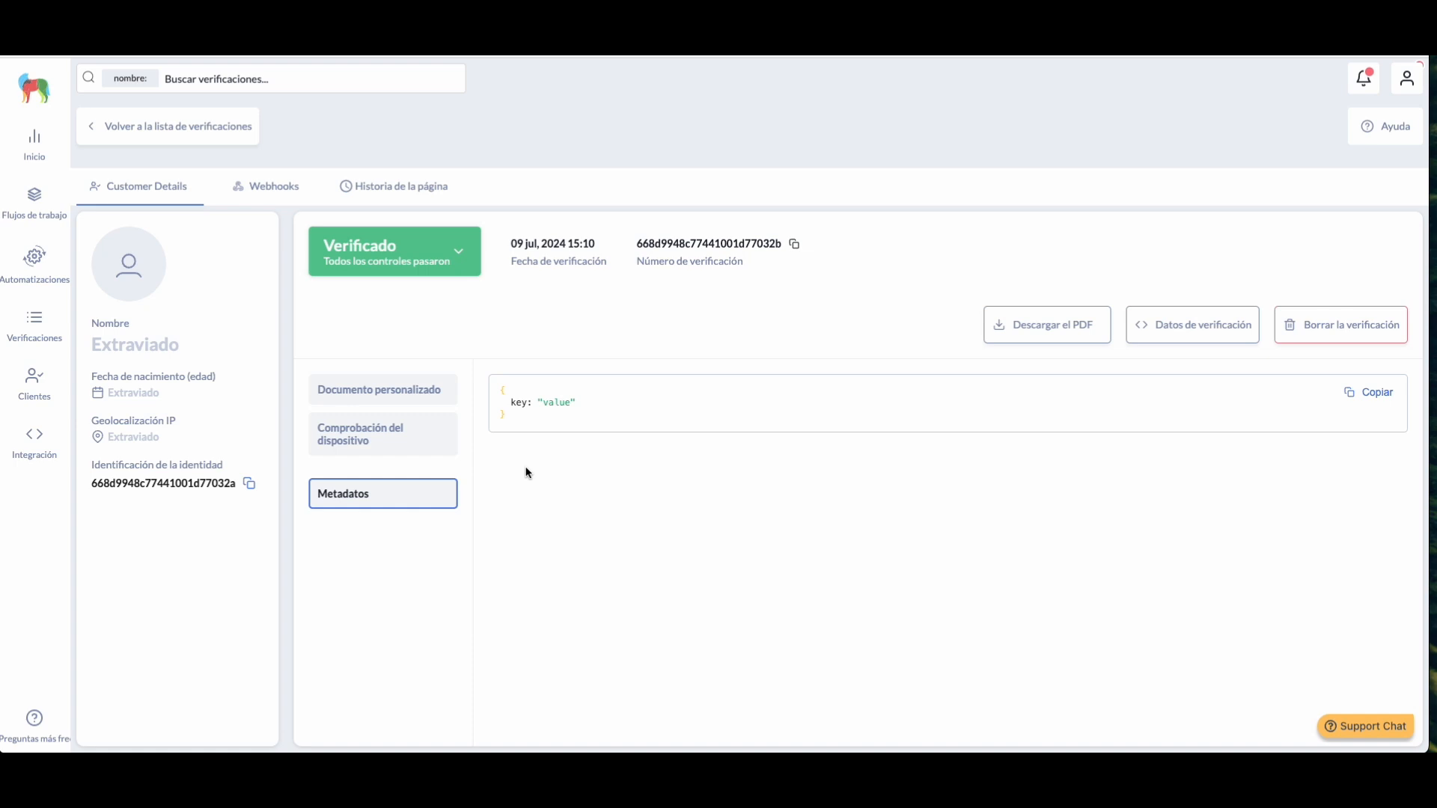
Open the verification data JSON, read through the document type and extracted fields, then close it
click(1197, 329)
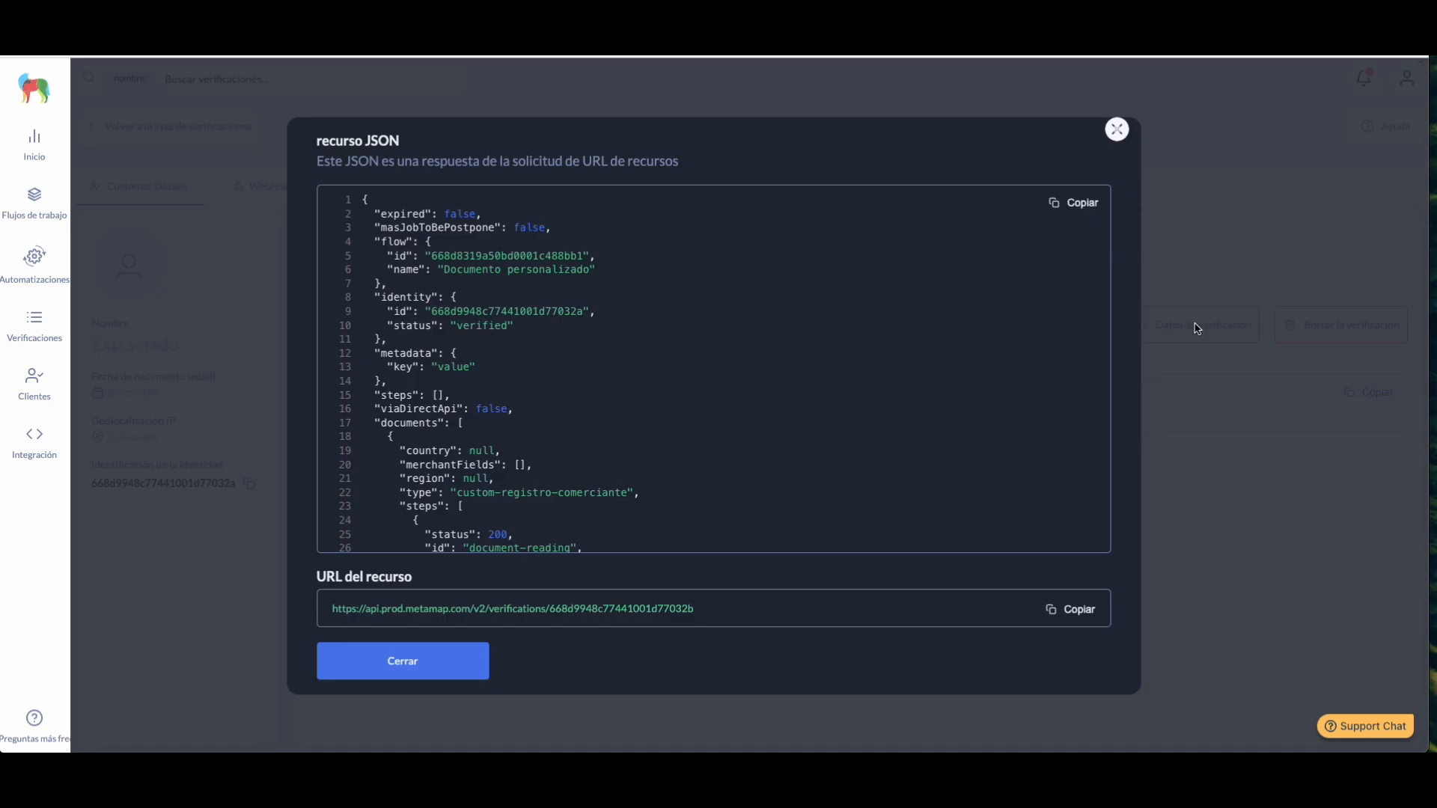
scroll(517, 310, down, 5)
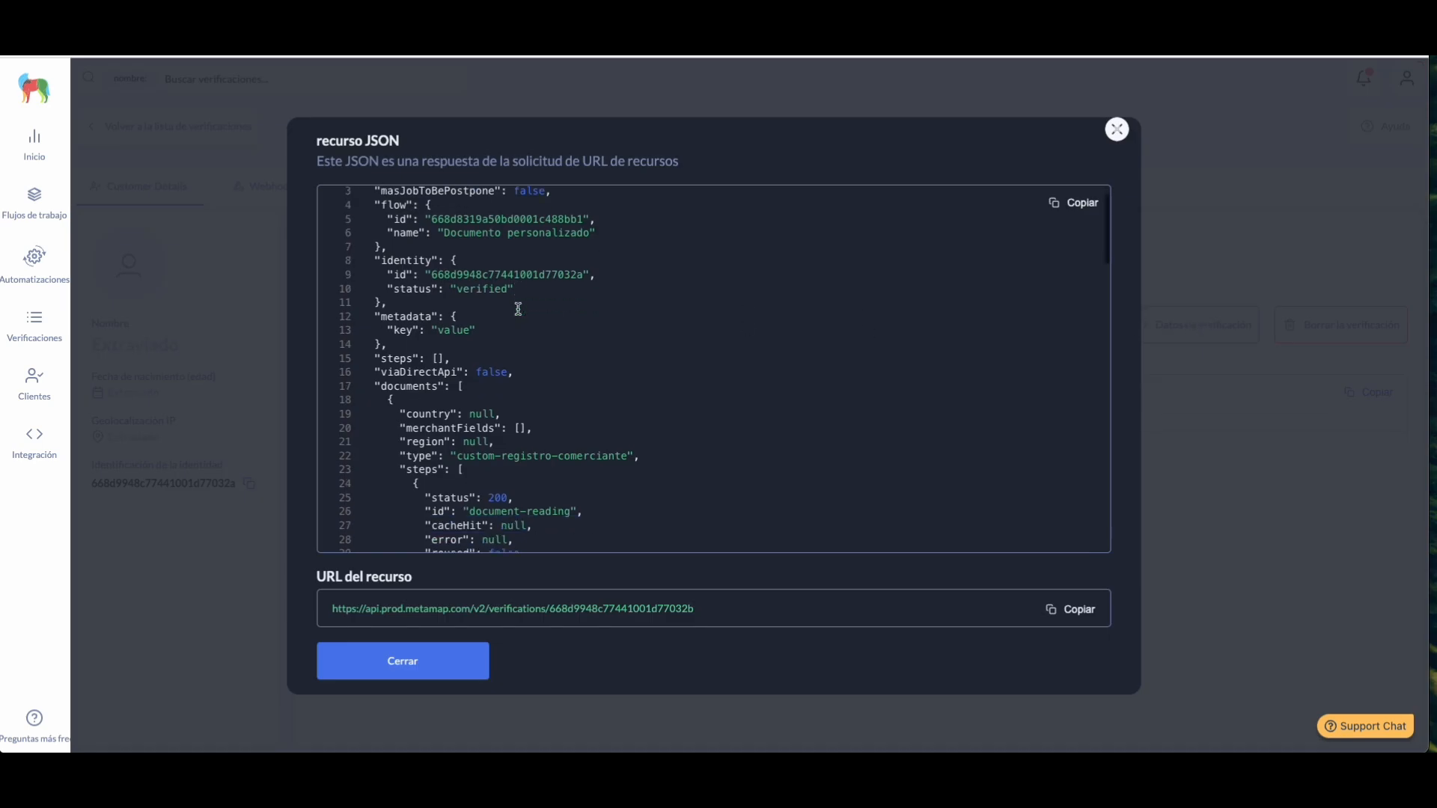
scroll(518, 313, up, 2)
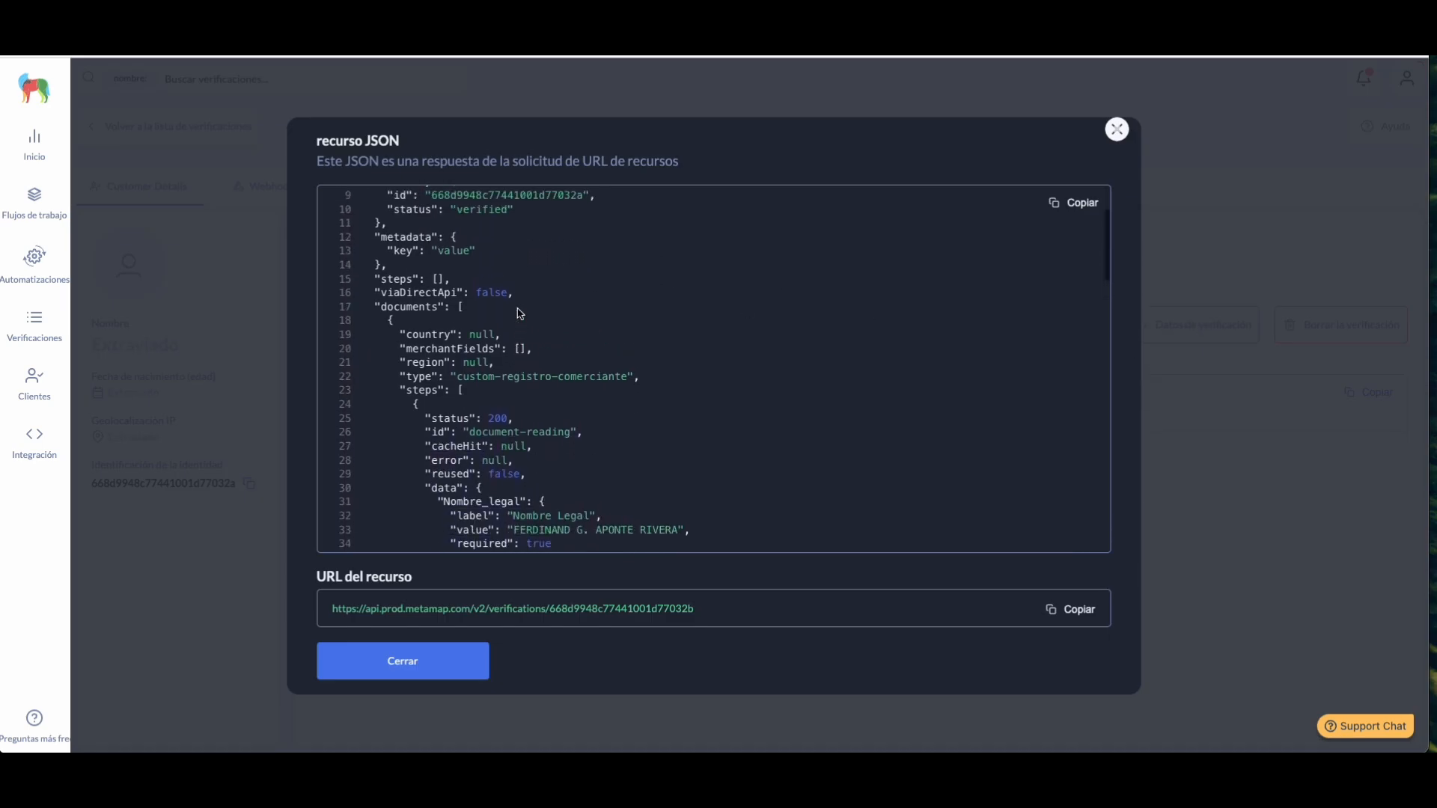
drag(634, 402, 458, 402)
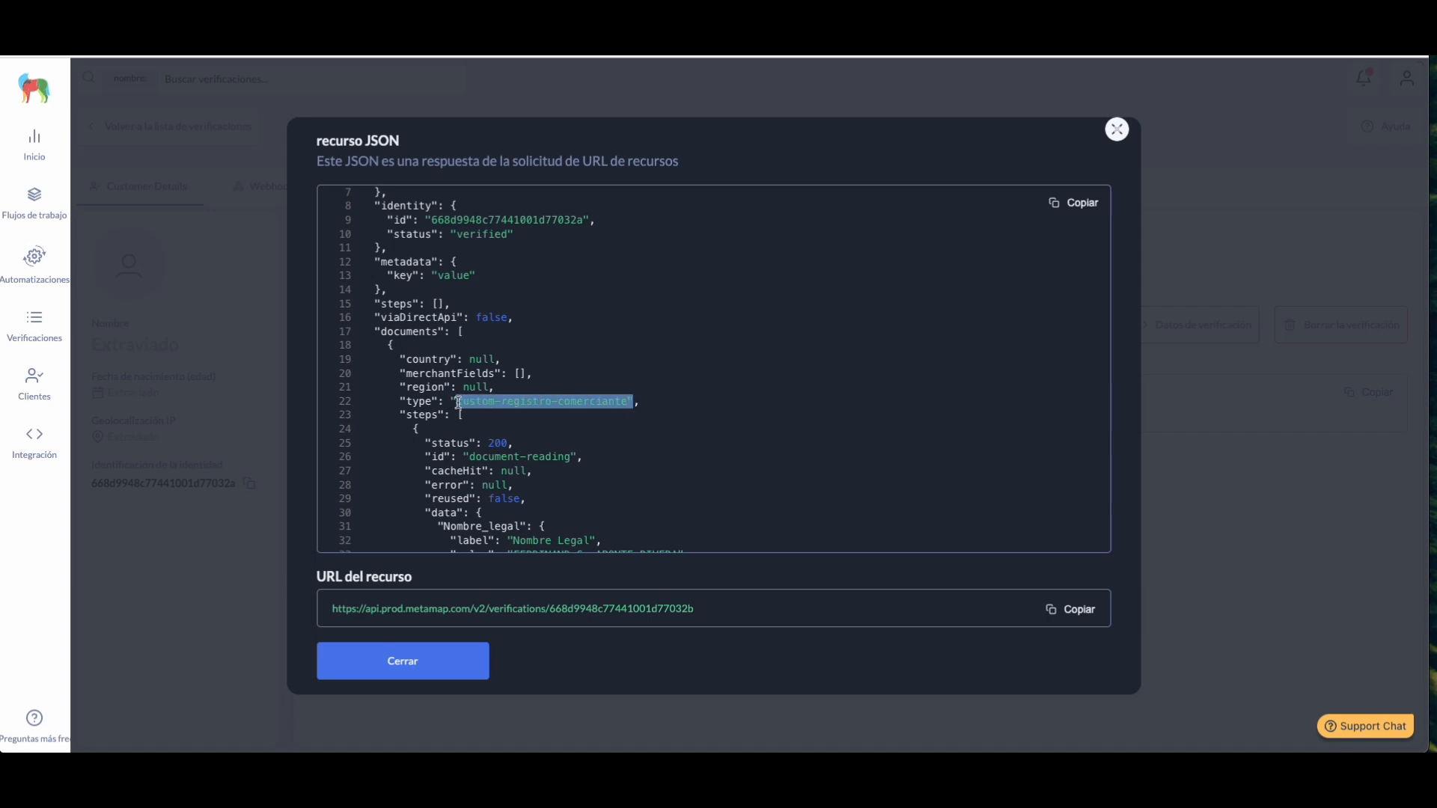
scroll(693, 428, down, 3)
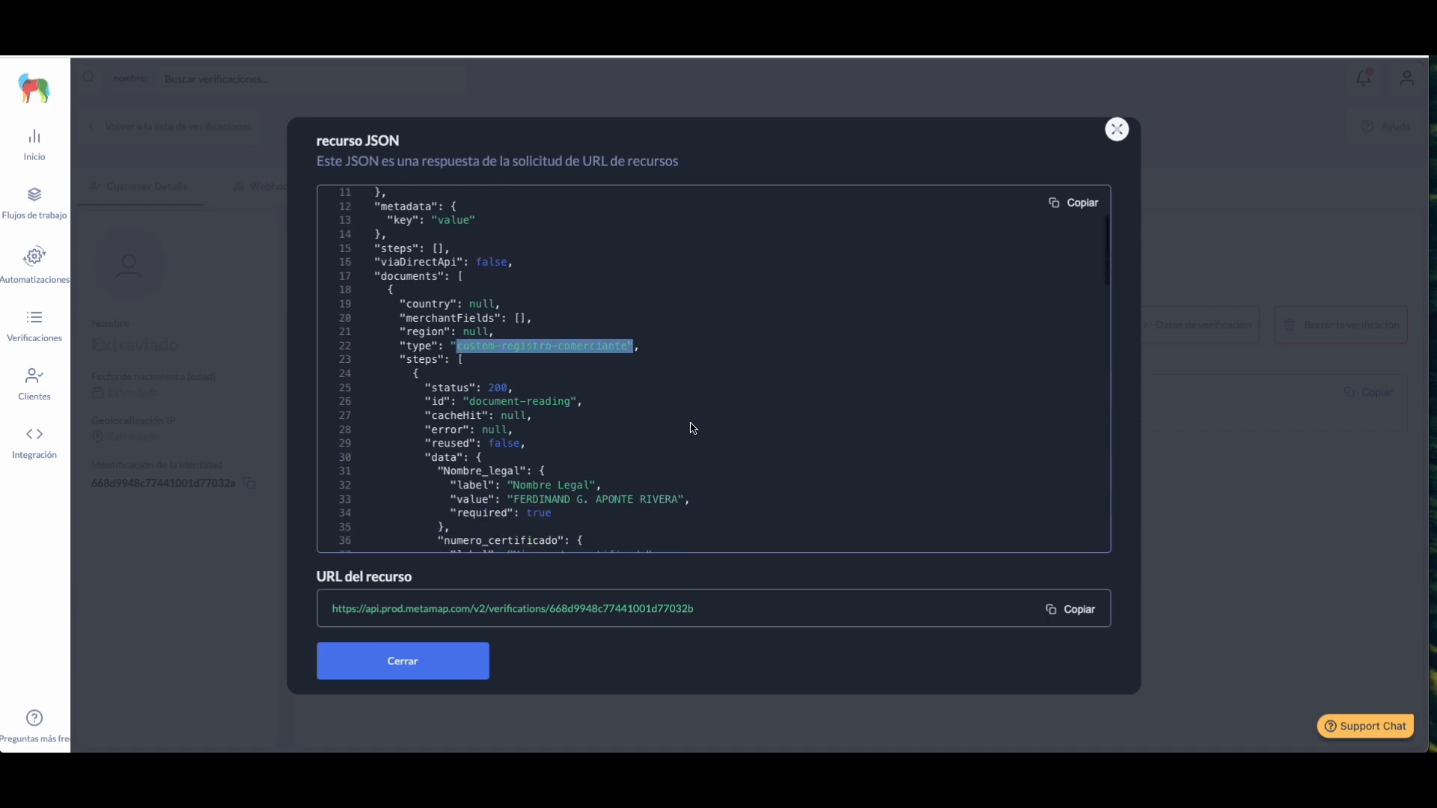
scroll(693, 428, down, 3)
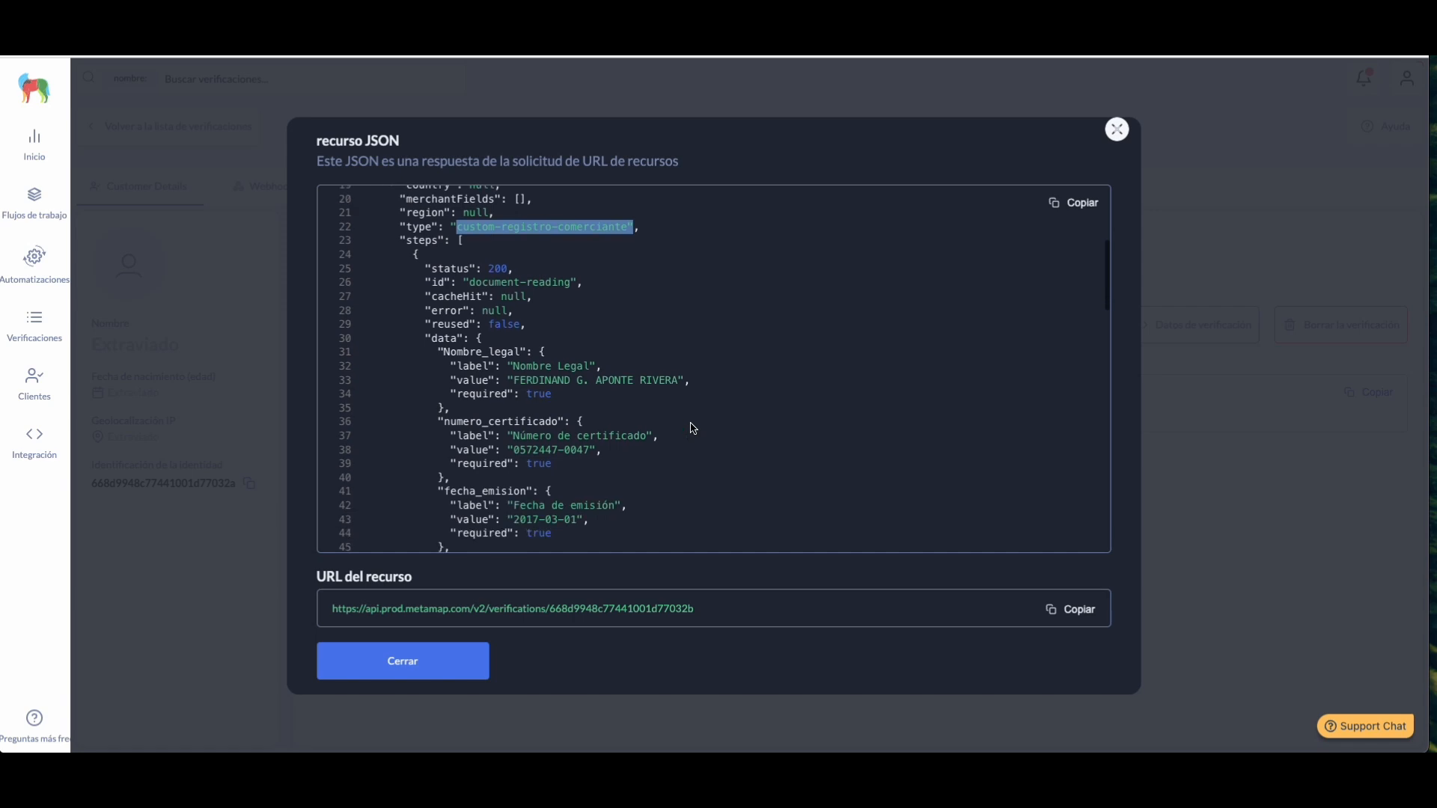
scroll(693, 429, down, 3)
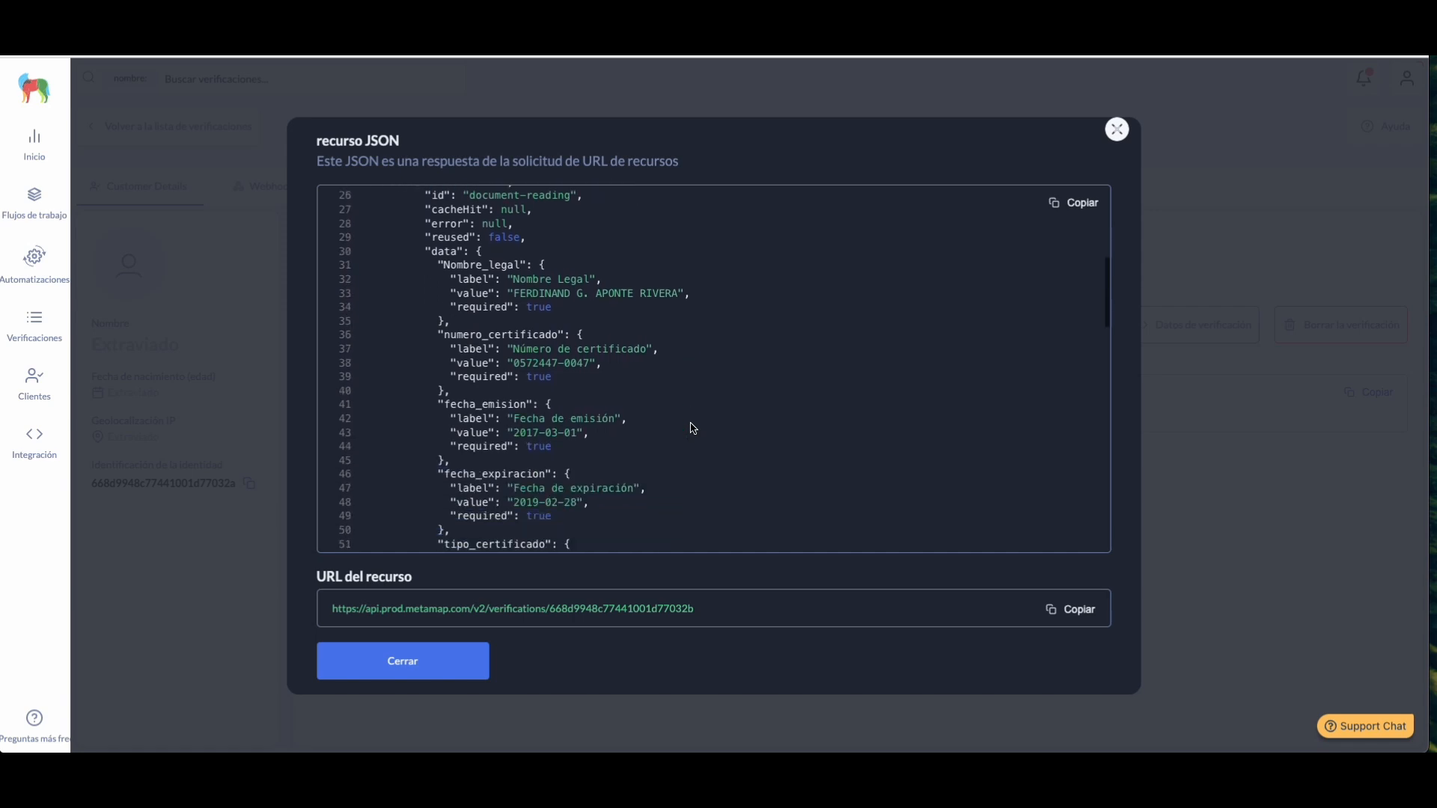
scroll(693, 428, down, 1)
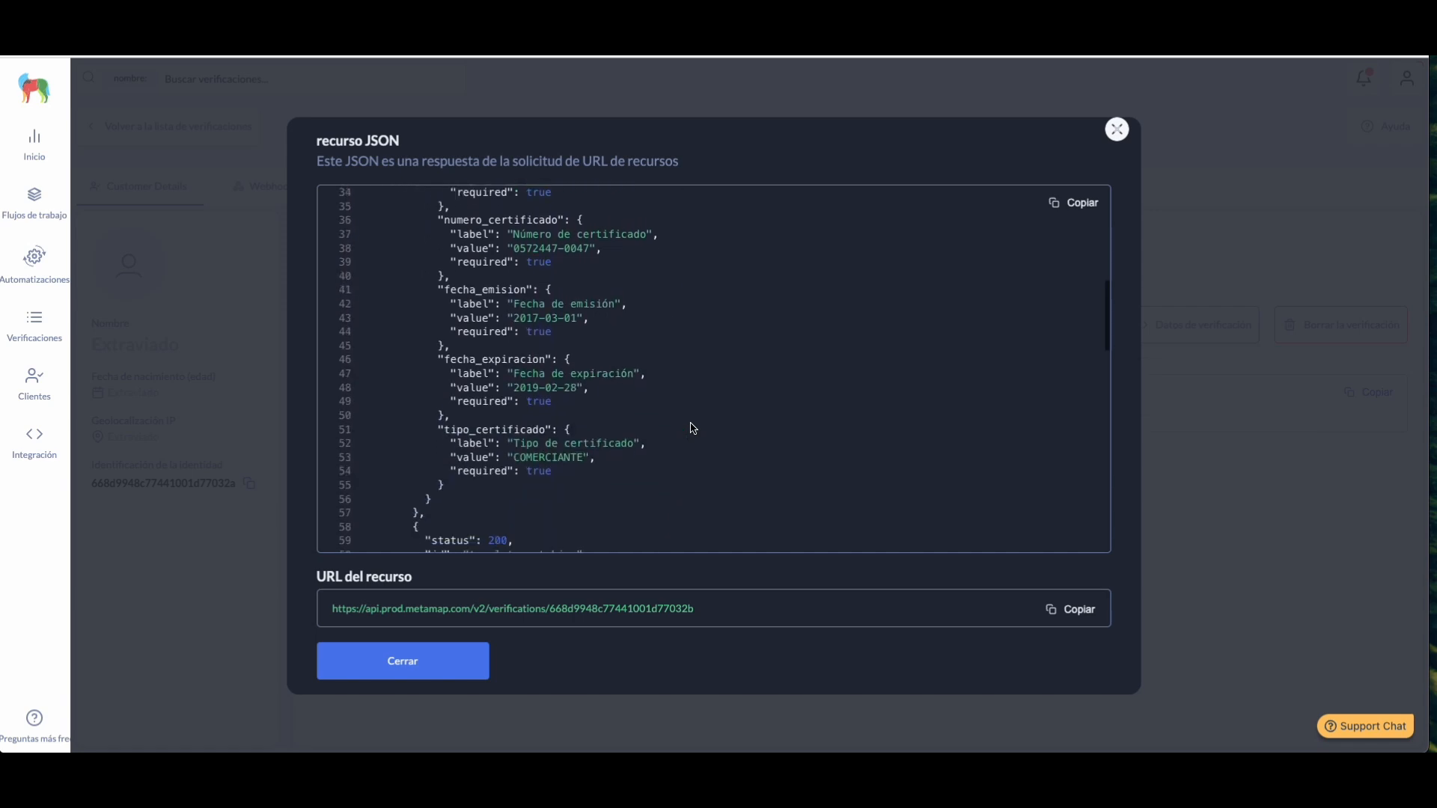
drag(618, 305, 514, 304)
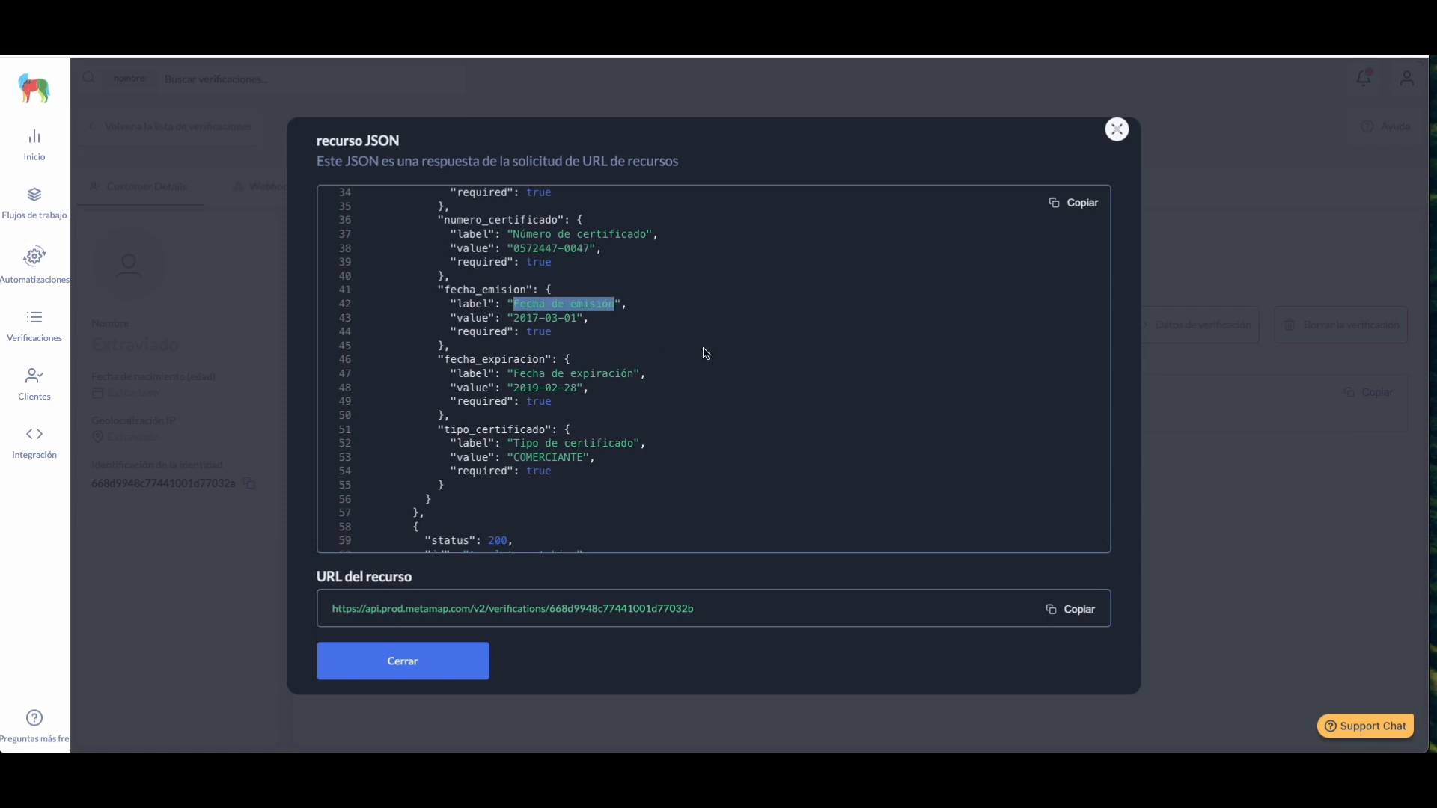
scroll(706, 354, down, 4)
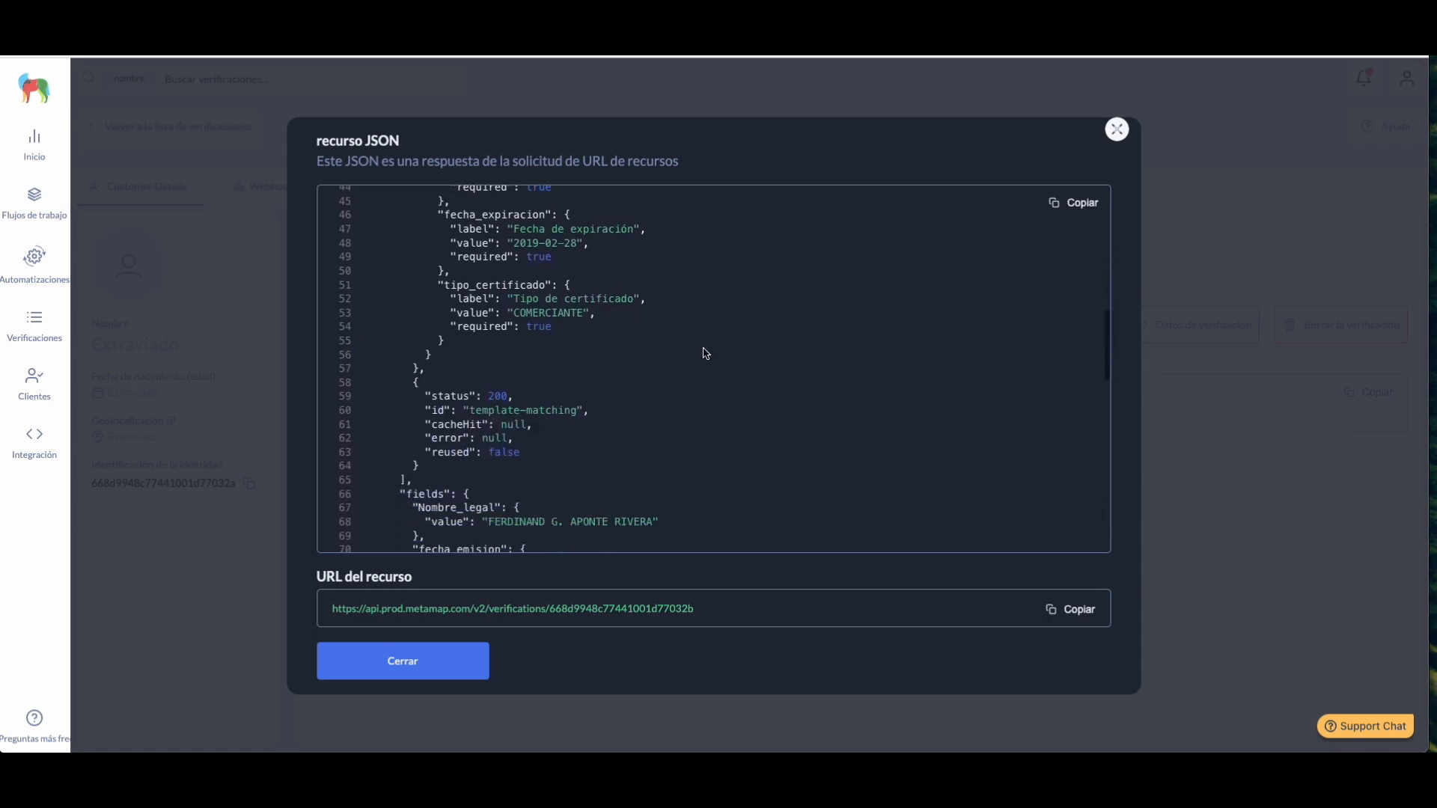
scroll(706, 354, down, 5)
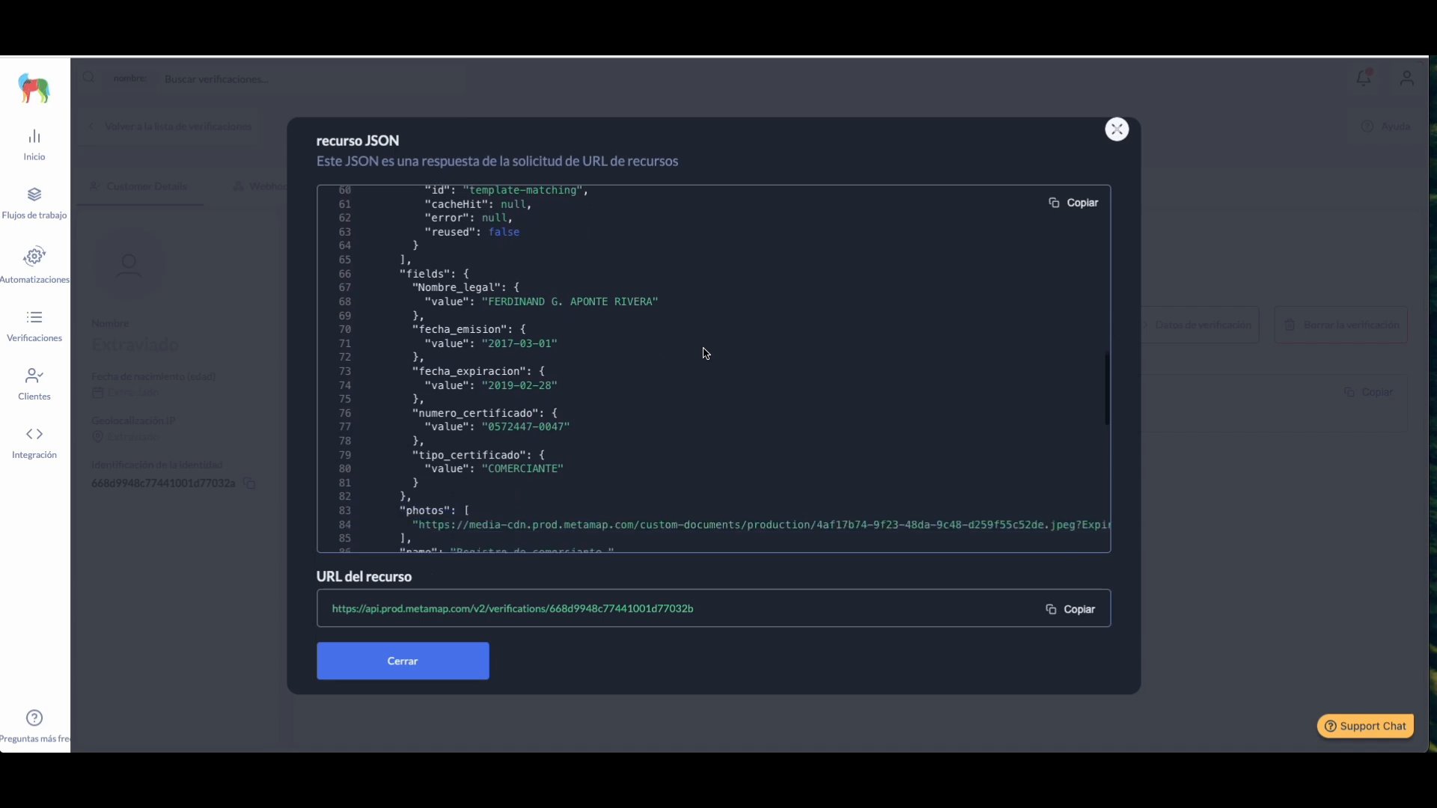
scroll(706, 353, down, 4)
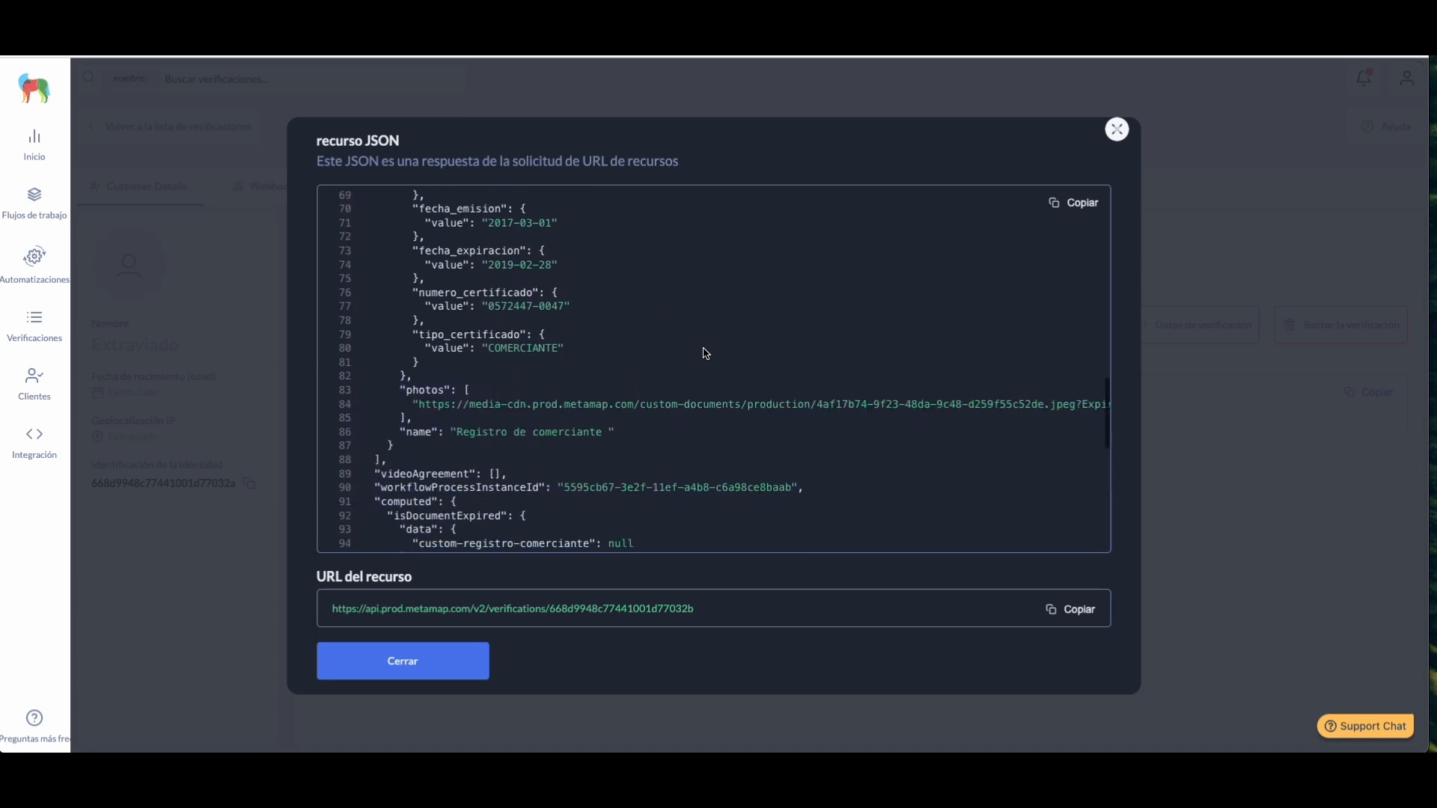
scroll(706, 354, down, 6)
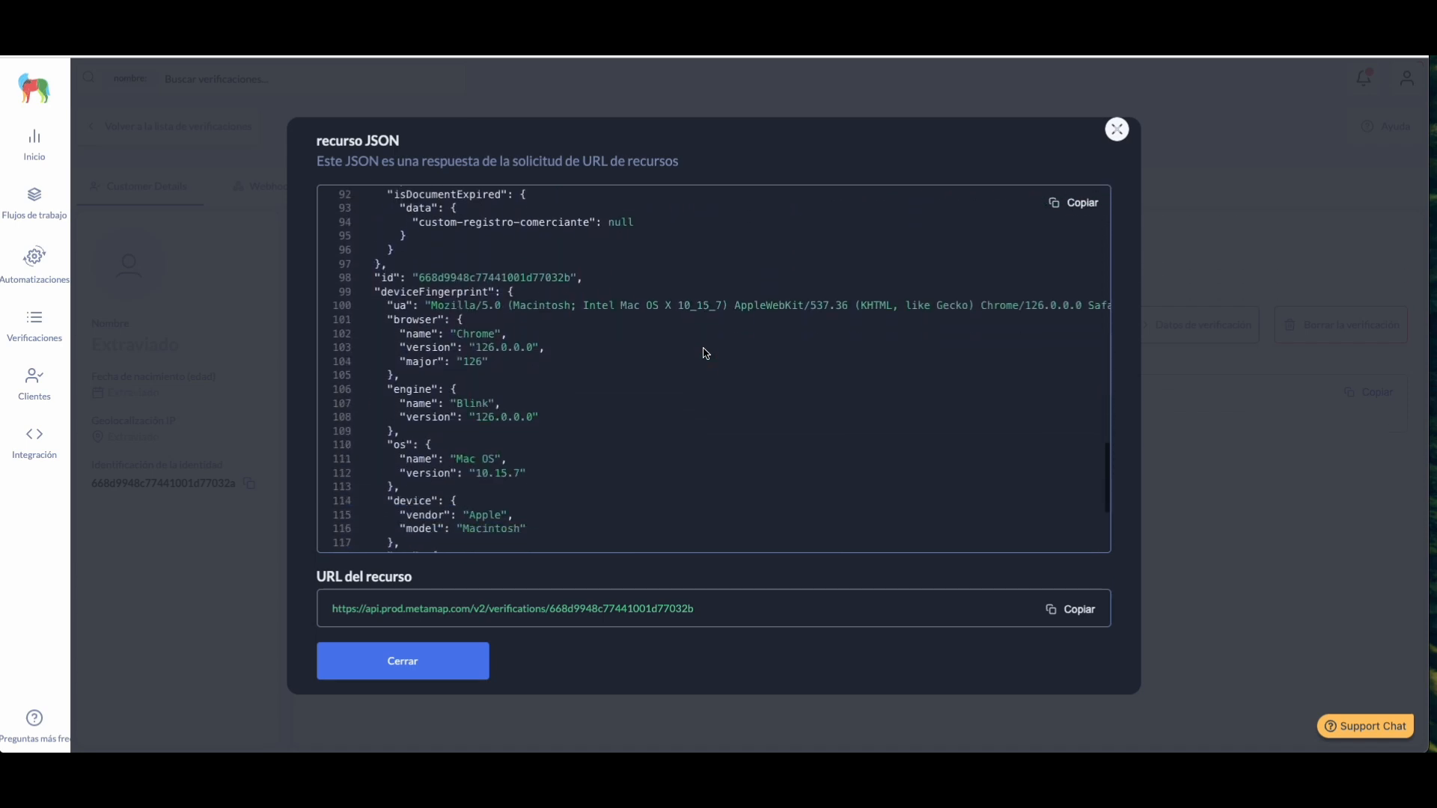
scroll(706, 353, up, 3)
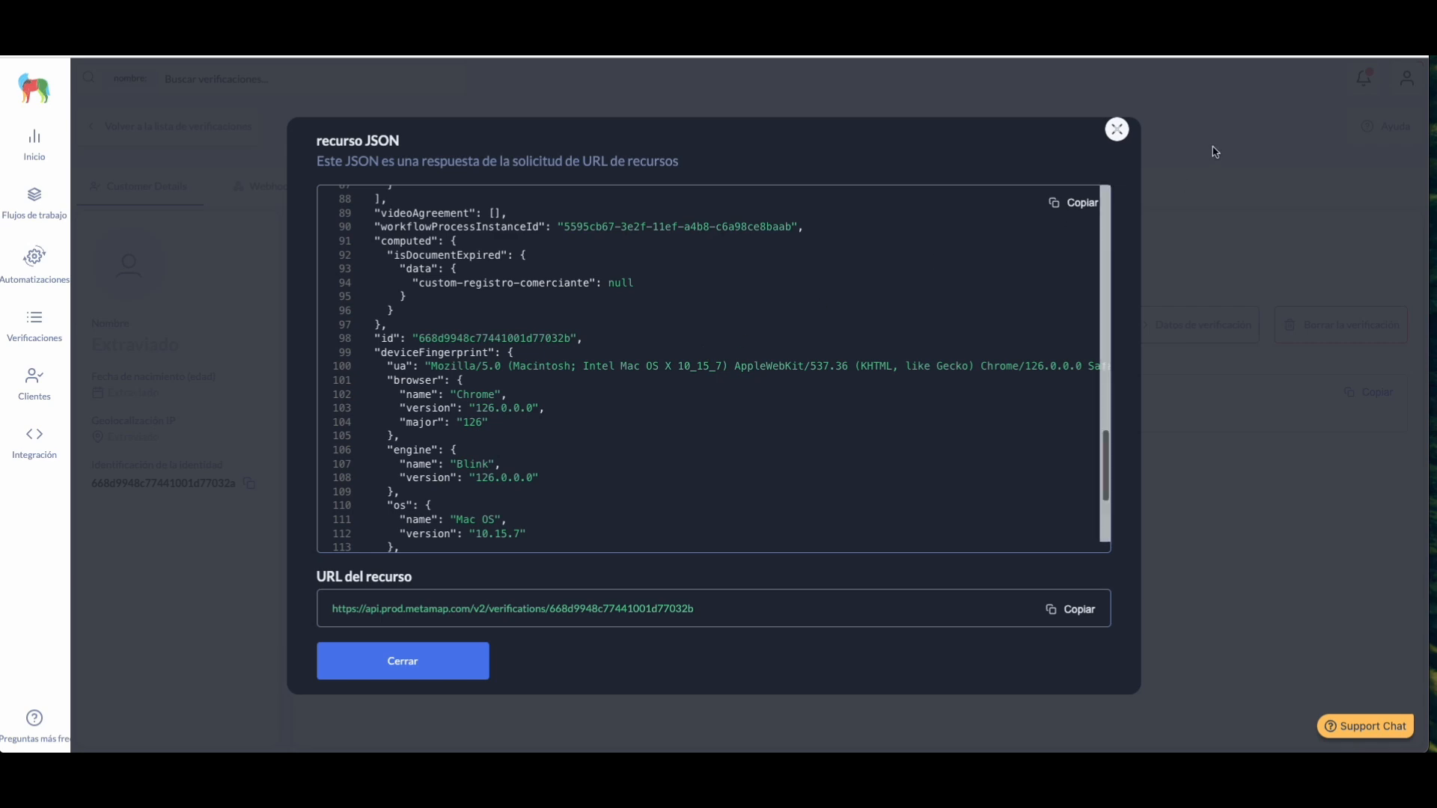
click(1117, 131)
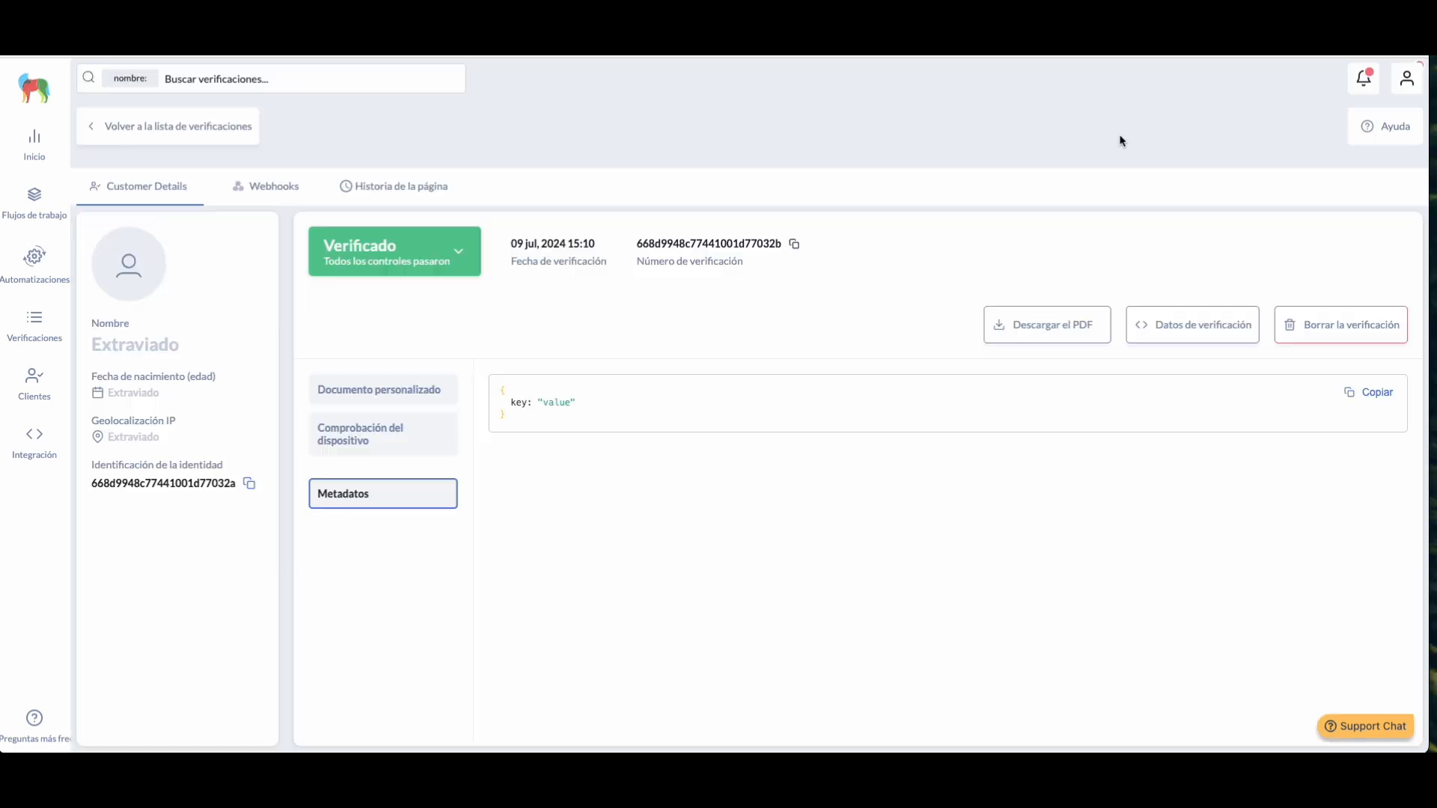